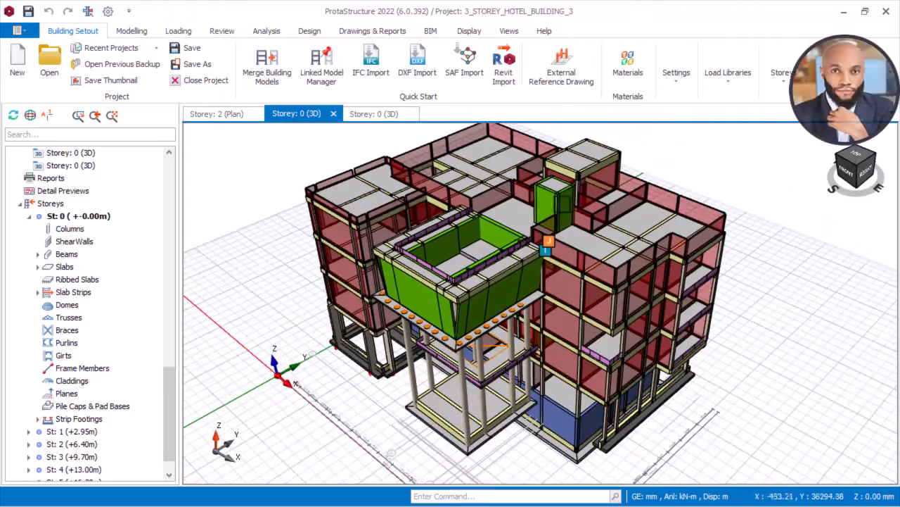
Examine the overall hotel building model in 3D, from the roof slabs down to the entrance structure
scroll(533, 221, down, 2)
scroll(553, 242, up, 2)
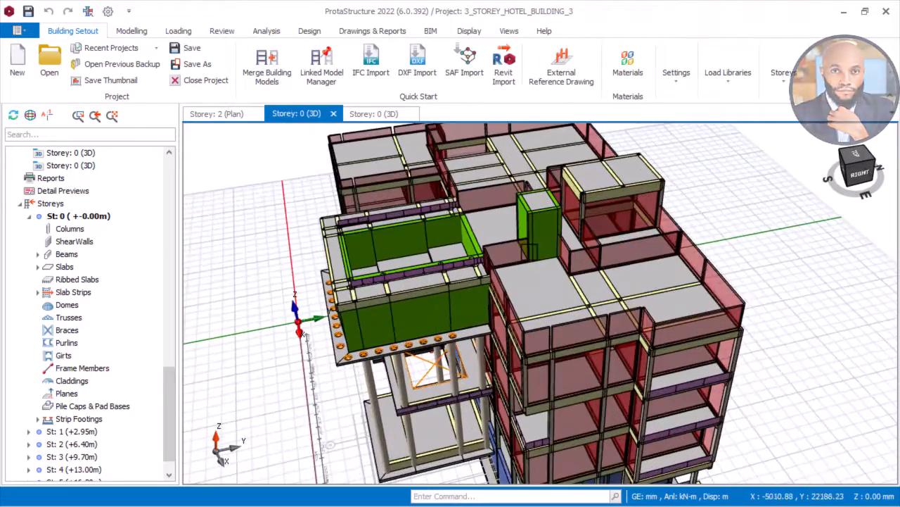
middle_drag(553, 241, 532, 258)
scroll(518, 225, down, 2)
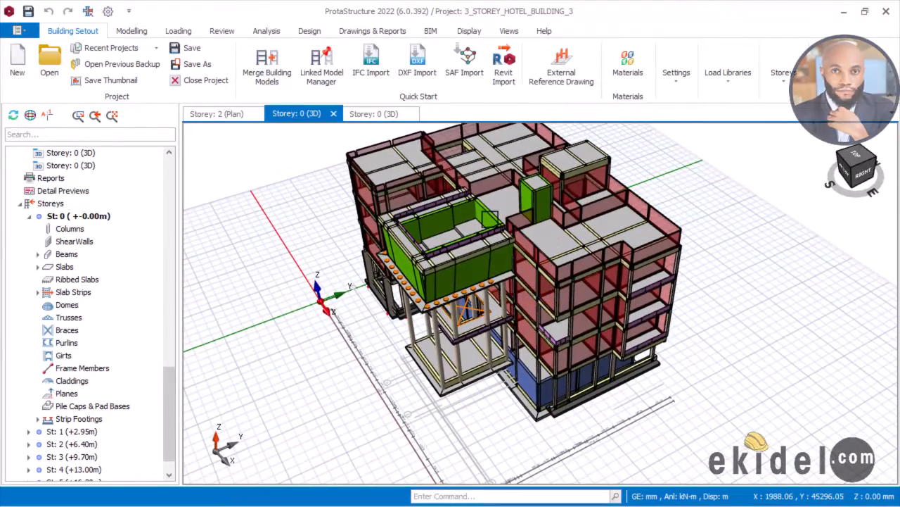
mouse_move(489, 217)
middle_down()
mouse_move(542, 237)
mouse_move(488, 228)
mouse_move(476, 204)
mouse_move(492, 215)
middle_up()
scroll(477, 204, up, 2)
scroll(477, 204, down, 2)
scroll(493, 214, down, 2)
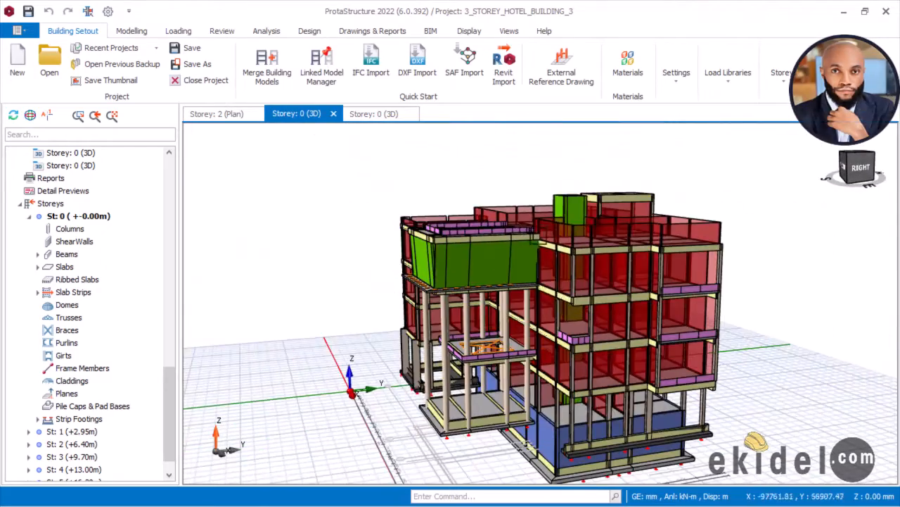
Examine the basement walls and the foundations at different levels along the building's right side
middle_drag(556, 223, 470, 342)
scroll(548, 281, up, 2)
scroll(418, 374, up, 2)
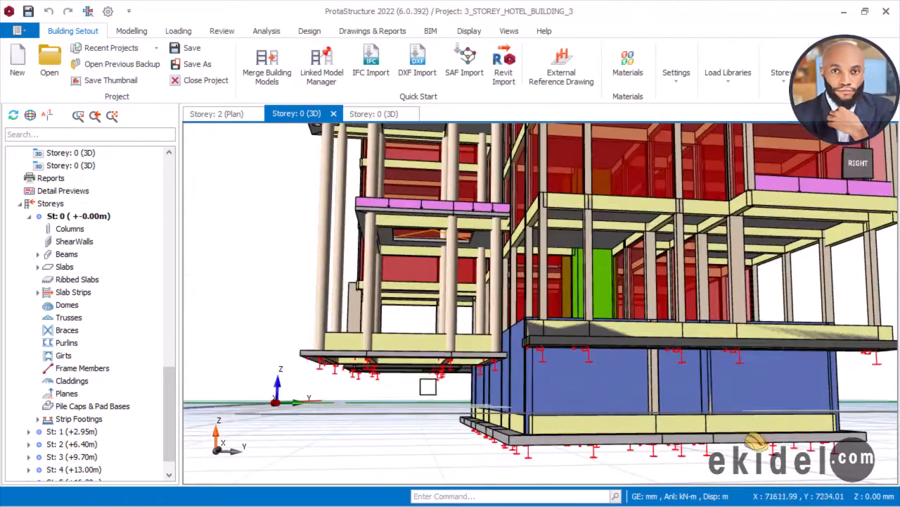
middle_drag(418, 373, 428, 343)
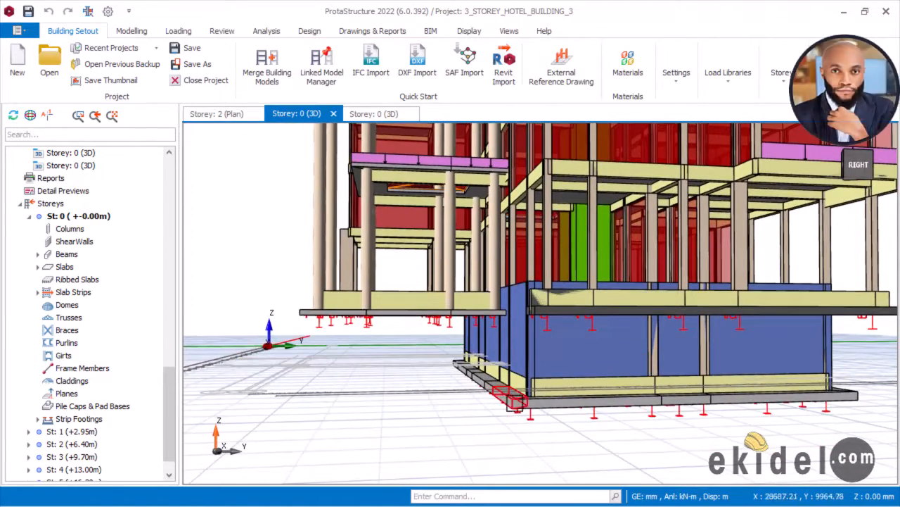
mouse_move(512, 398)
middle_down()
mouse_move(516, 404)
mouse_move(523, 387)
middle_up()
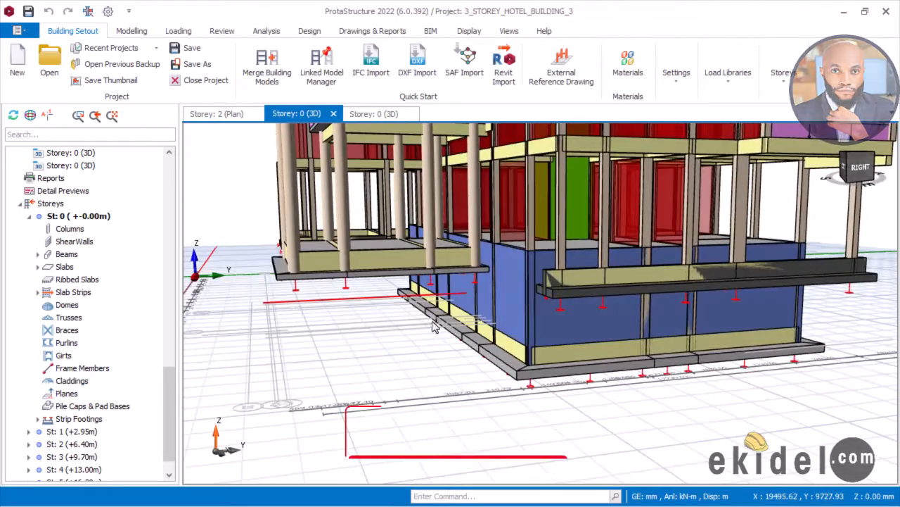
middle_drag(440, 320, 480, 371)
scroll(419, 310, up, 2)
scroll(385, 311, down, 2)
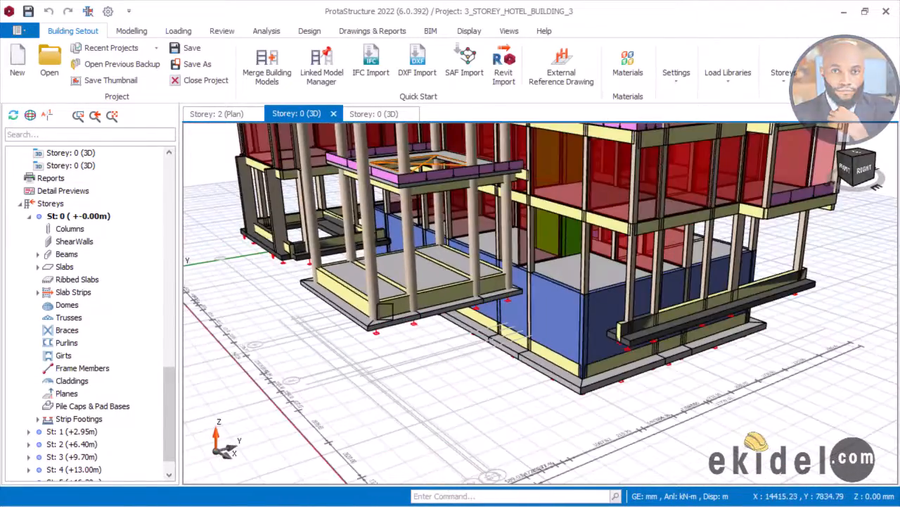
Inspect the underside of the foundations and the basement corner beside the raised footing from below and from the front
middle_drag(385, 311, 519, 316)
scroll(436, 309, up, 2)
shift+middle_drag(619, 336, 503, 234)
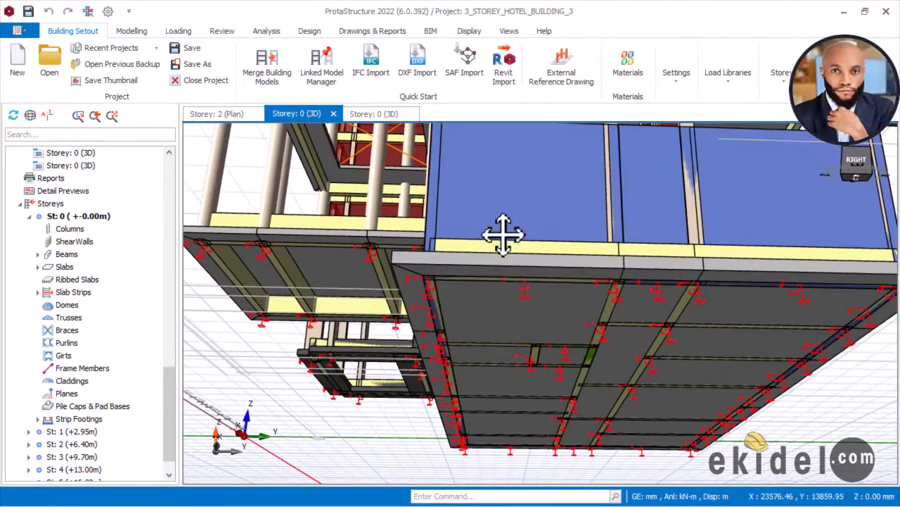
middle_drag(567, 301, 553, 325)
scroll(389, 283, up, 3)
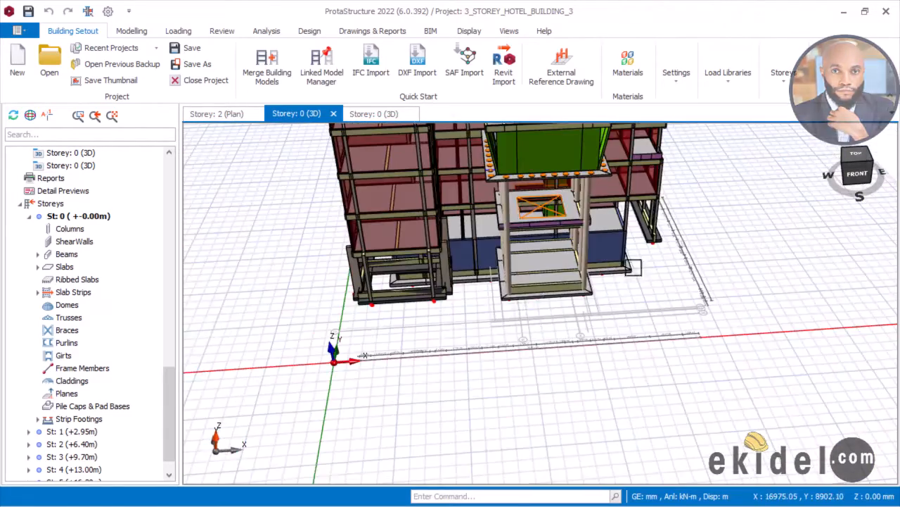
middle_drag(634, 267, 538, 197)
scroll(535, 288, up, 3)
scroll(584, 239, up, 4)
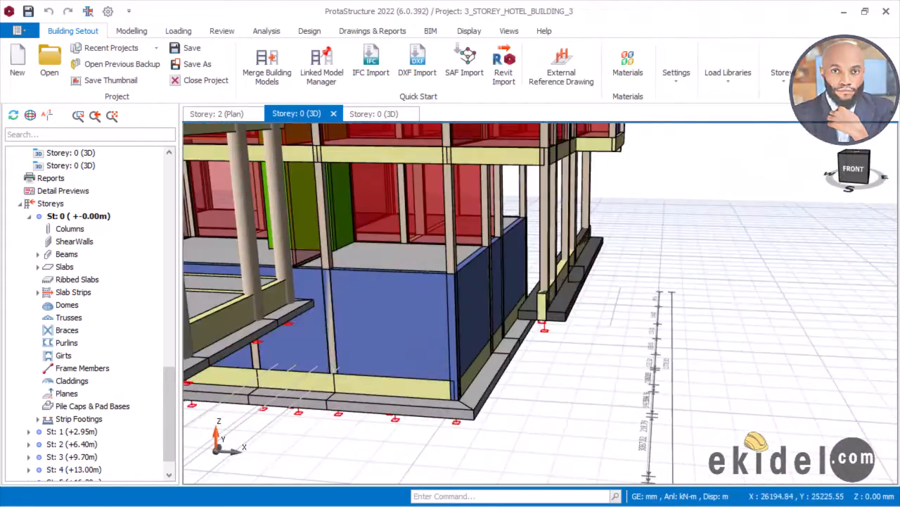
middle_drag(591, 267, 493, 276)
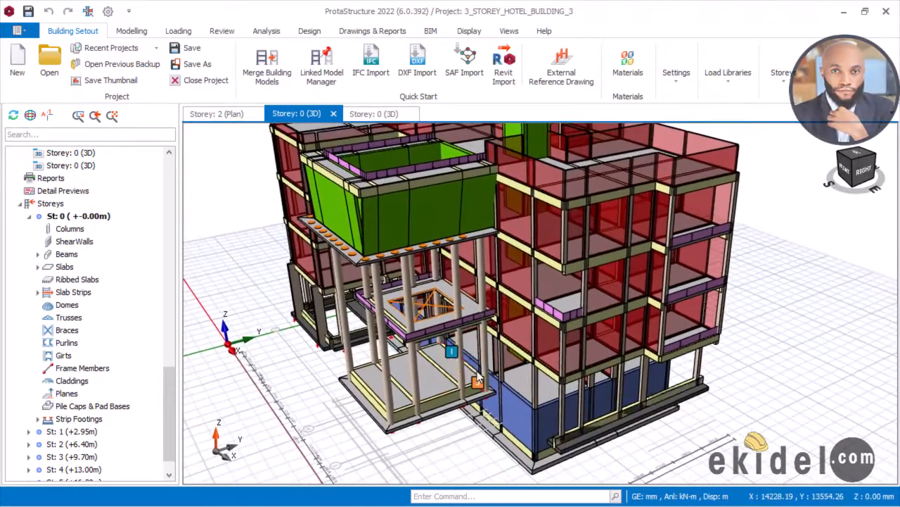
Examine the roof level, the lift shaft and the inclined walls above the entrance from several directions
scroll(460, 252, up, 4)
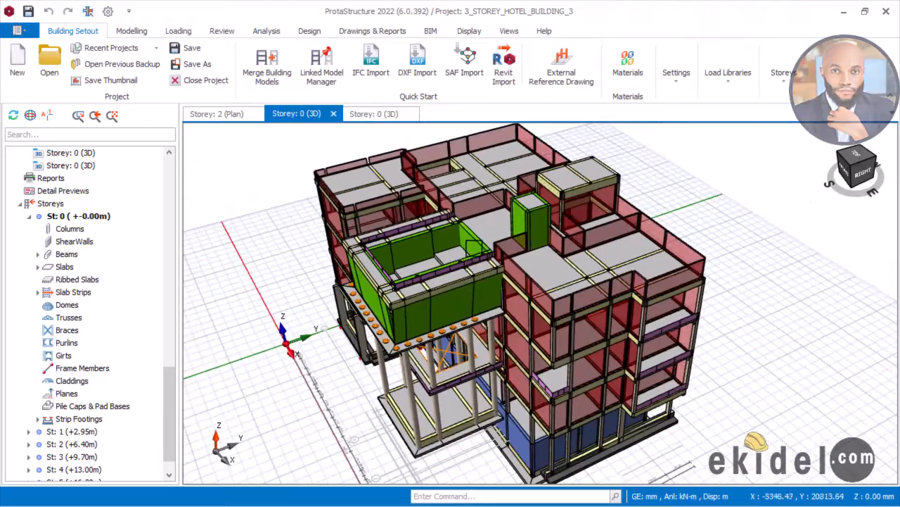
middle_drag(473, 264, 569, 264)
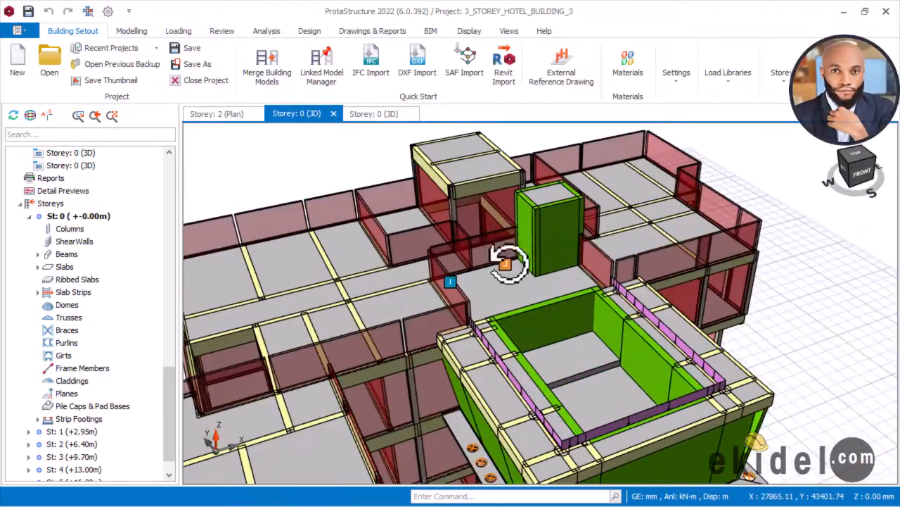
middle_drag(507, 262, 616, 259)
scroll(383, 304, up, 3)
mouse_move(382, 305)
middle_down()
mouse_move(483, 305)
mouse_move(497, 329)
mouse_move(535, 351)
mouse_move(474, 306)
mouse_move(574, 363)
mouse_move(493, 303)
mouse_move(536, 299)
mouse_move(448, 292)
middle_up()
scroll(536, 300, down, 3)
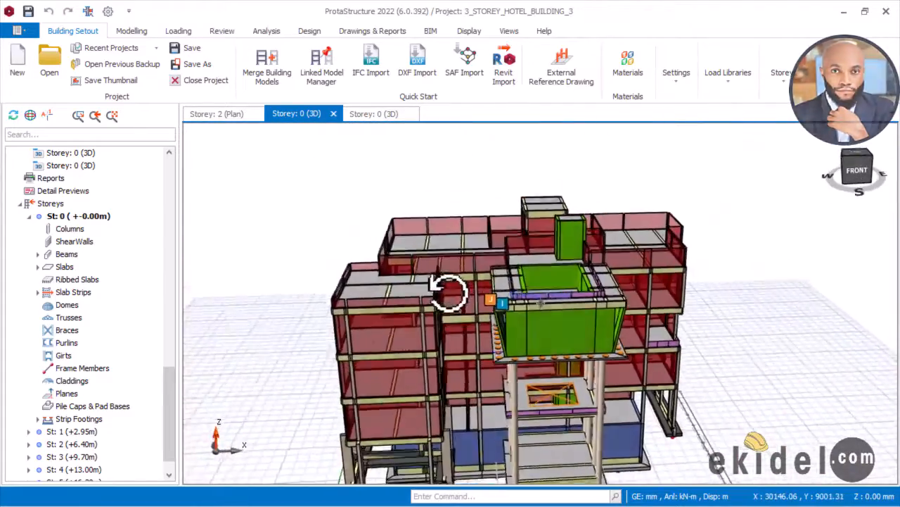
middle_drag(559, 325, 465, 331)
scroll(506, 332, down, 3)
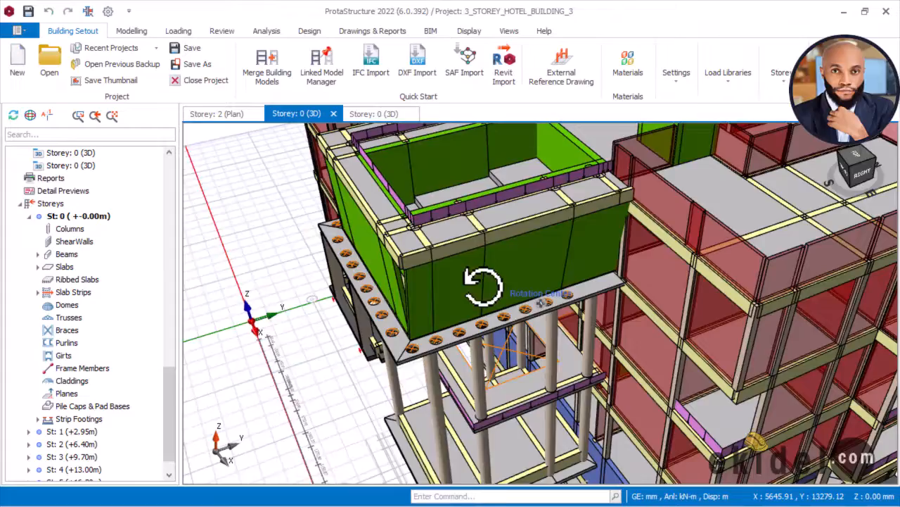
middle_drag(483, 283, 559, 315)
scroll(492, 283, down, 3)
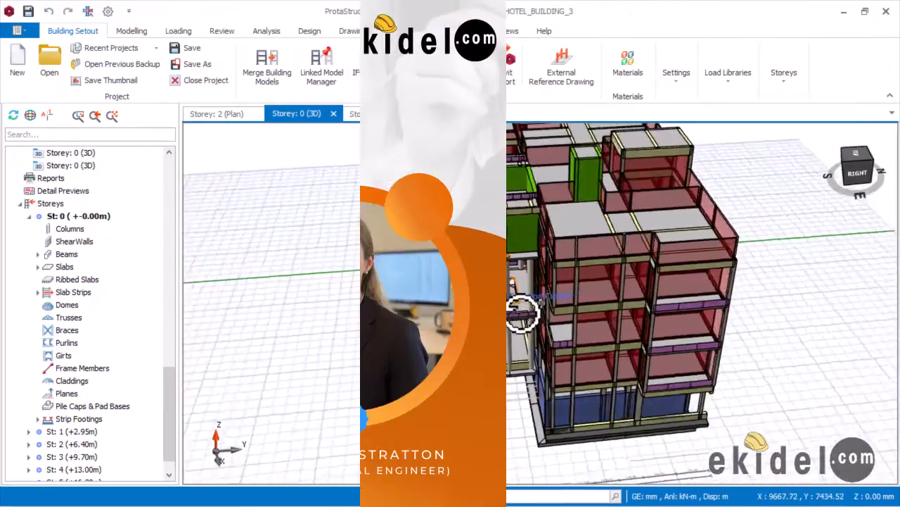
Inspect the inclined Storey 5 walls above the entrance and the circular columns supporting them
scroll(521, 296, up, 3)
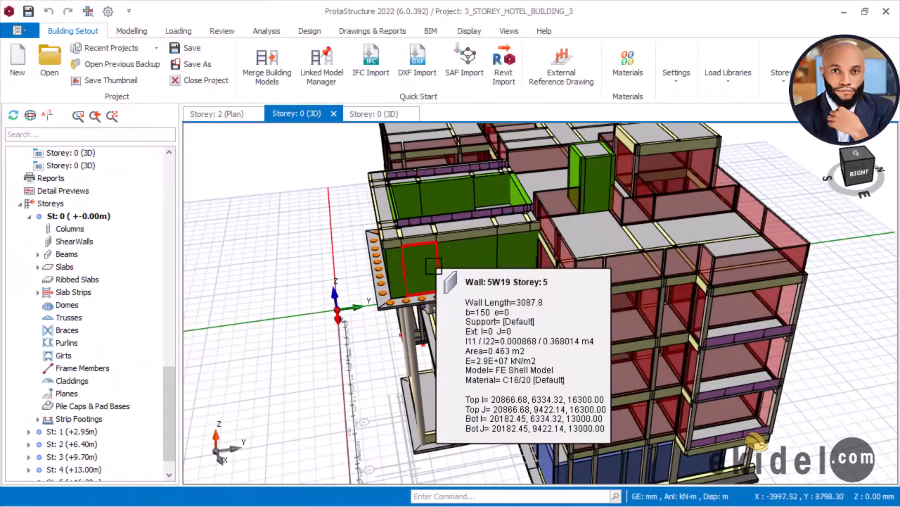
middle_drag(434, 263, 479, 283)
scroll(448, 260, down, 3)
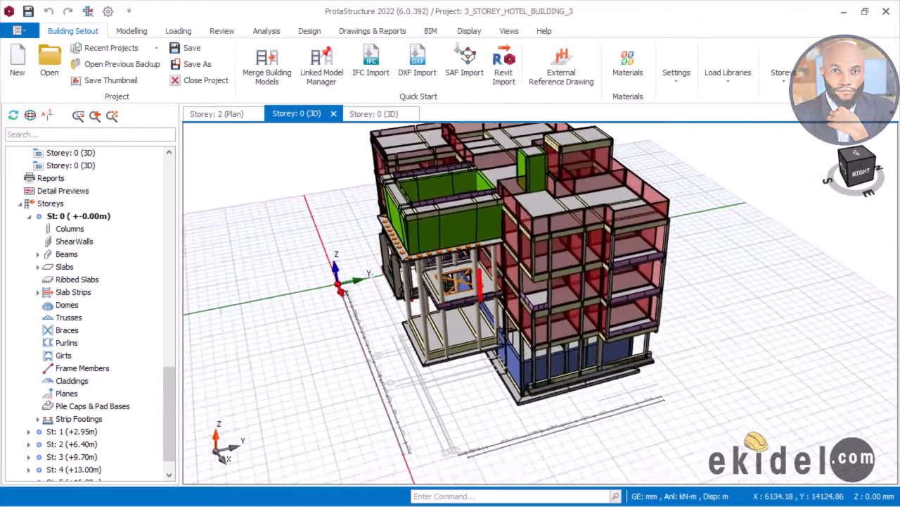
scroll(478, 283, up, 4)
scroll(499, 368, down, 2)
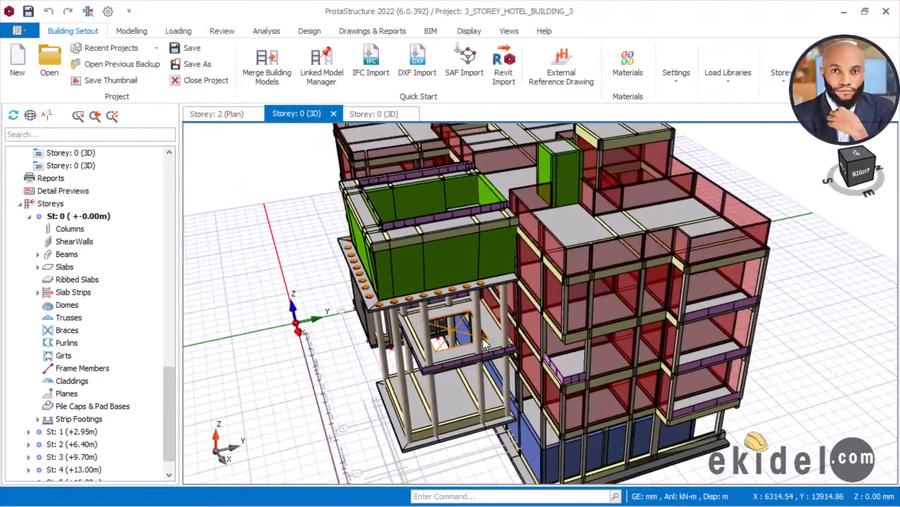
scroll(485, 344, down, 1)
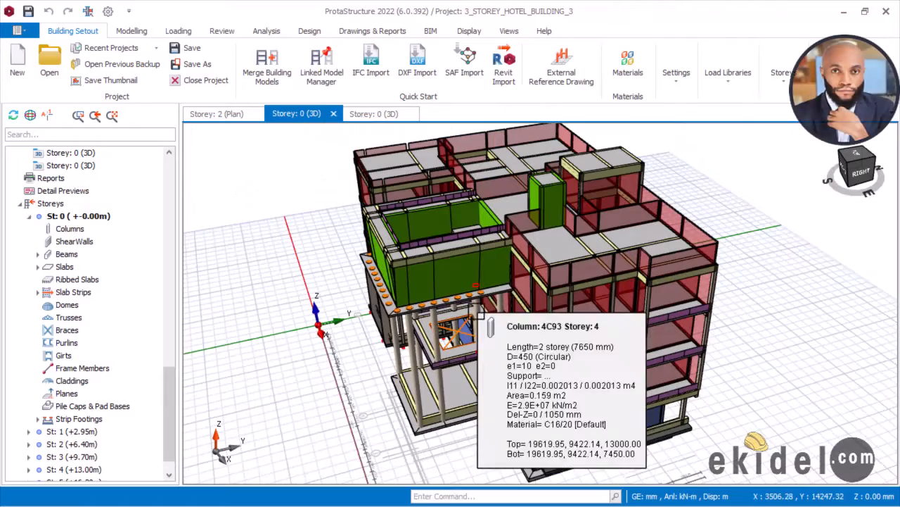
scroll(486, 304, up, 3)
mouse_move(486, 304)
middle_down()
mouse_move(496, 306)
mouse_move(468, 320)
mouse_move(494, 294)
middle_up()
scroll(496, 306, down, 5)
scroll(495, 294, up, 2)
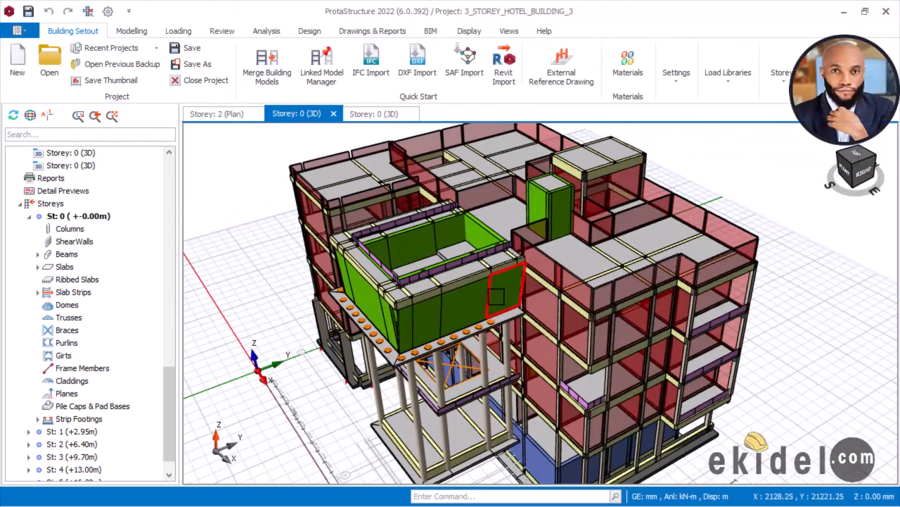
scroll(496, 296, down, 3)
scroll(454, 250, up, 3)
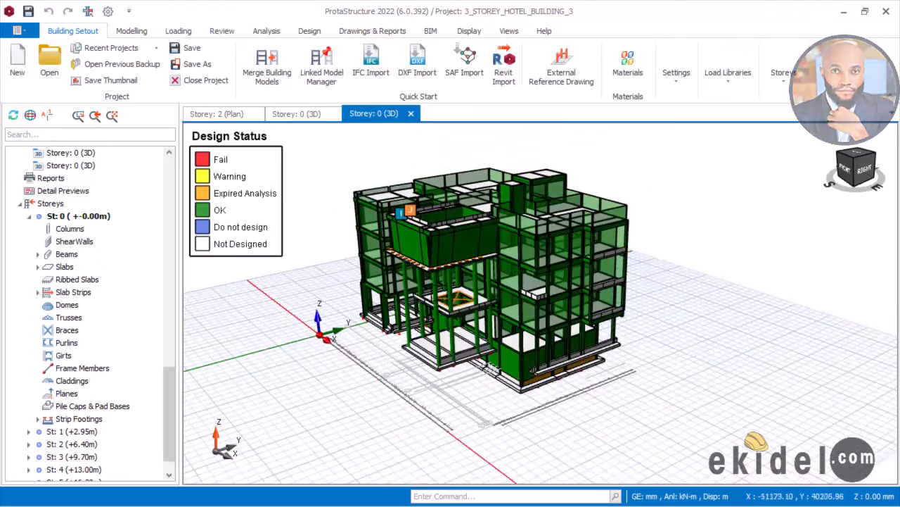
Check the inclined walls, perforated slab edge and supporting columns in both the design status view and the regular 3D view
scroll(469, 332, up, 4)
mouse_move(472, 300)
middle_down()
mouse_move(630, 315)
mouse_move(837, 317)
middle_up()
mouse_move(541, 303)
middle_down()
mouse_move(615, 359)
mouse_move(607, 305)
mouse_move(512, 290)
mouse_move(531, 293)
mouse_move(416, 314)
middle_up()
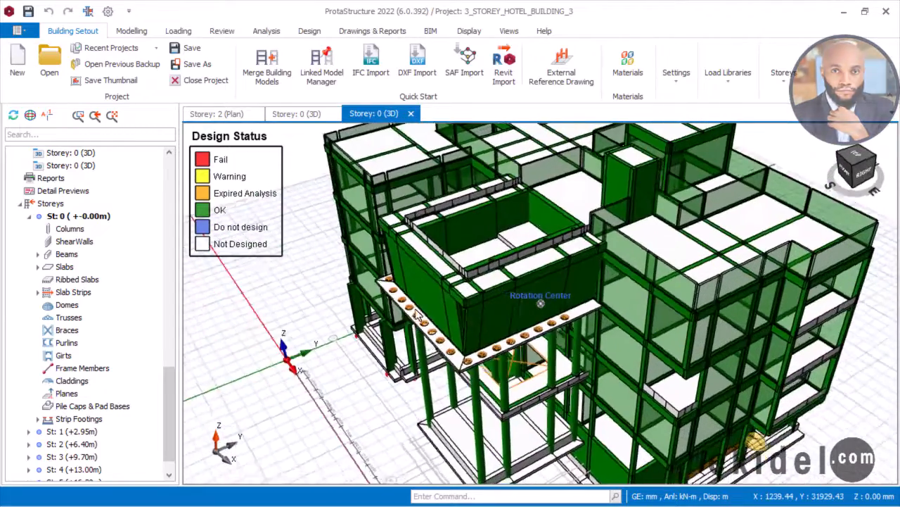
scroll(417, 315, up, 5)
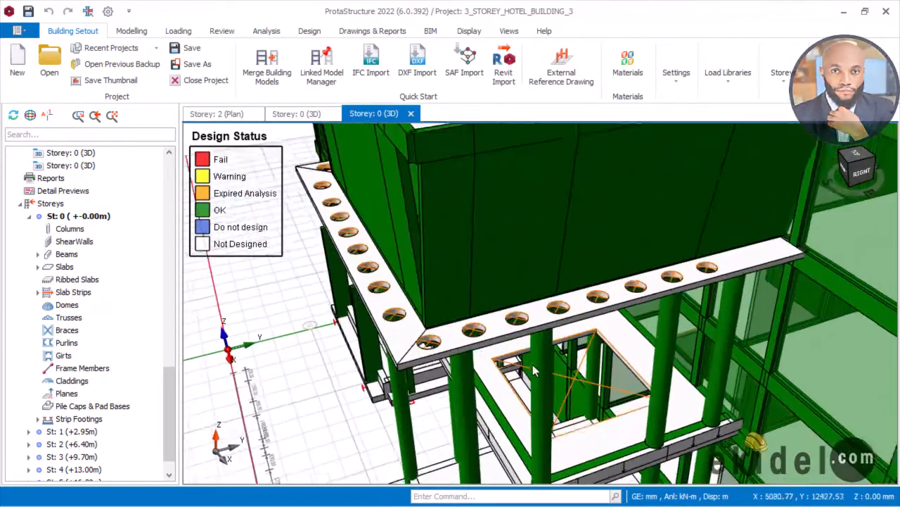
middle_drag(533, 370, 436, 268)
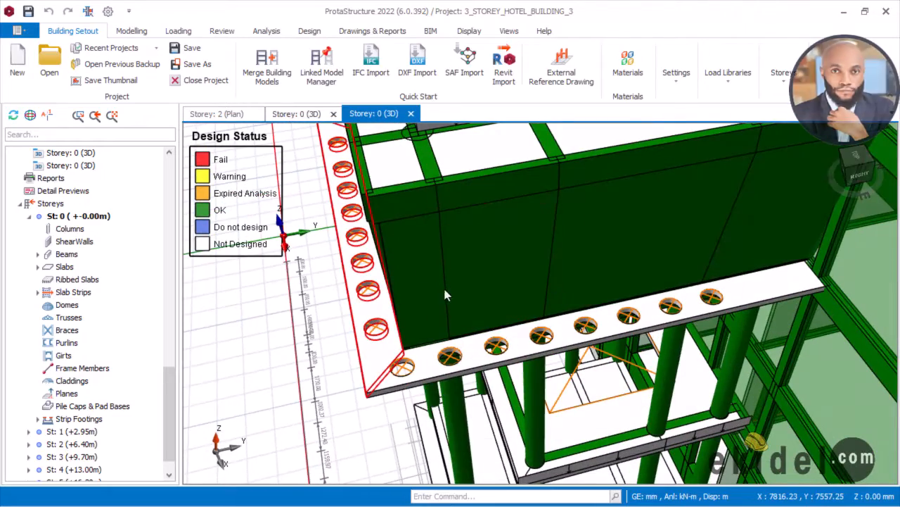
scroll(427, 328, up, 5)
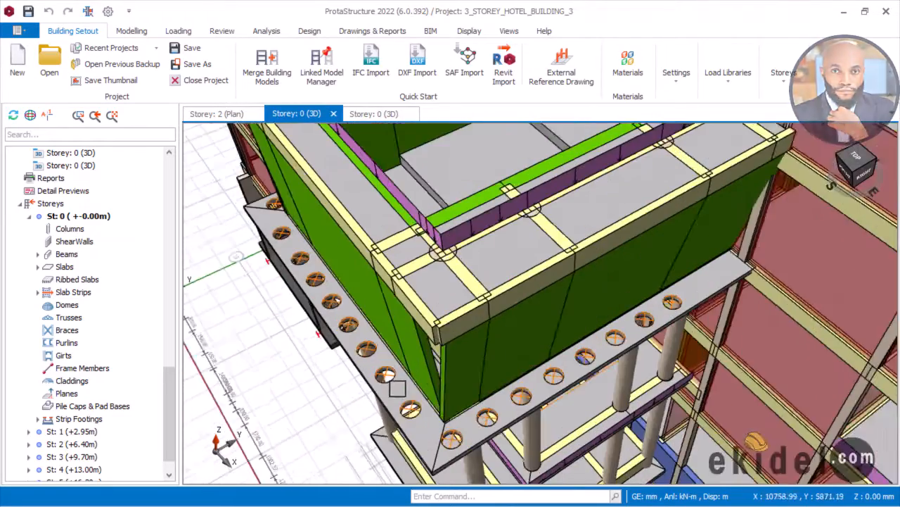
scroll(398, 388, up, 2)
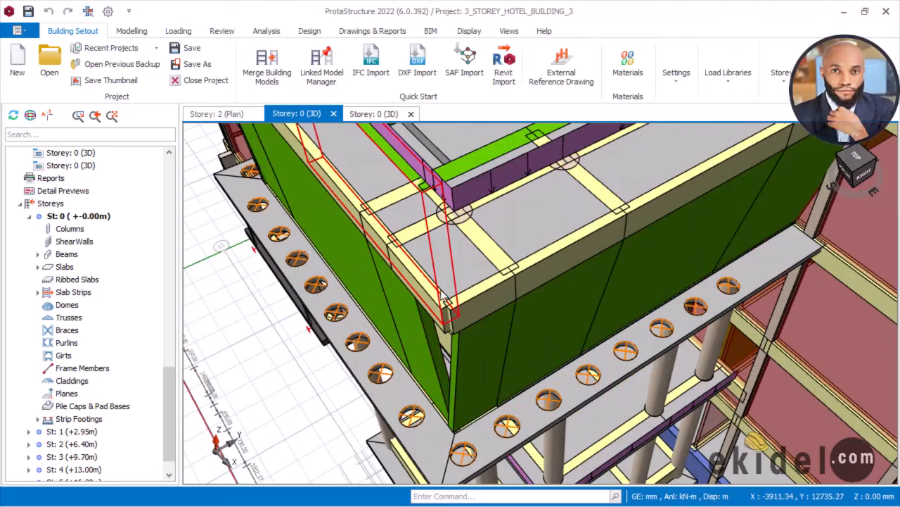
scroll(452, 270, down, 2)
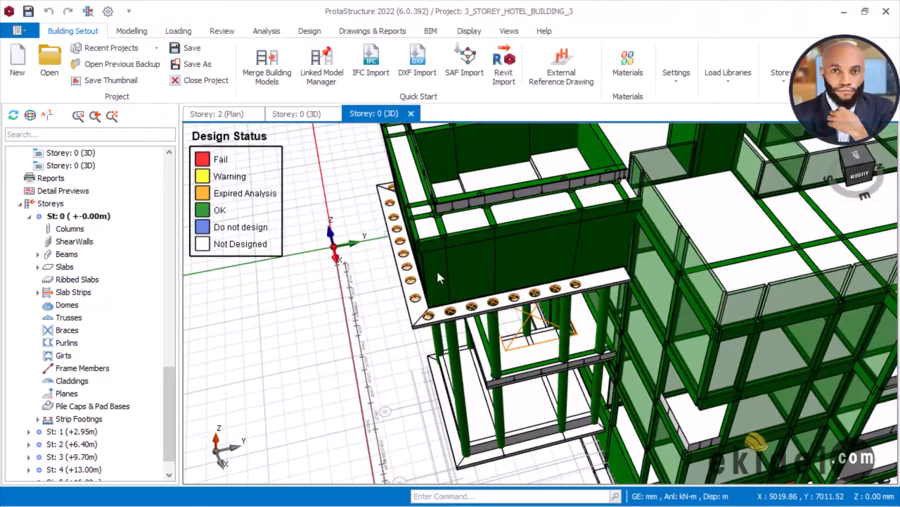
mouse_move(436, 268)
middle_down()
mouse_move(483, 267)
mouse_move(619, 319)
middle_up()
scroll(556, 296, down, 3)
mouse_move(497, 278)
shift+middle_down()
mouse_move(527, 281)
mouse_move(531, 266)
mouse_move(474, 245)
shift+middle_up()
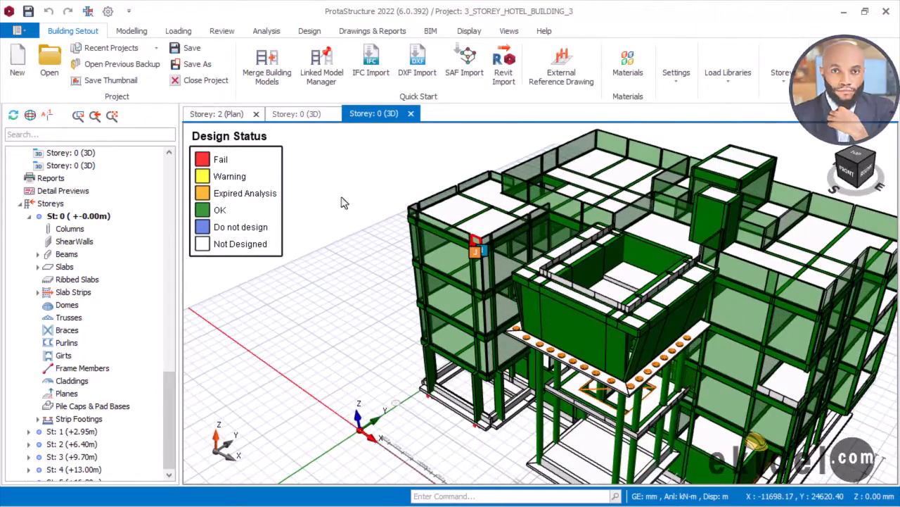
scroll(430, 221, down, 1)
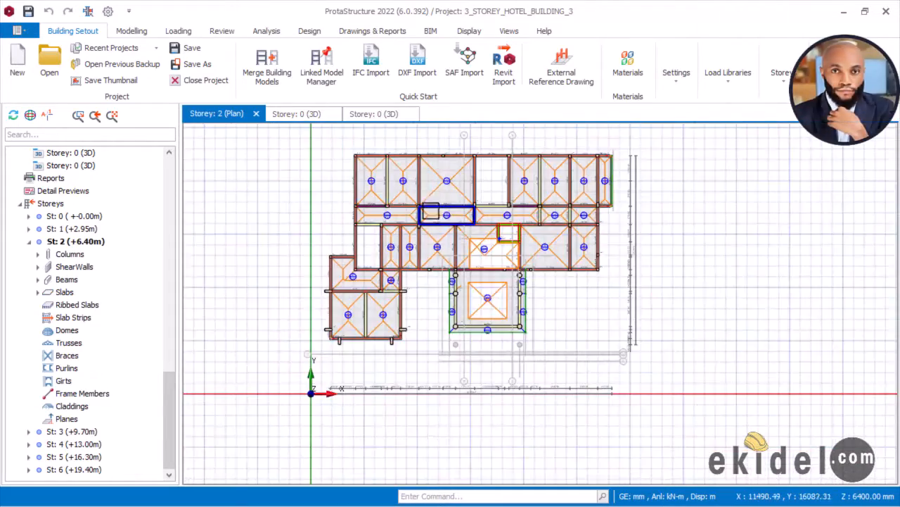
Examine the slab, beam and column layout in the Storey 2 plan
scroll(430, 189, up, 2)
scroll(426, 180, up, 1)
scroll(531, 212, down, 2)
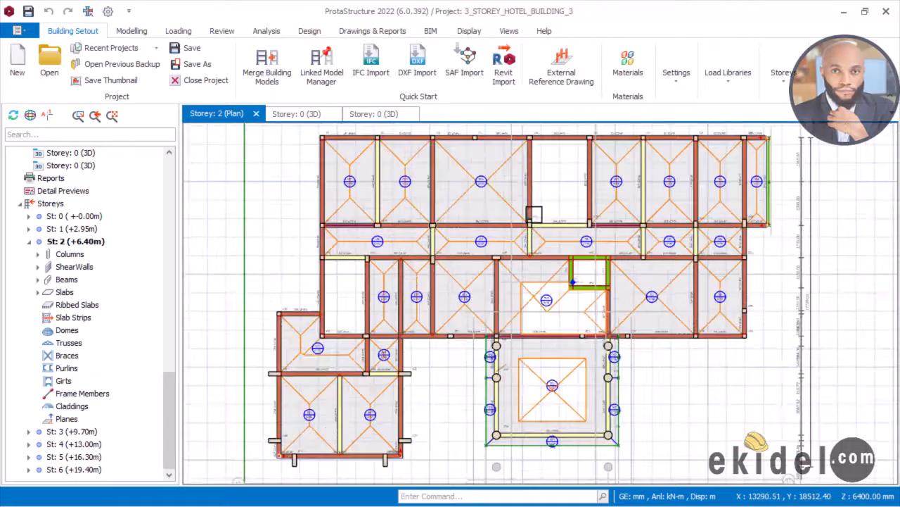
middle_drag(474, 212, 465, 236)
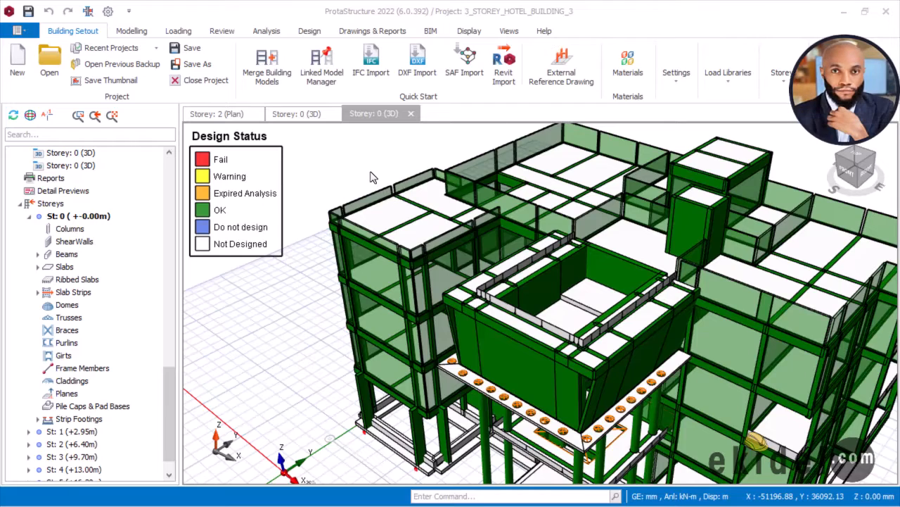
Review the whole building in the design status 3D view and show the drawings and reports commands
scroll(373, 177, down, 2)
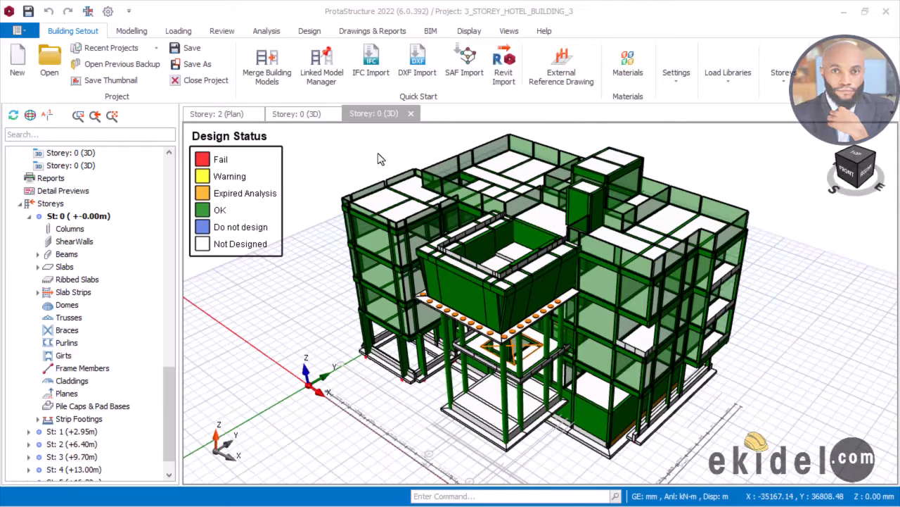
scroll(379, 162, up, 2)
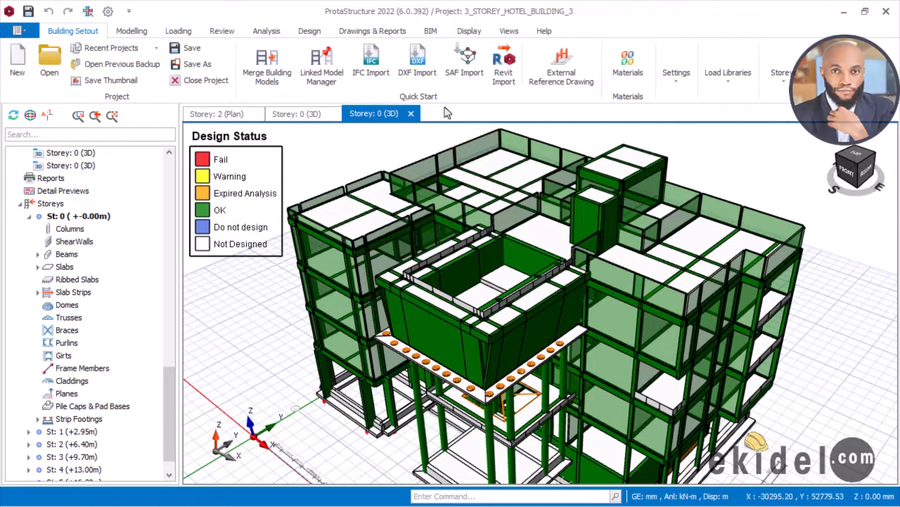
click(371, 31)
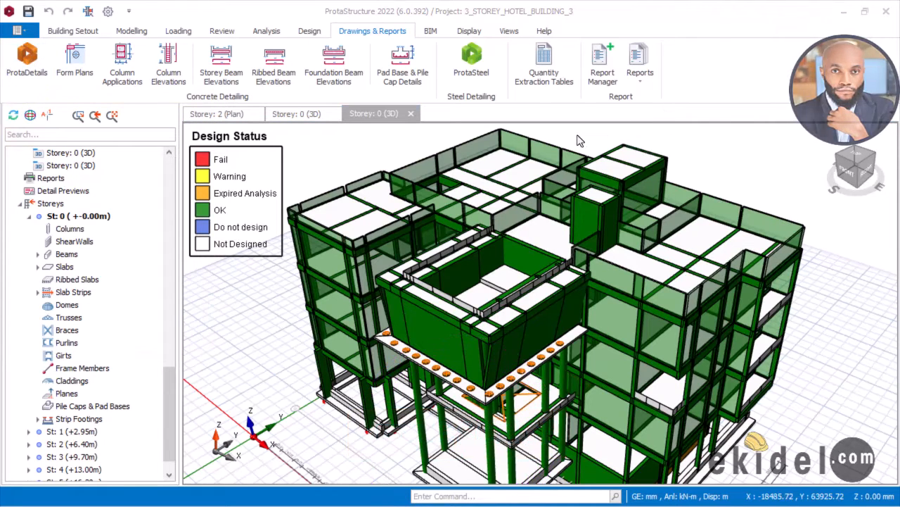
Switch to ProtaDetails and examine the storey form plan among the generated detail drawings
scroll(552, 155, down, 1)
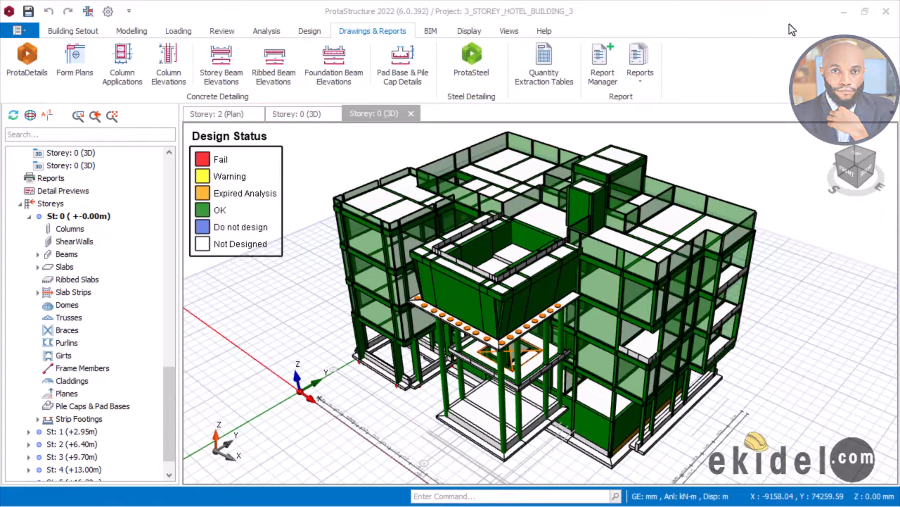
scroll(328, 233, up, 1)
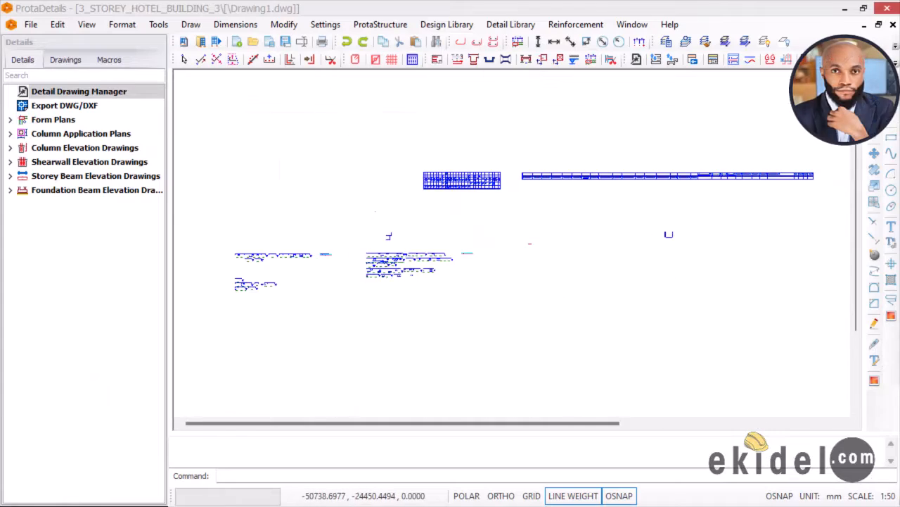
scroll(389, 235, up, 4)
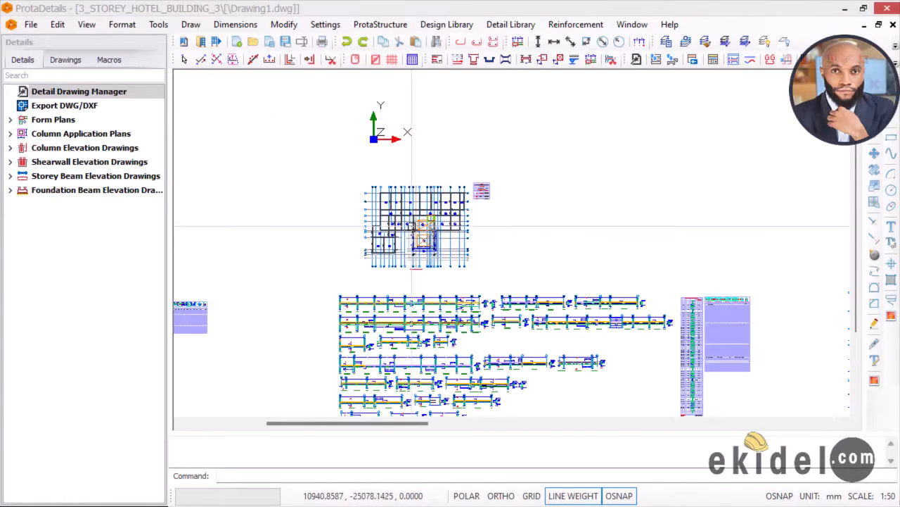
scroll(411, 227, up, 4)
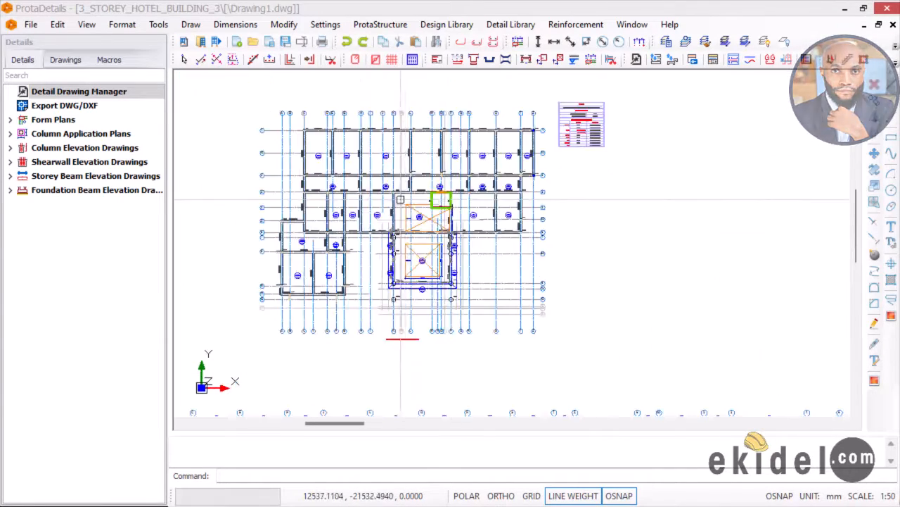
Survey the storey beam elevations beneath the form plan and the quantity tables beside them
scroll(400, 200, down, 3)
mouse_move(404, 275)
middle_down()
mouse_move(404, 251)
mouse_move(392, 237)
middle_up()
scroll(393, 236, up, 2)
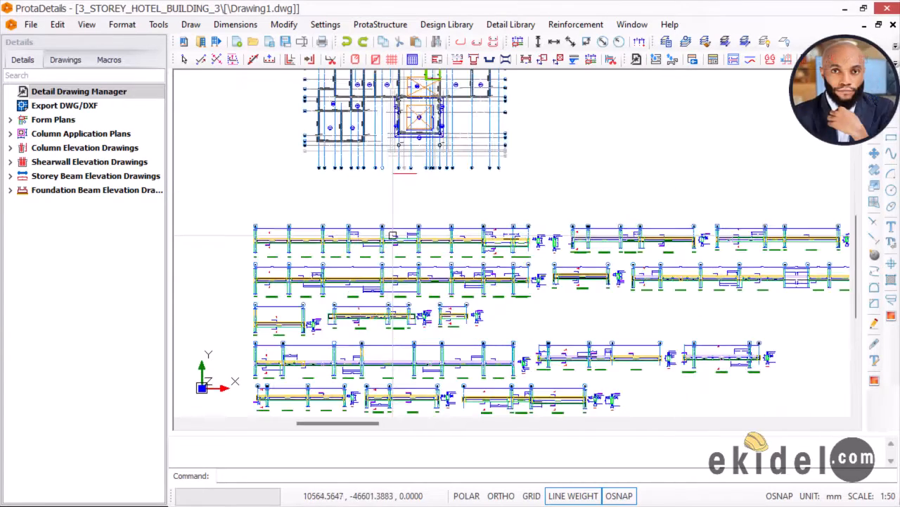
scroll(392, 236, down, 3)
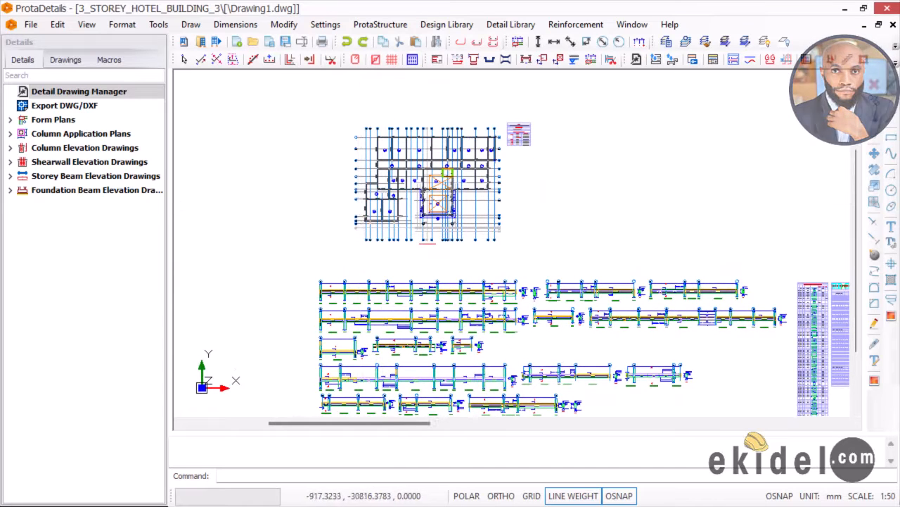
scroll(394, 222, down, 2)
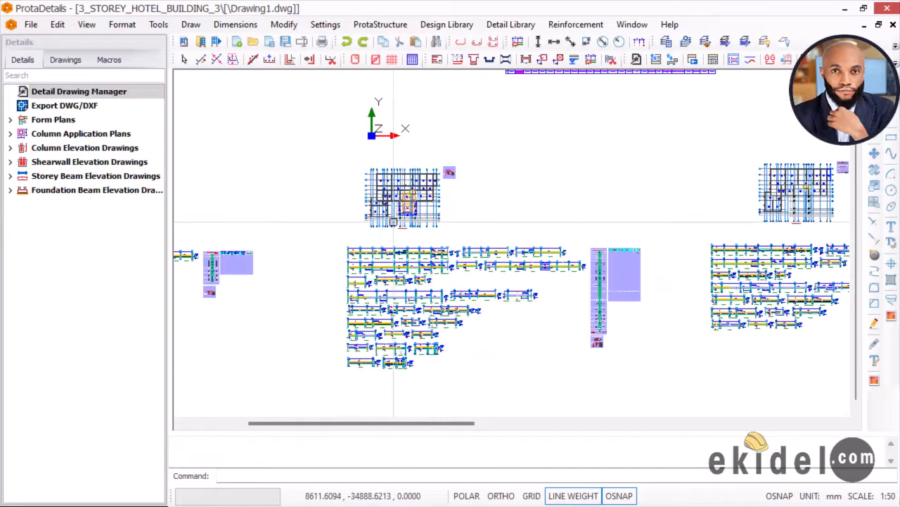
middle_drag(394, 221, 368, 192)
scroll(366, 196, up, 4)
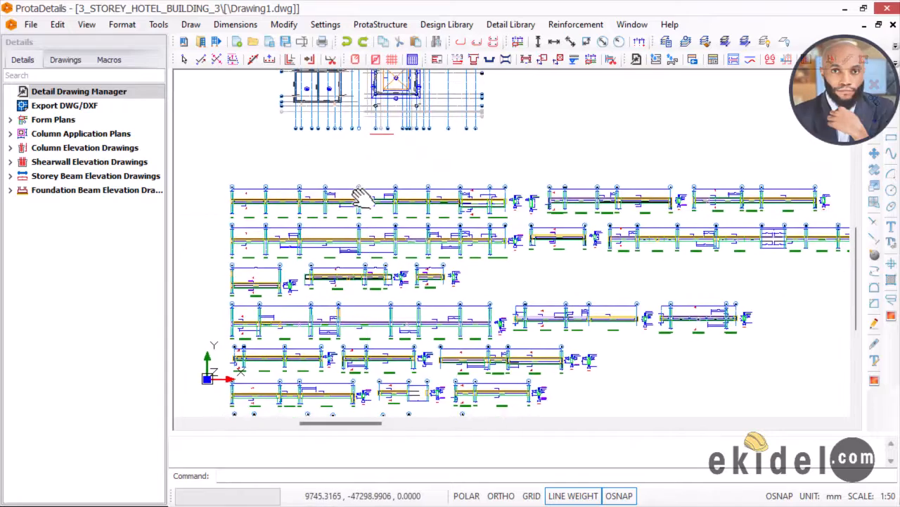
scroll(362, 197, down, 1)
scroll(366, 211, down, 2)
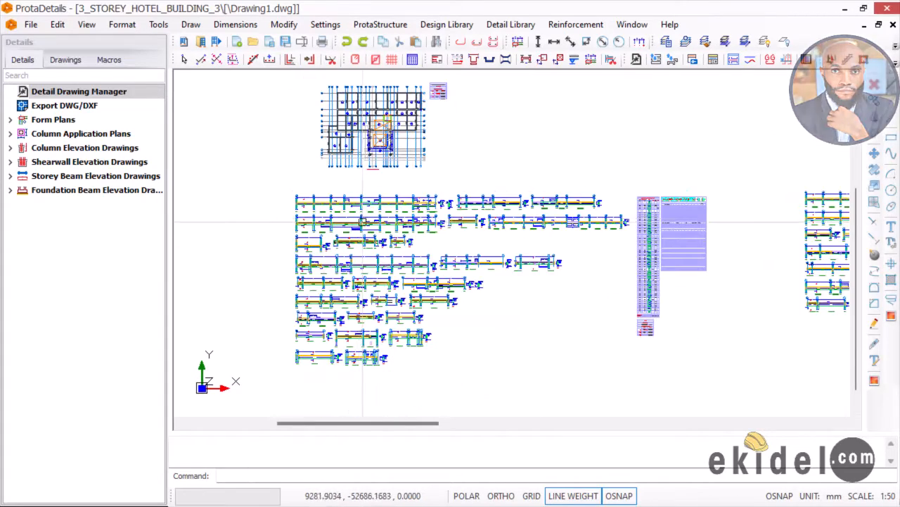
Inspect the rows of storey beam elevations and their cross-sections at closer range
scroll(361, 219, up, 5)
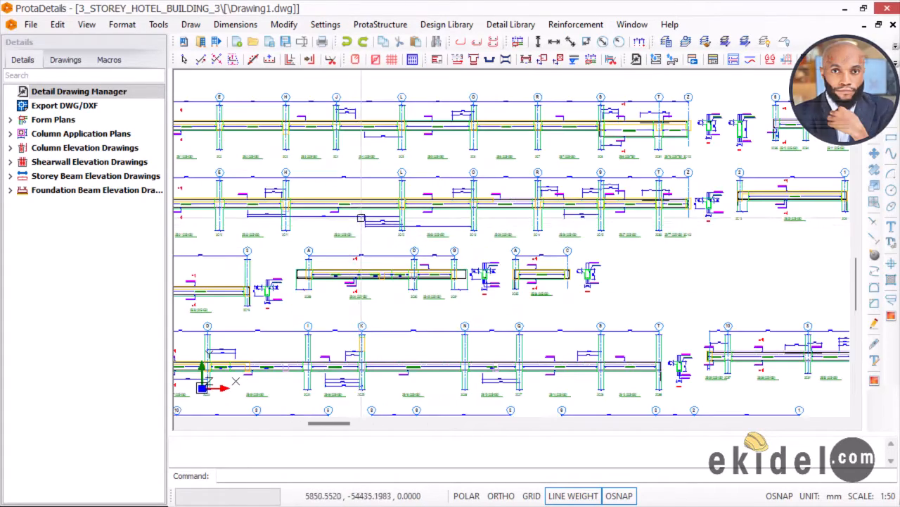
middle_drag(363, 207, 378, 242)
scroll(379, 241, down, 3)
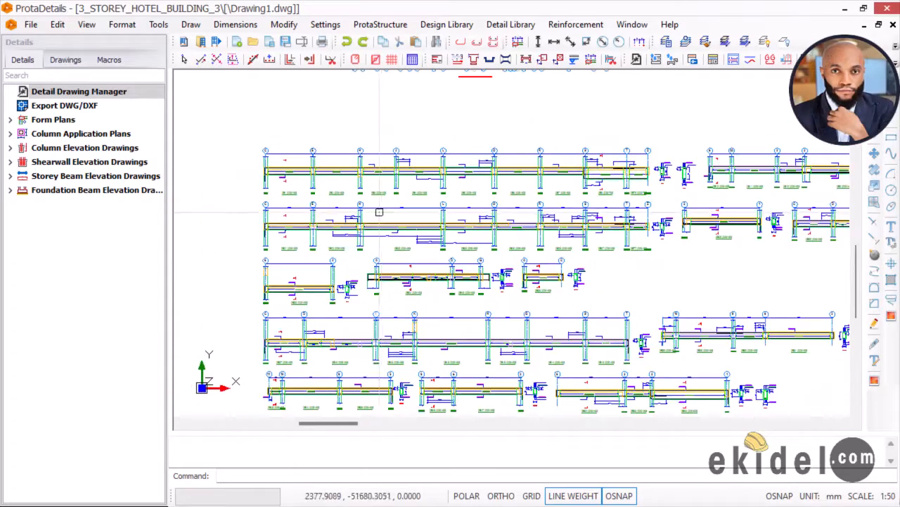
middle_drag(370, 190, 375, 250)
scroll(374, 251, down, 2)
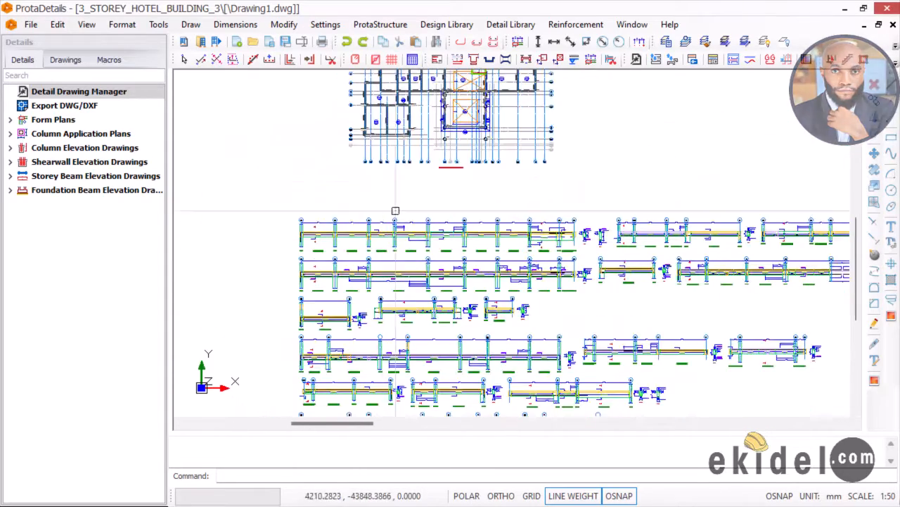
scroll(419, 119, up, 3)
scroll(419, 119, down, 1)
scroll(422, 119, down, 2)
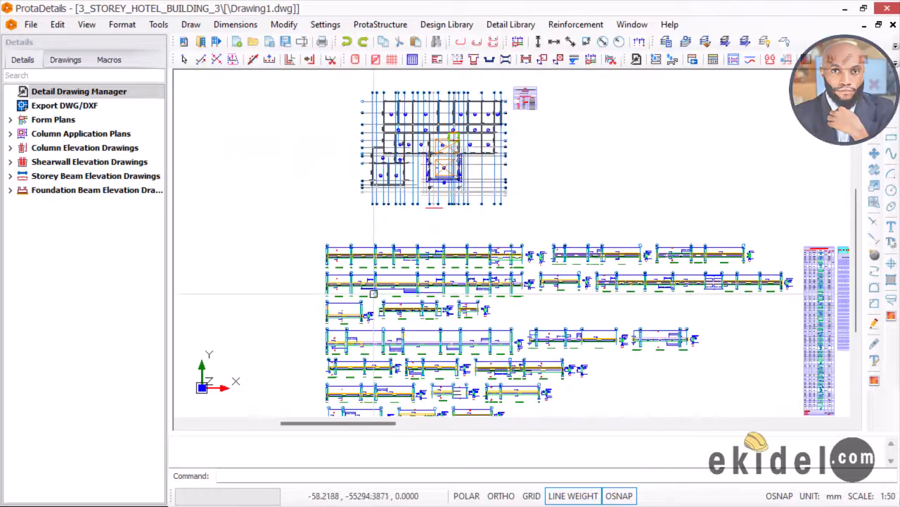
scroll(380, 278, up, 4)
scroll(380, 243, down, 3)
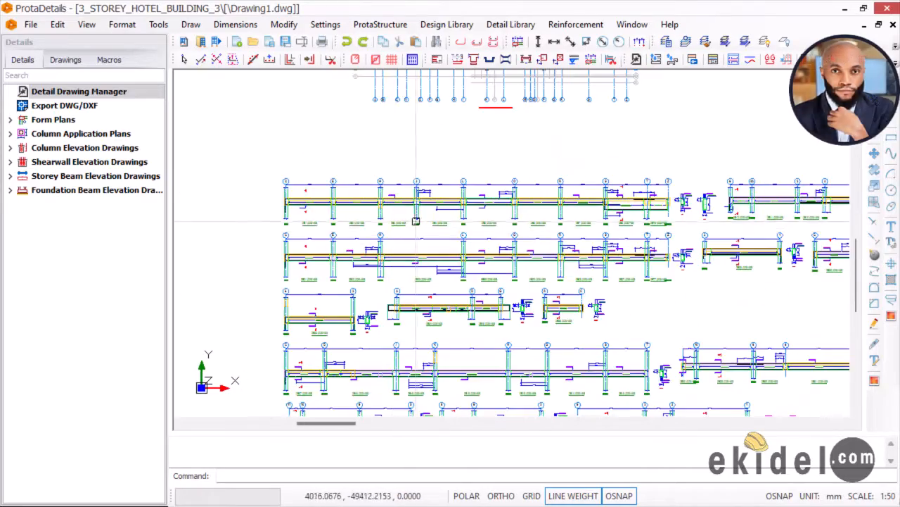
scroll(390, 211, up, 2)
scroll(389, 208, down, 2)
Examine the neighbouring storey's form plan, including its slab and beam labels and the shear wall core
middle_drag(498, 213, 245, 209)
scroll(559, 190, up, 3)
middle_drag(484, 199, 424, 319)
scroll(405, 150, up, 6)
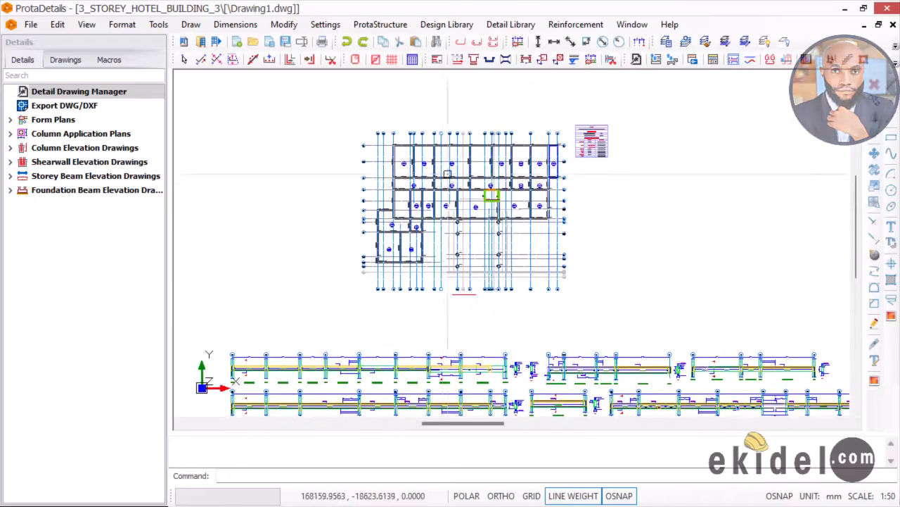
scroll(405, 151, down, 8)
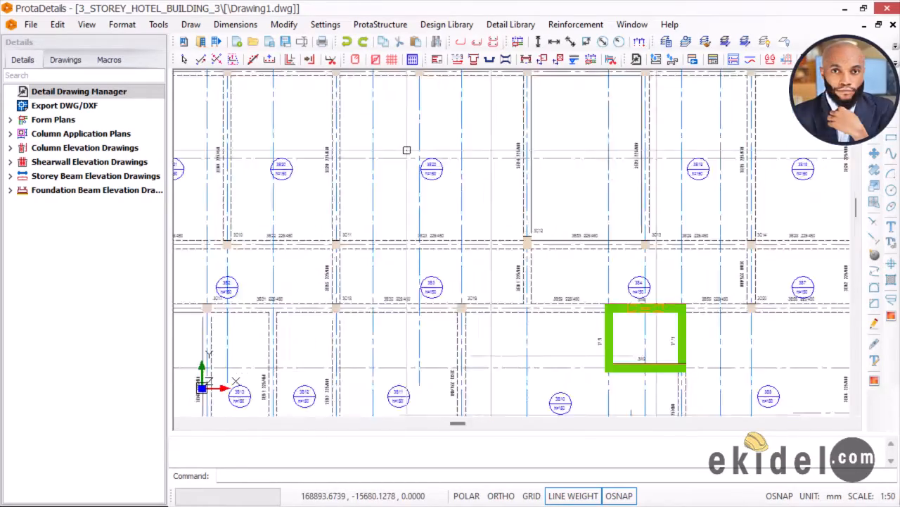
Review the overall drawing layout and inspect the column application table above the form plans
scroll(457, 178, down, 4)
mouse_move(615, 215)
middle_down()
mouse_move(458, 216)
mouse_move(482, 227)
mouse_move(464, 232)
mouse_move(781, 245)
middle_up()
scroll(627, 213, down, 2)
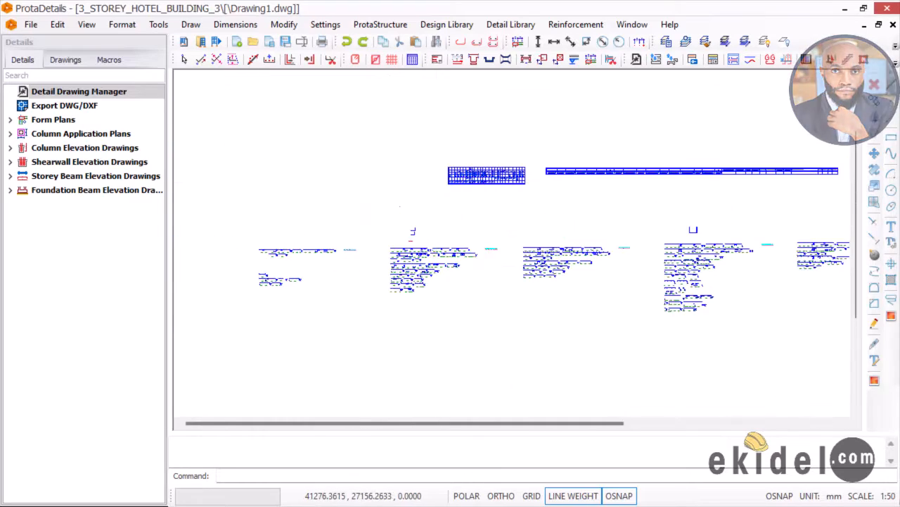
scroll(473, 178, up, 6)
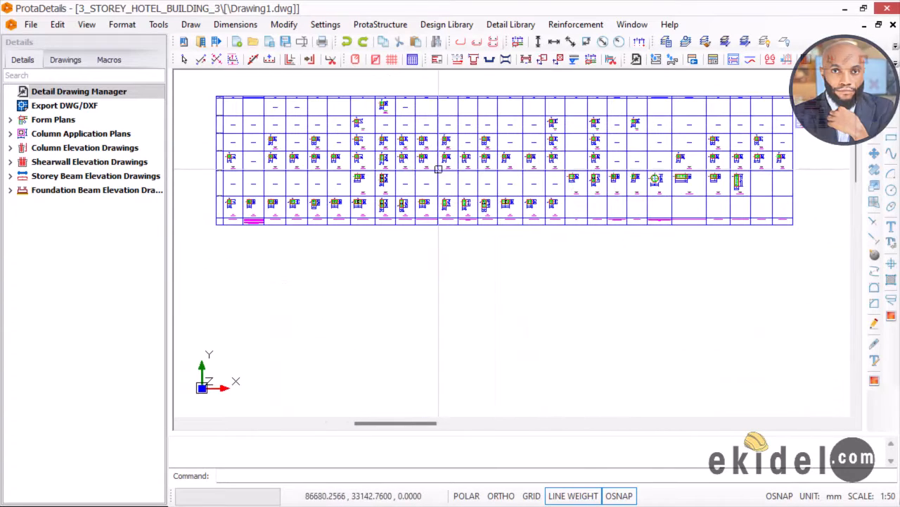
middle_drag(429, 161, 466, 216)
scroll(466, 216, down, 2)
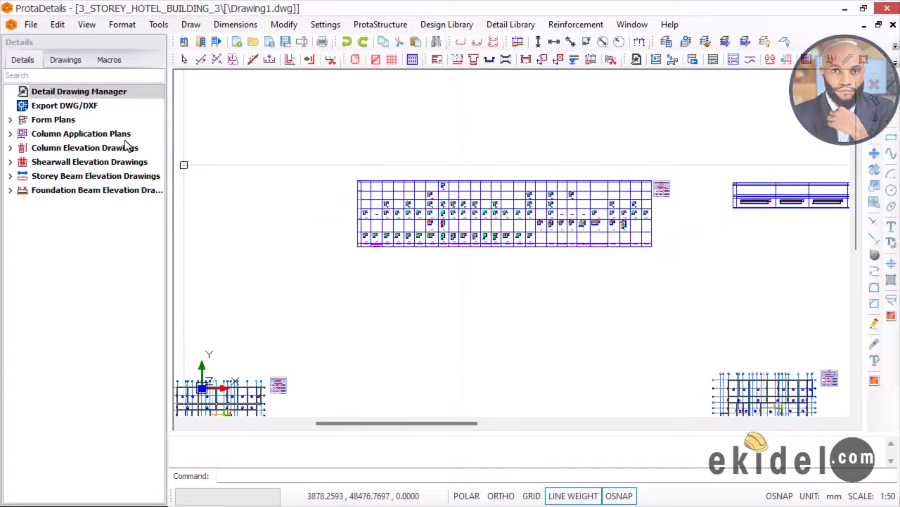
Export Drawing1.dwg in DWG2010 format to the project's ExportedDrawings folder, overwriting the existing file
click(87, 111)
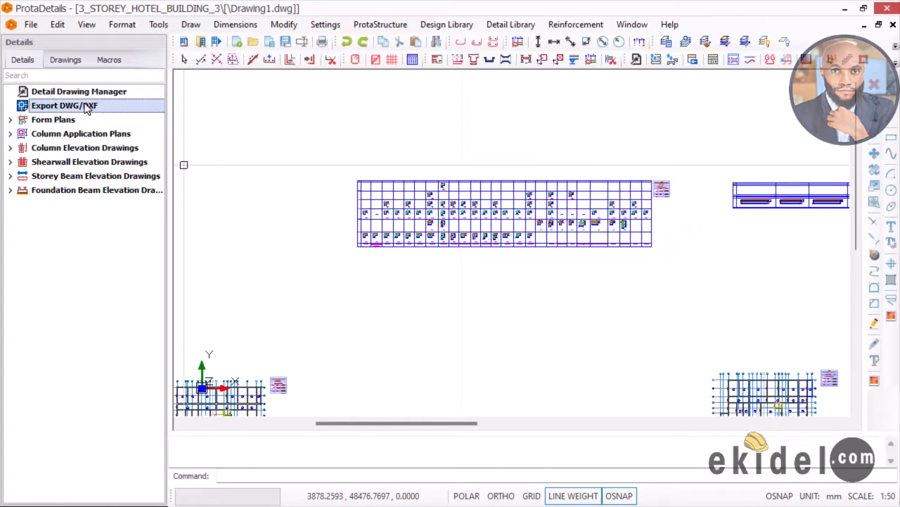
right_click(86, 107)
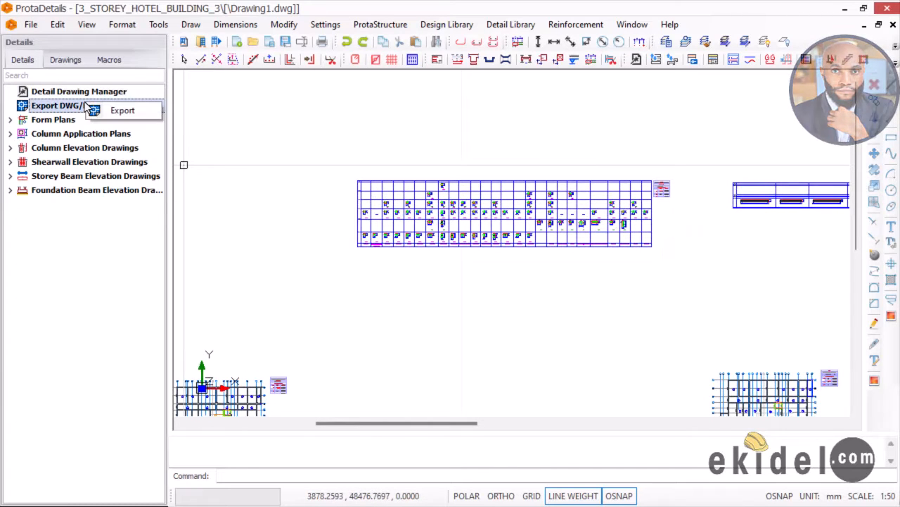
click(121, 110)
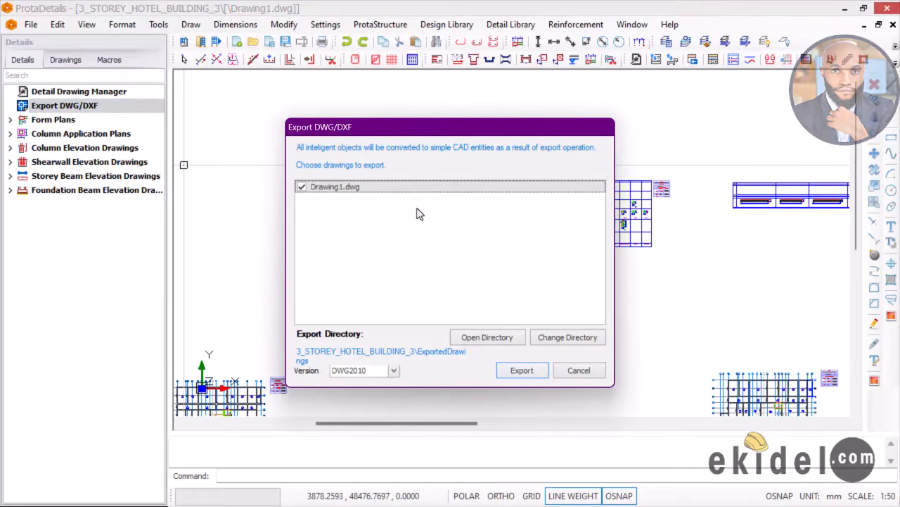
click(523, 371)
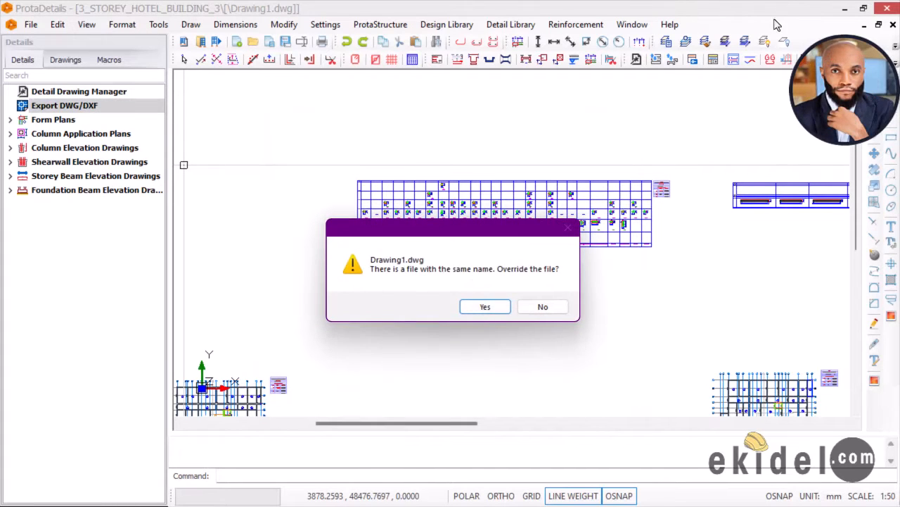
key(Return)
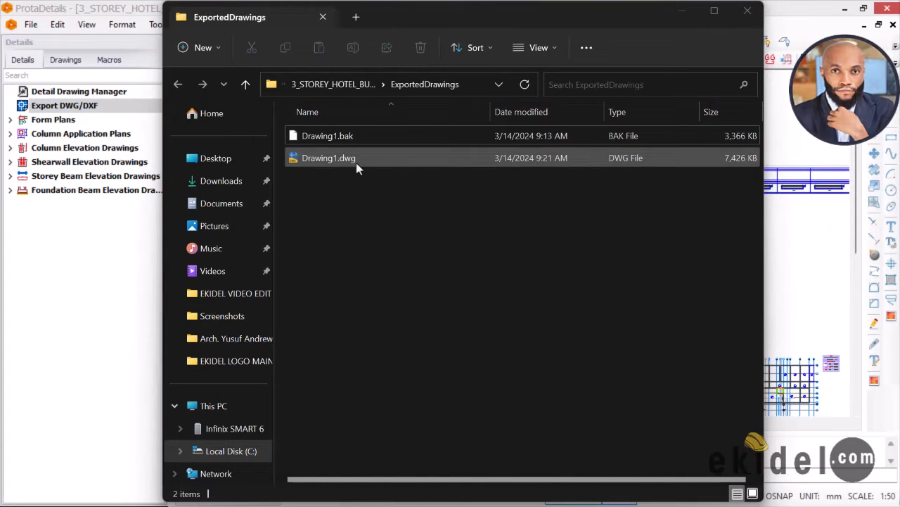
Open the exported Drawing1.dwg in AutoCAD, accepting the foreign DWG file
click(356, 163)
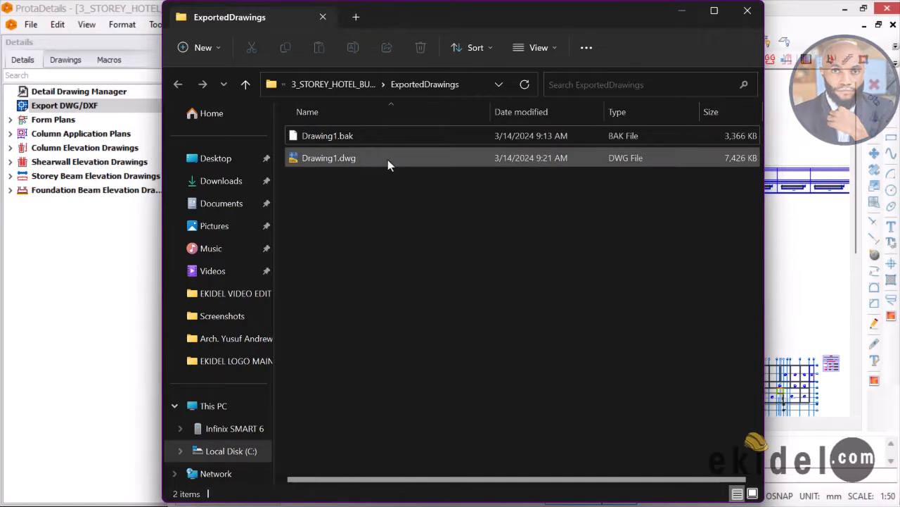
mouse_move(391, 164)
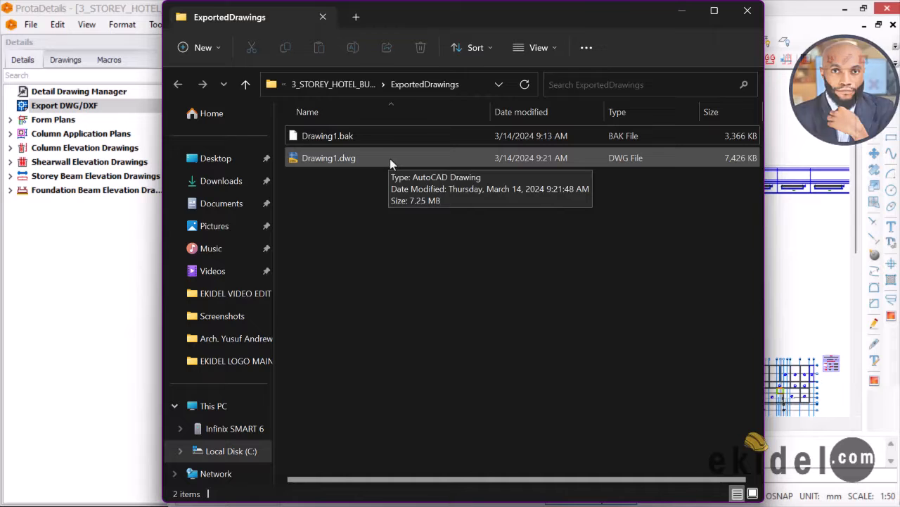
double_click(391, 159)
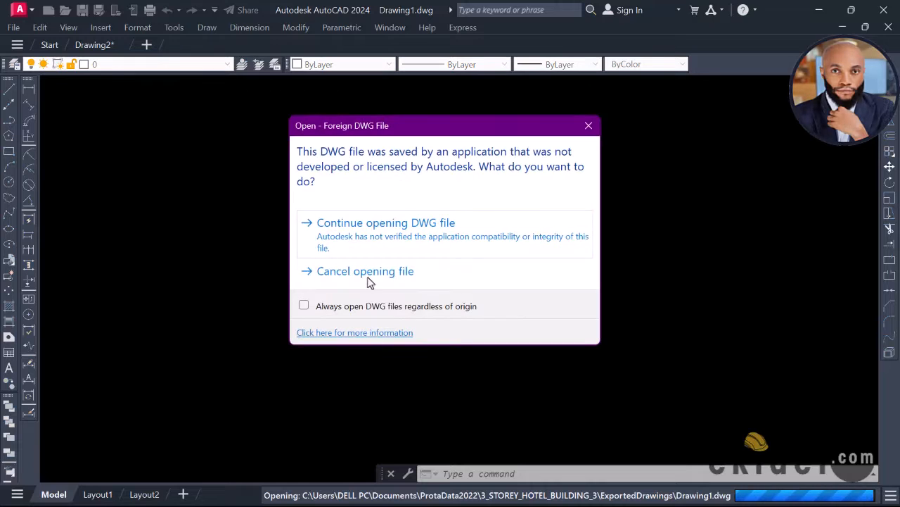
click(379, 231)
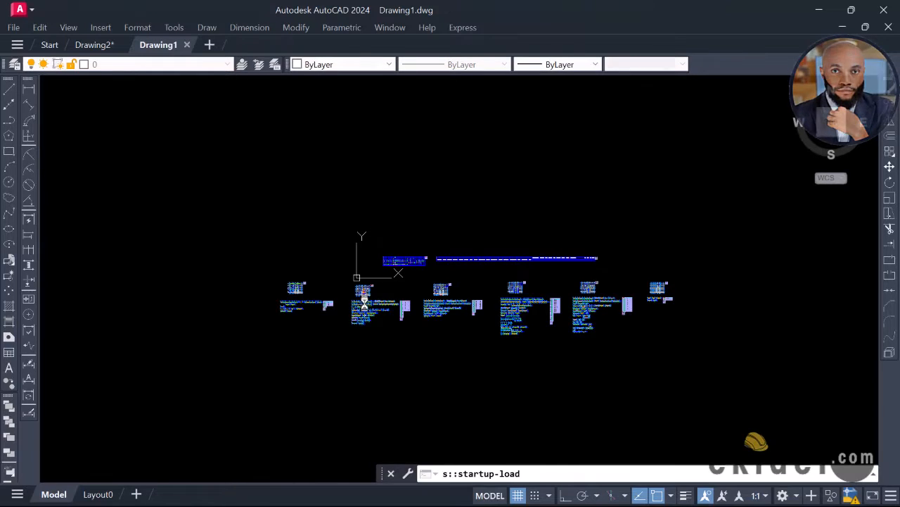
Locate the storey beam elevations beneath the form plan in the exported drawing
scroll(371, 294, up, 3)
scroll(370, 294, up, 8)
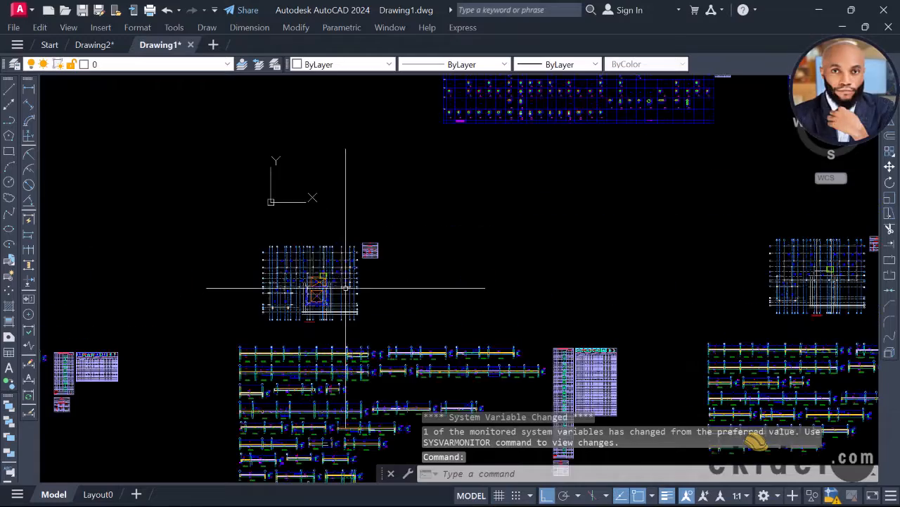
mouse_move(302, 232)
middle_down()
mouse_move(251, 255)
mouse_move(412, 169)
middle_up()
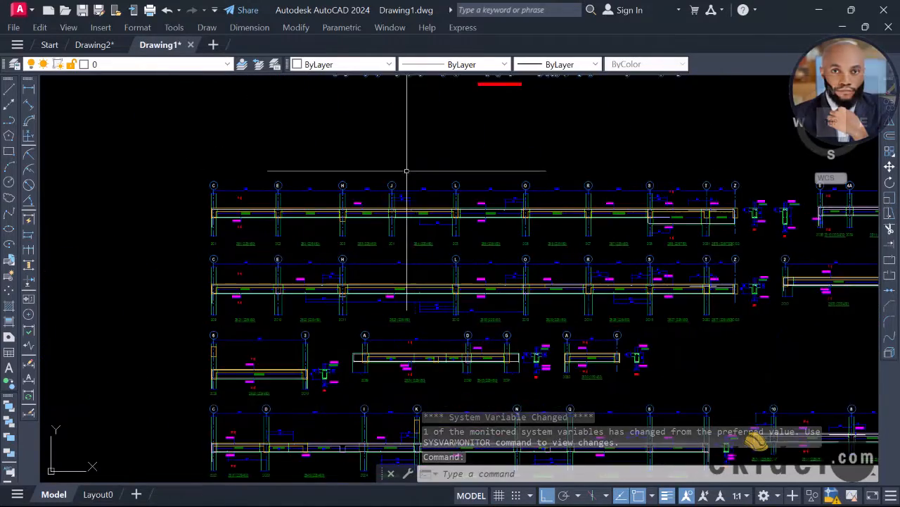
scroll(307, 208, up, 4)
scroll(312, 204, down, 2)
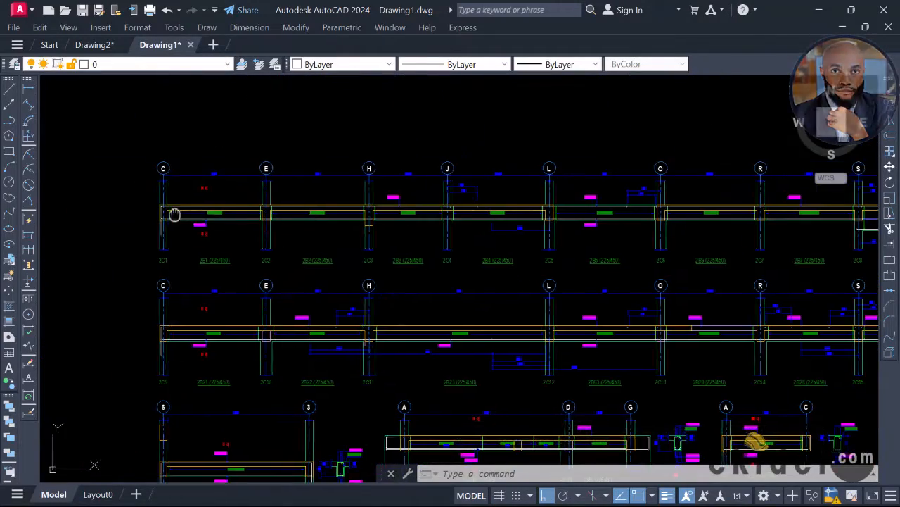
Inspect the reinforcement details and labels of beams 2B1 to 2B3 between grid lines C and J
scroll(173, 211, up, 4)
scroll(202, 201, down, 2)
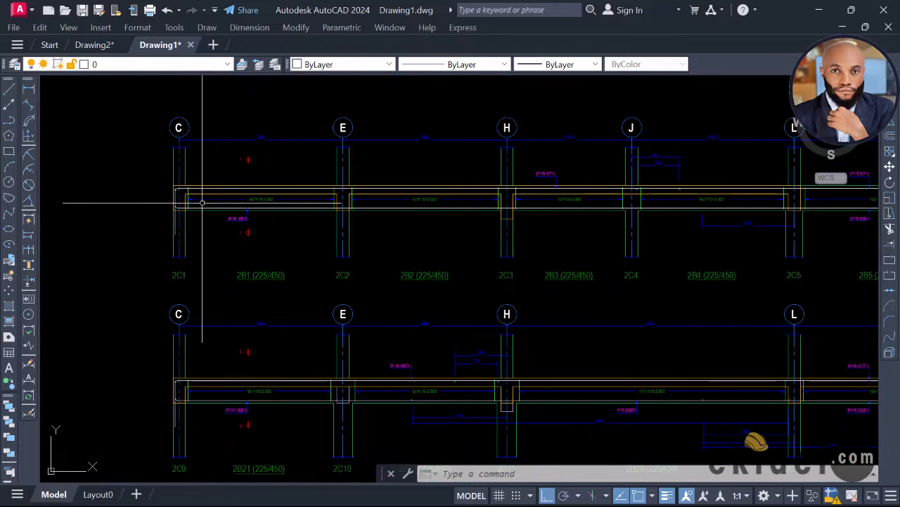
scroll(204, 202, up, 6)
scroll(243, 200, down, 4)
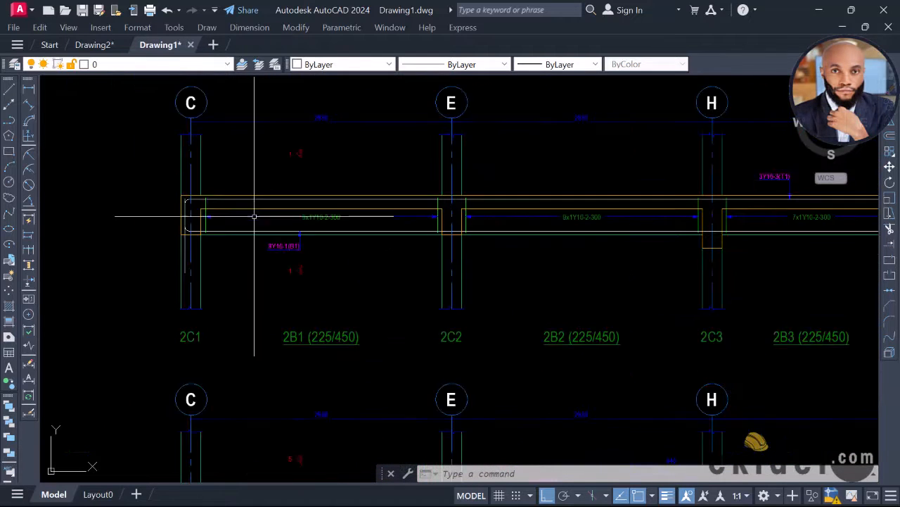
scroll(249, 195, down, 2)
scroll(254, 200, up, 4)
scroll(258, 206, down, 4)
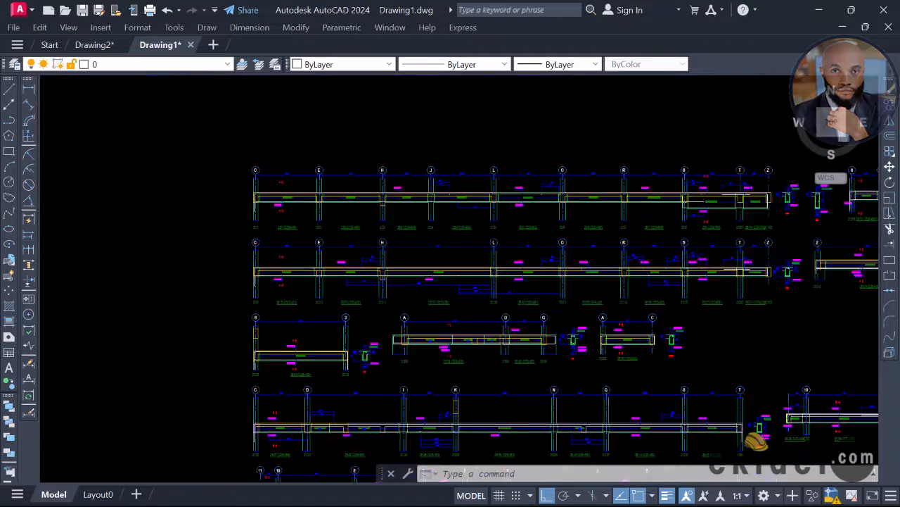
Look over the lower rows of Storey 2 beam elevations and their cross-sections
middle_drag(259, 206, 218, 229)
scroll(270, 259, up, 4)
mouse_move(271, 258)
middle_down()
mouse_move(330, 120)
mouse_move(332, 198)
middle_up()
scroll(336, 107, down, 4)
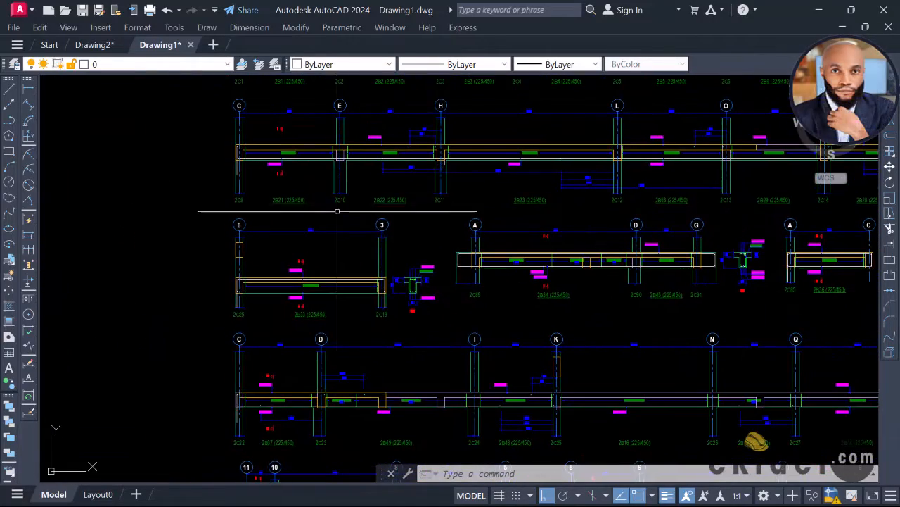
Look over the Storey 2 beam elevations around beam 2B33 and the full block of elevation rows
scroll(263, 268, up, 4)
scroll(277, 232, down, 4)
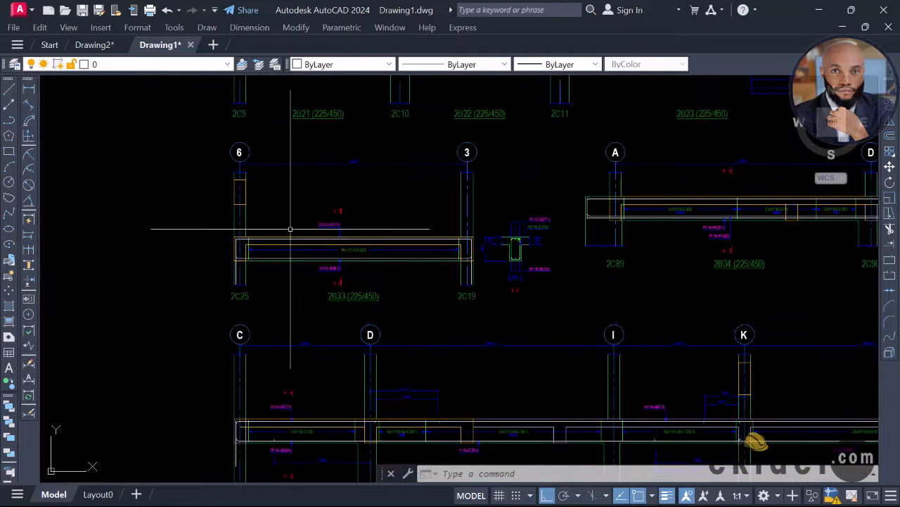
middle_drag(496, 221, 425, 217)
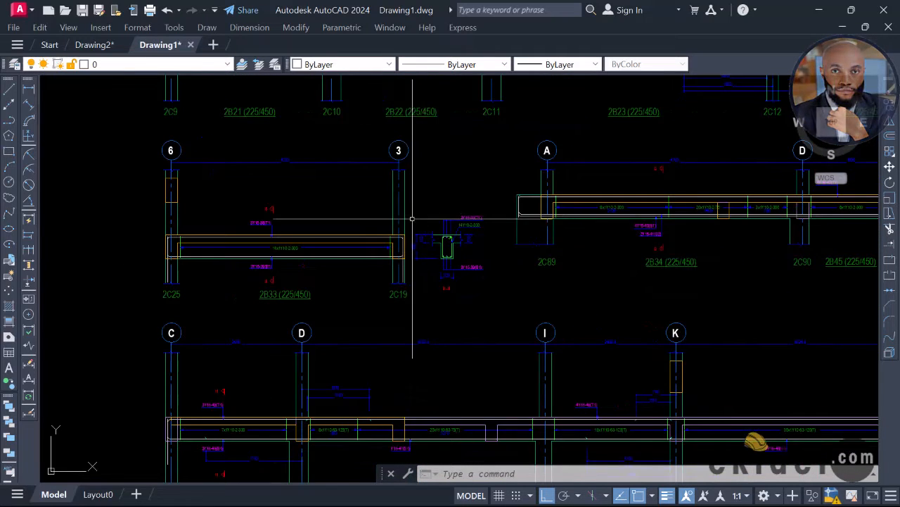
scroll(412, 217, down, 4)
mouse_move(534, 220)
middle_down()
mouse_move(424, 220)
mouse_move(471, 216)
middle_up()
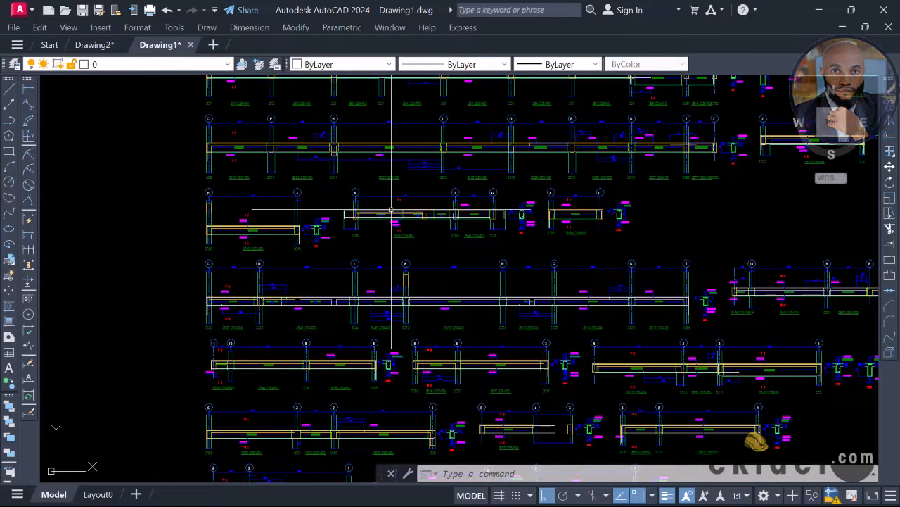
scroll(401, 201, down, 2)
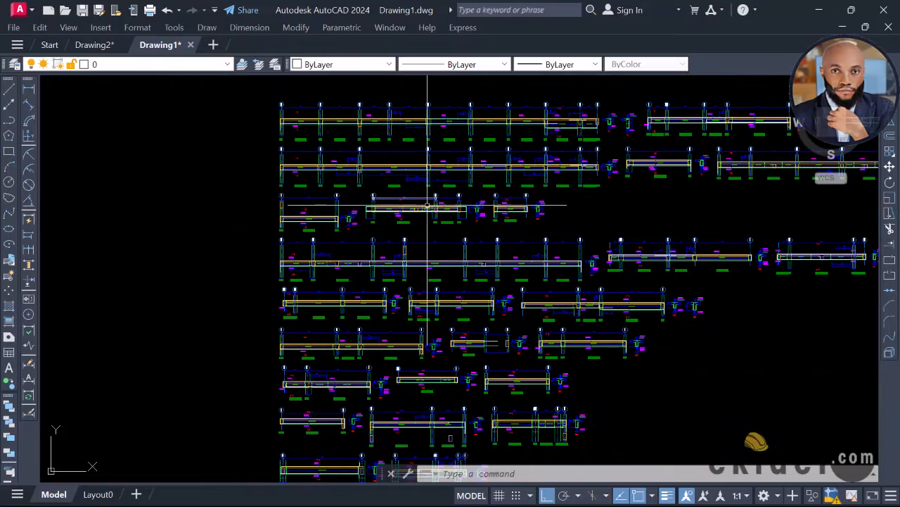
mouse_move(409, 197)
middle_down()
mouse_move(353, 203)
mouse_move(406, 258)
middle_up()
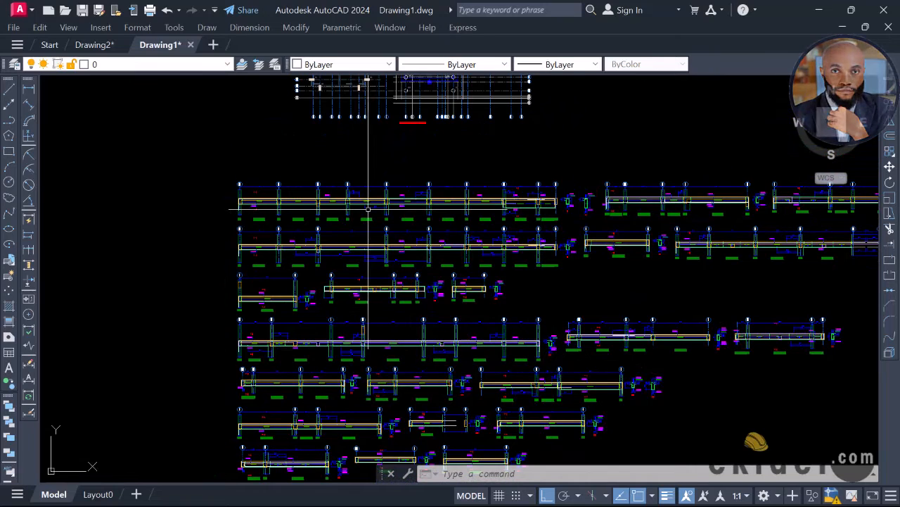
middle_drag(359, 211, 362, 208)
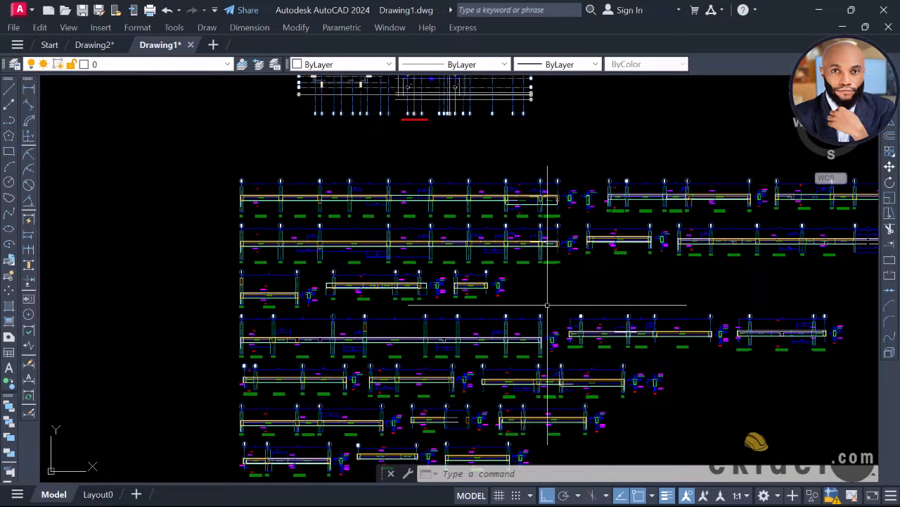
View the complete set of exported plans, elevations and schedules, framing all of it with a trial selection
scroll(386, 216, down, 6)
scroll(434, 195, down, 7)
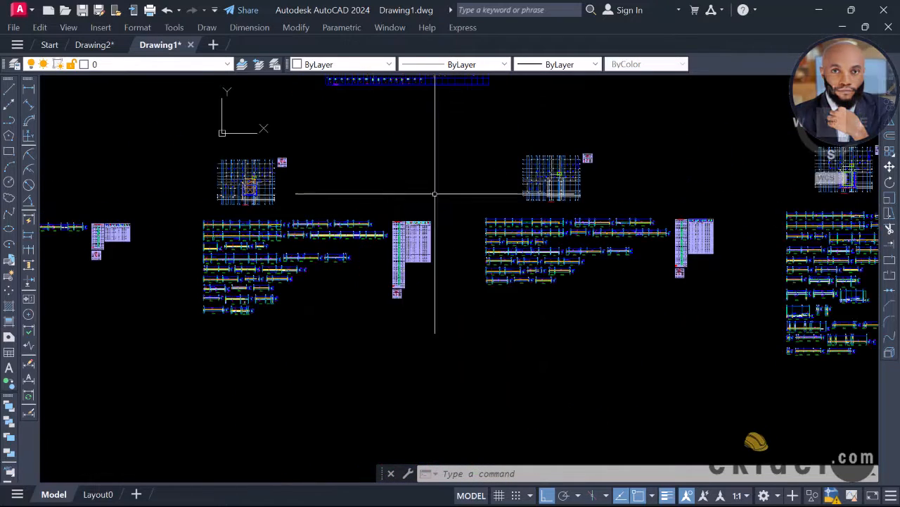
click(252, 136)
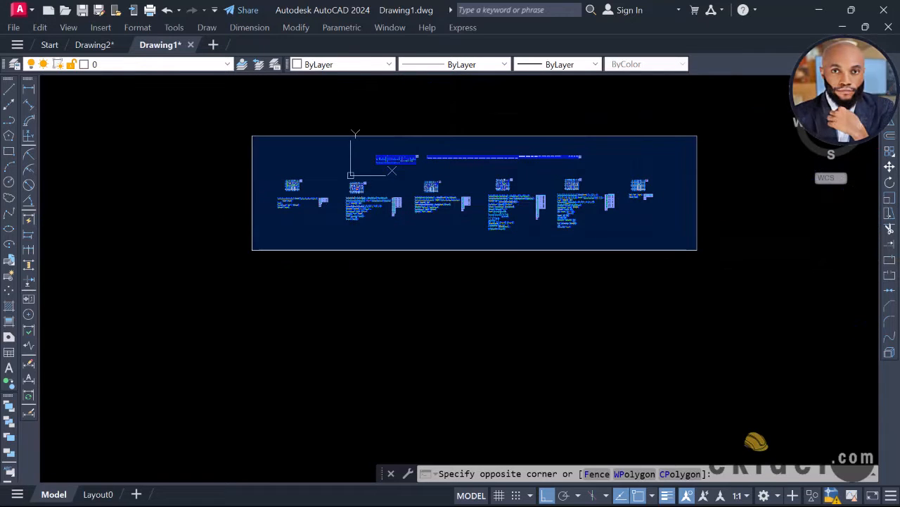
click(697, 250)
key(Escape)
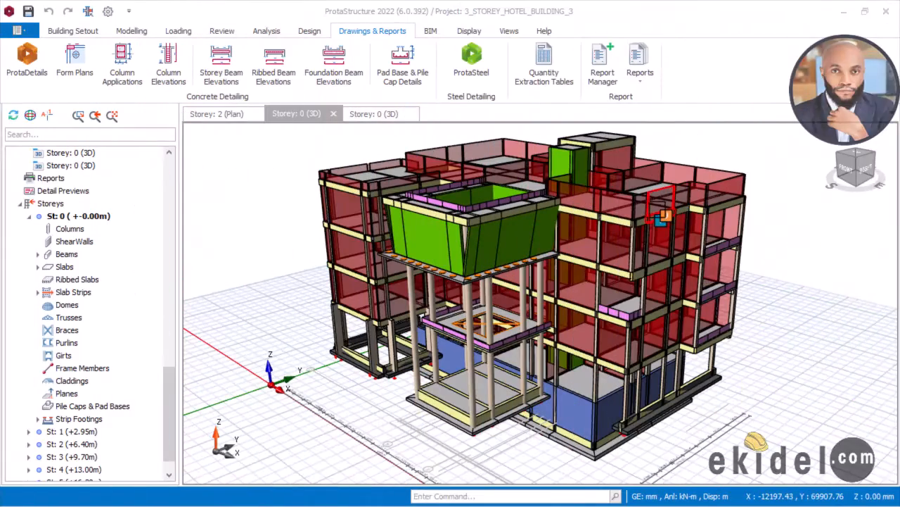
Switch to ProtaStructure and examine the hotel model's round-column entrance portico and basement walls in the 3D view
middle_drag(605, 225, 535, 232)
scroll(502, 237, up, 5)
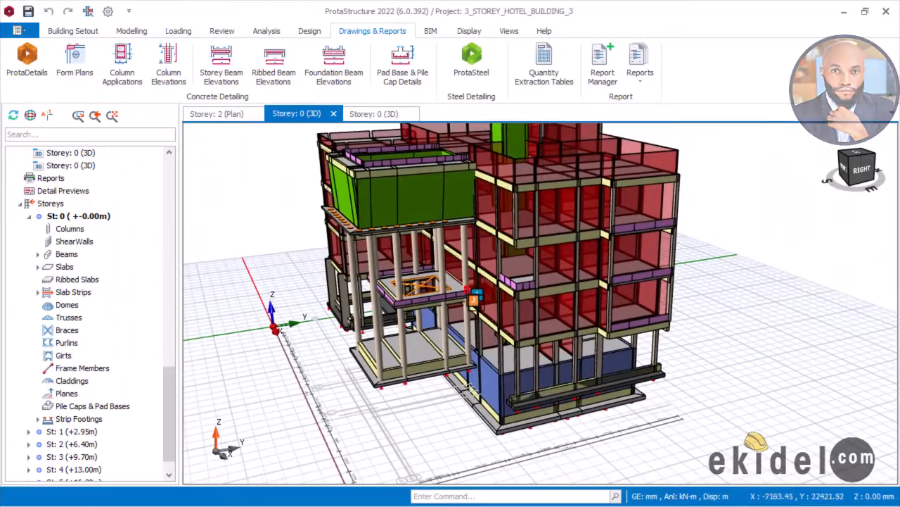
mouse_move(490, 288)
middle_drag(490, 288, 528, 305)
scroll(474, 296, up, 2)
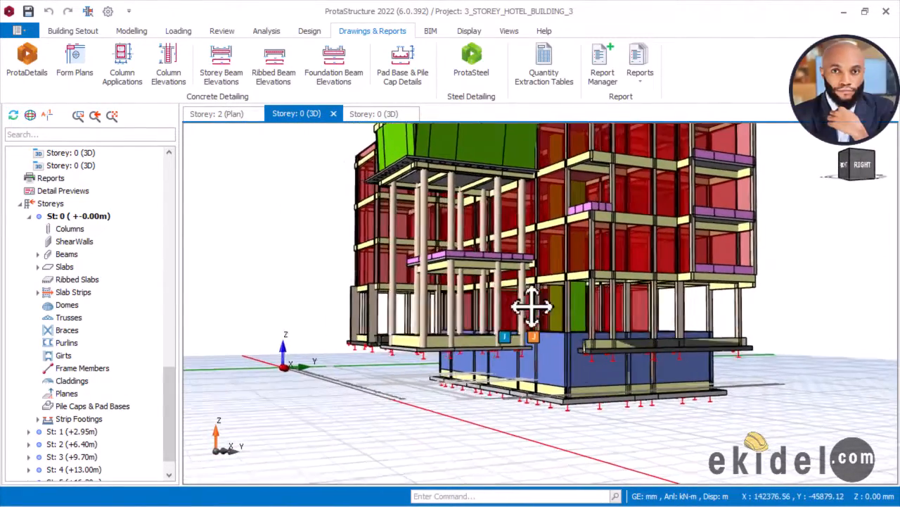
scroll(529, 306, up, 1)
middle_drag(489, 329, 507, 360)
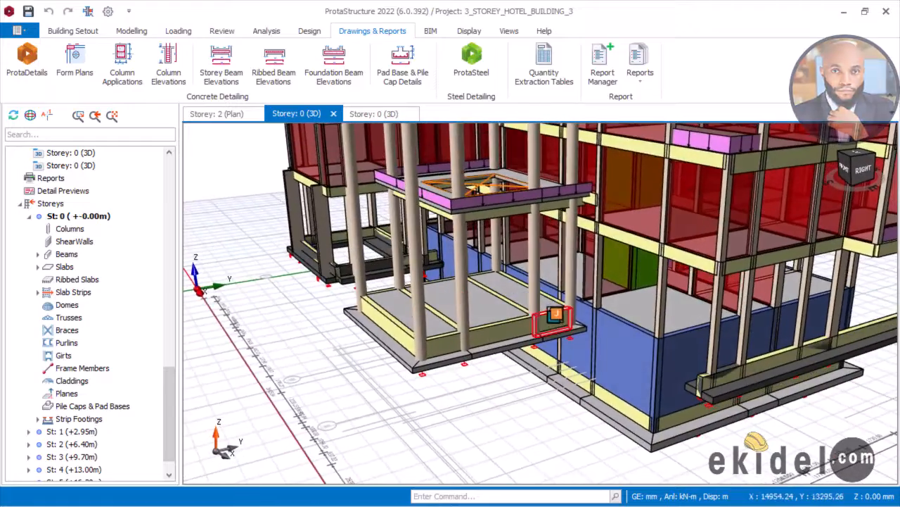
middle_drag(553, 320, 710, 305)
middle_drag(780, 324, 704, 301)
scroll(746, 352, up, 2)
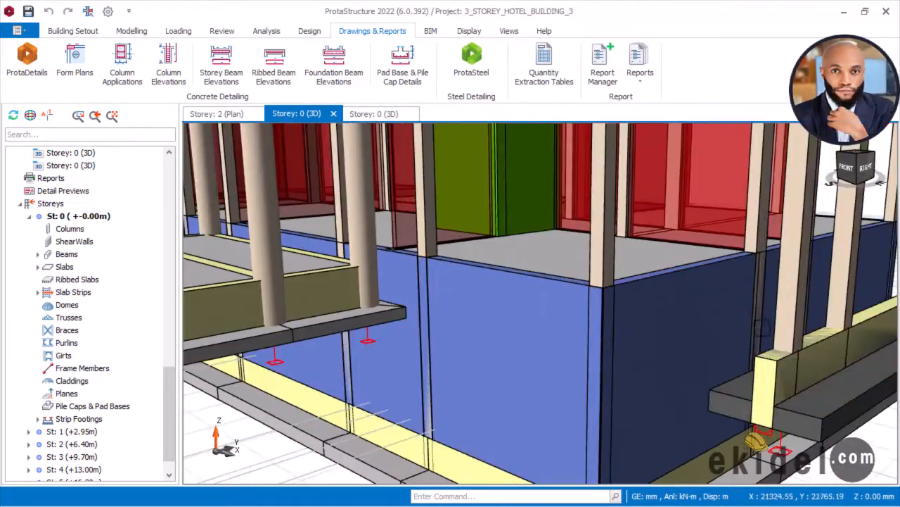
Examine the basement foundation from a low angle and view the whole hotel building from its front corner
scroll(814, 360, down, 3)
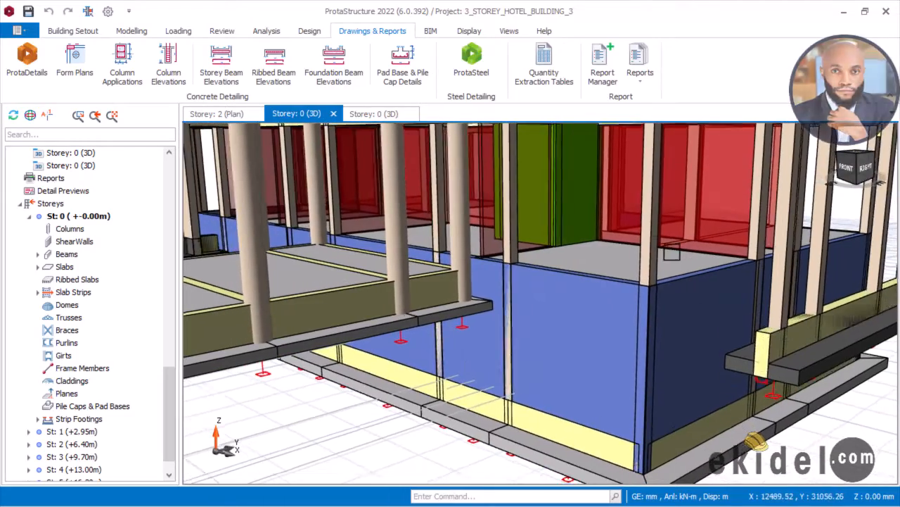
scroll(590, 339, down, 1)
scroll(596, 304, down, 5)
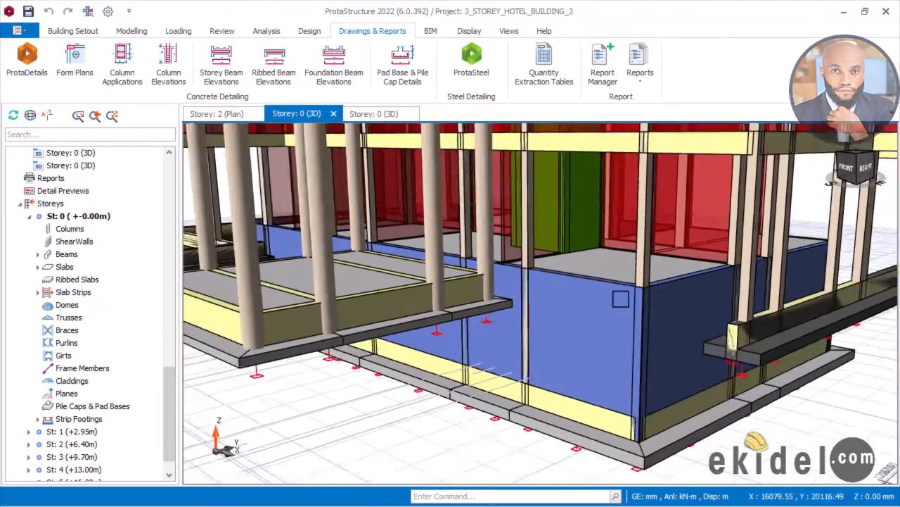
middle_drag(576, 278, 633, 281)
middle_drag(531, 284, 498, 391)
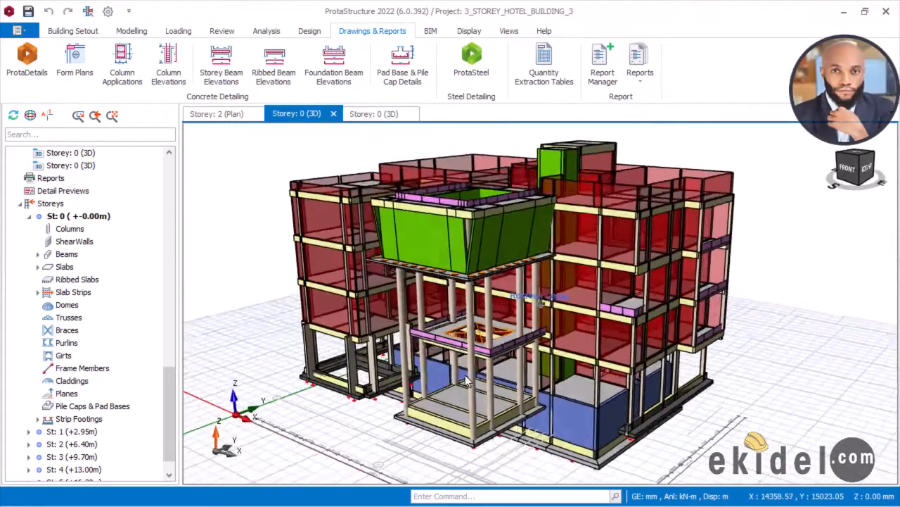
scroll(420, 304, up, 6)
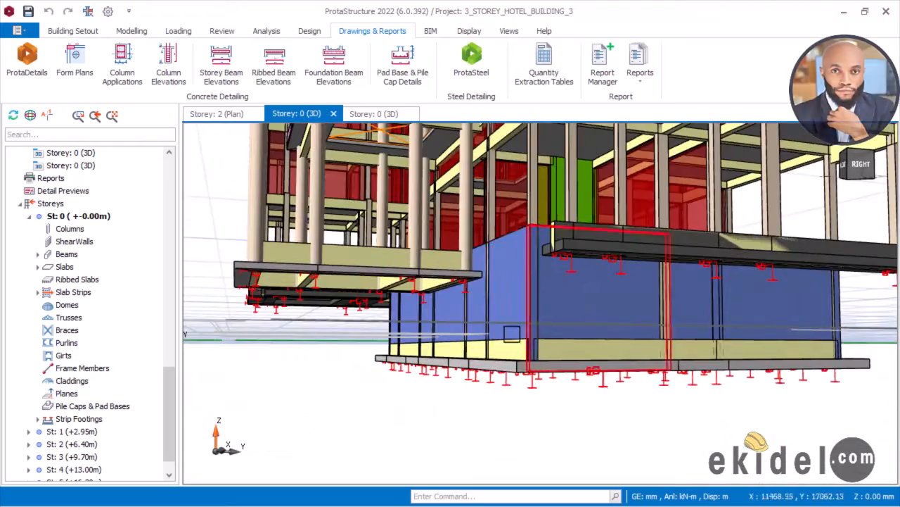
middle_drag(420, 303, 468, 318)
scroll(435, 309, down, 3)
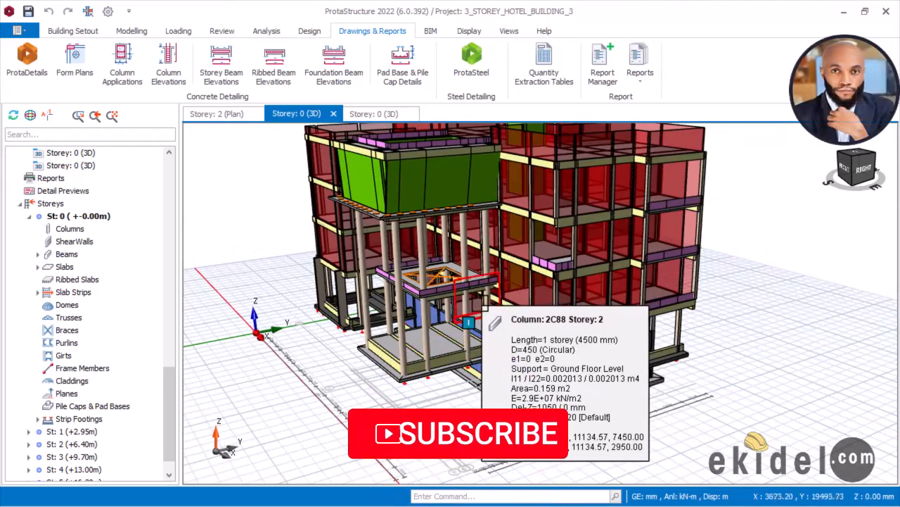
middle_drag(502, 322, 486, 338)
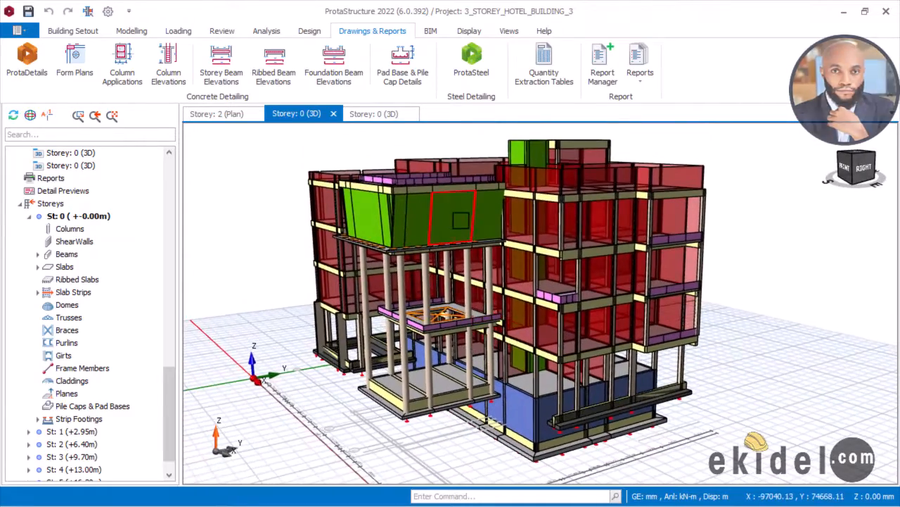
middle_drag(468, 232, 462, 255)
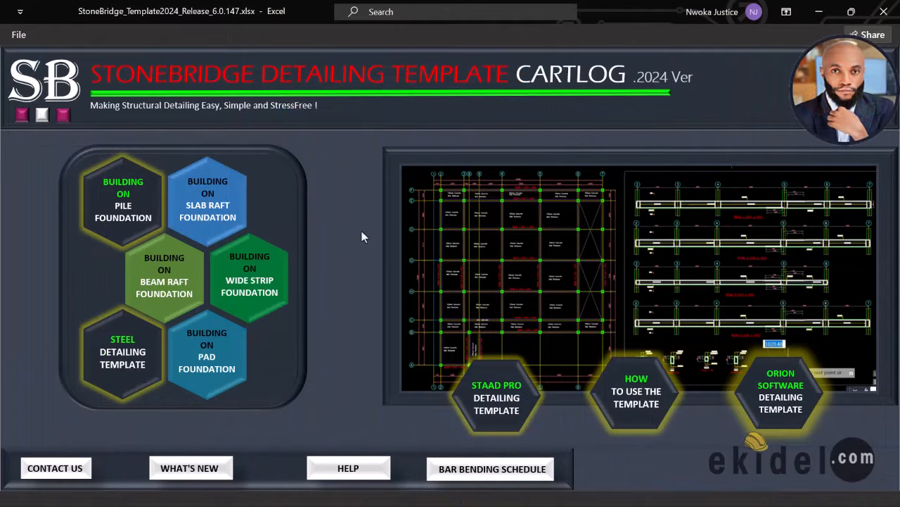
Switch to the StoneBridge template catalogue in Excel, open the beam raft foundation template, and maximize its AutoCAD window
scroll(361, 232, down, 2)
scroll(357, 218, up, 2)
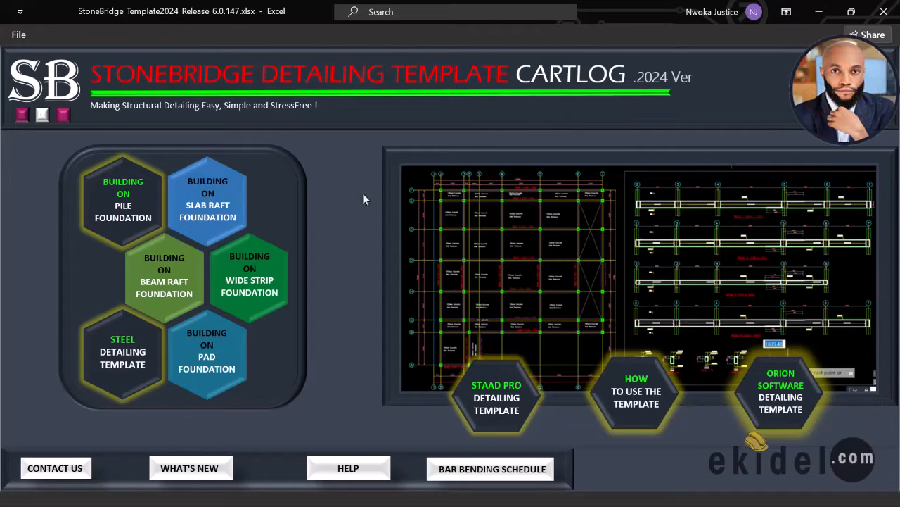
click(173, 266)
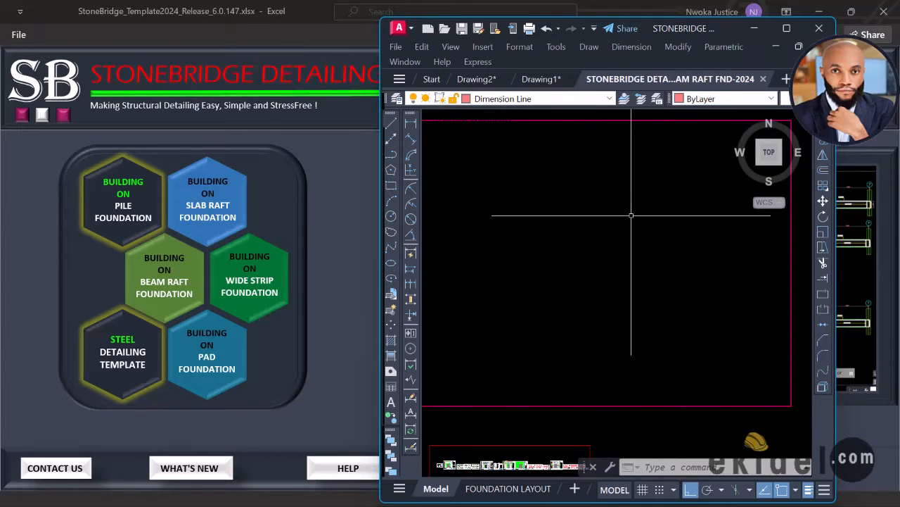
click(798, 47)
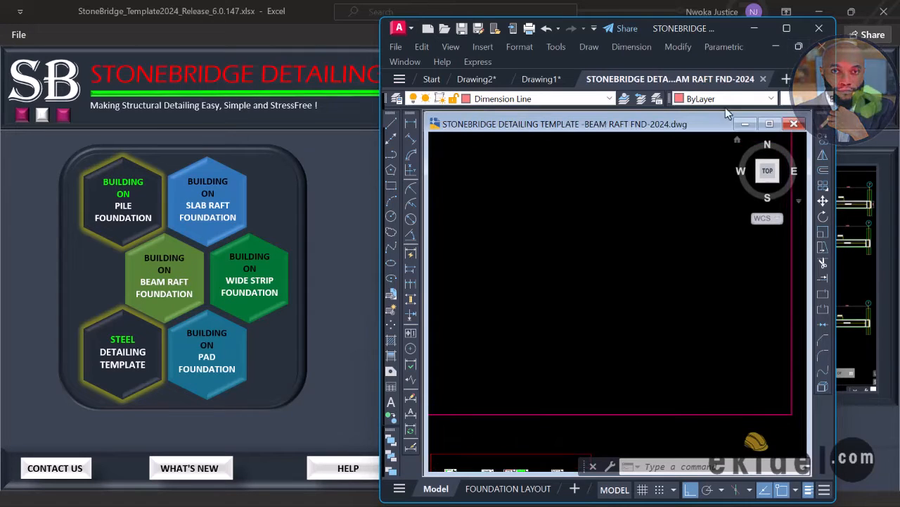
click(772, 125)
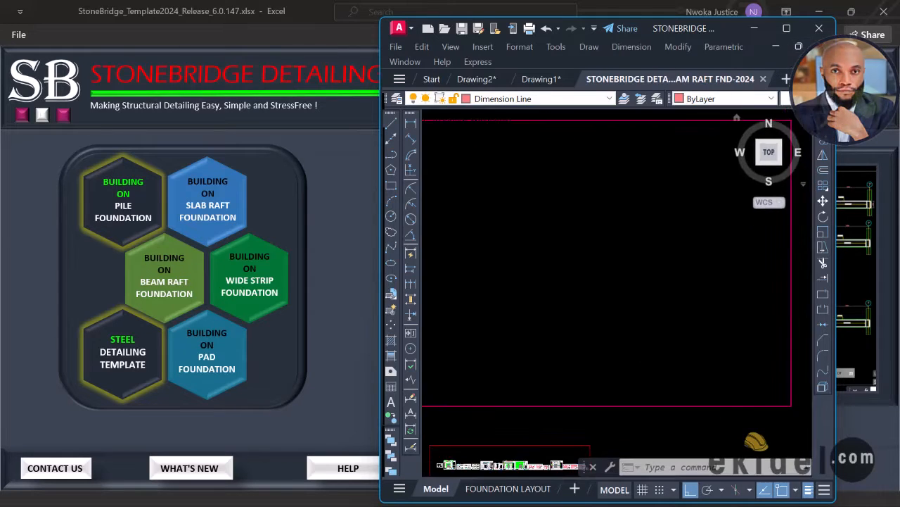
click(787, 29)
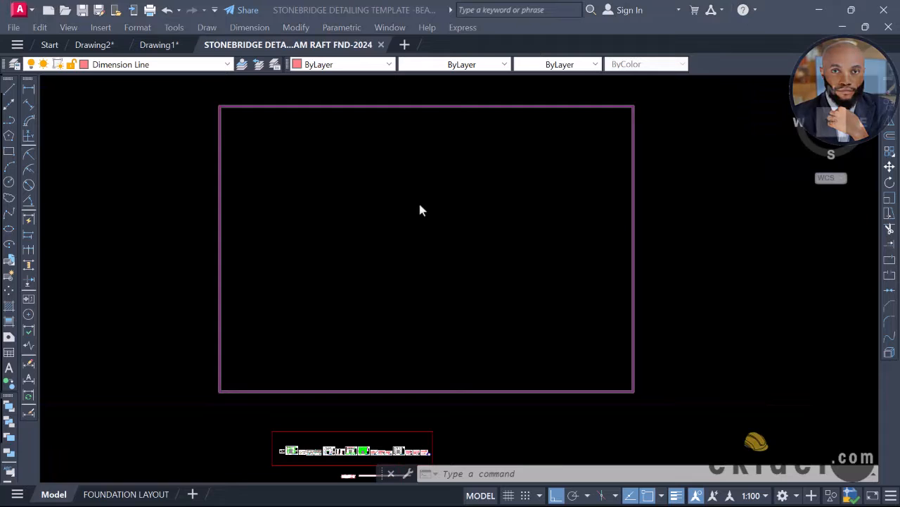
Look over the empty frame in the beam raft template, and return to the Drawing1 drawing
mouse_move(371, 193)
middle_down()
mouse_move(364, 171)
mouse_move(352, 275)
middle_up()
scroll(368, 185, down, 2)
scroll(345, 225, up, 2)
middle_drag(345, 225, 330, 166)
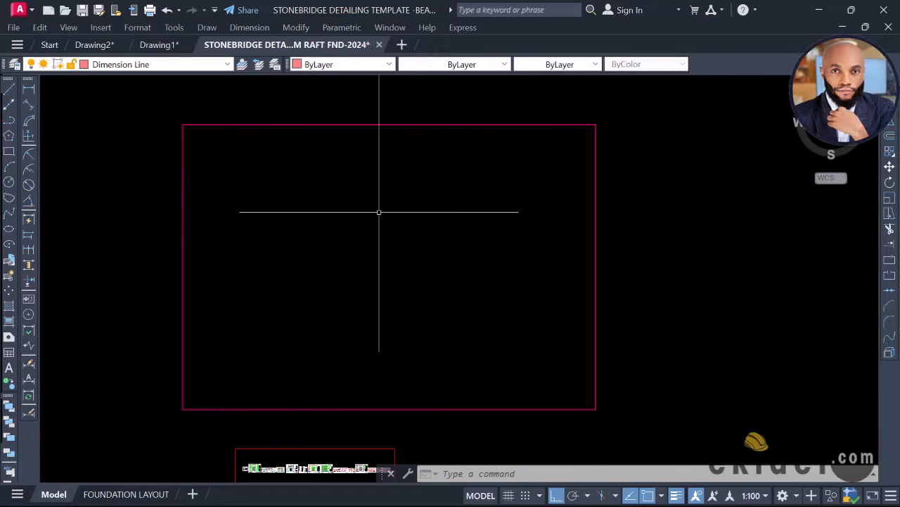
click(156, 45)
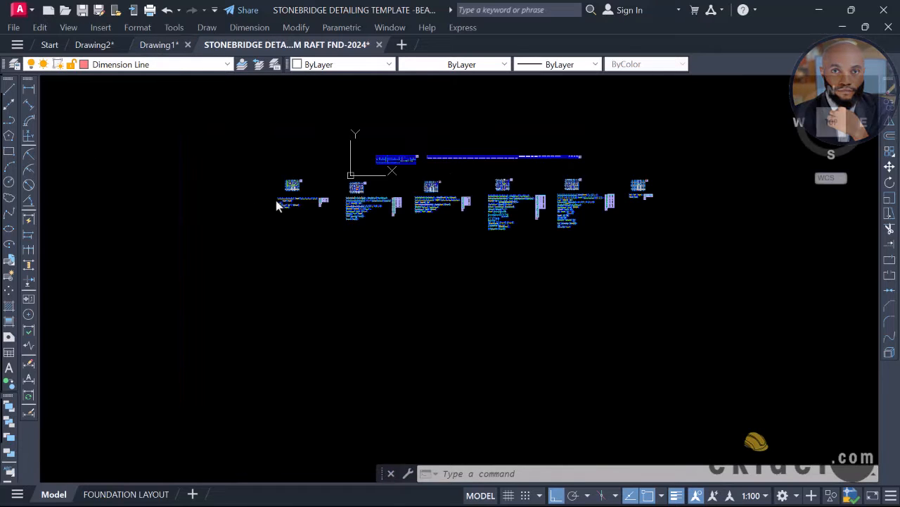
click(226, 113)
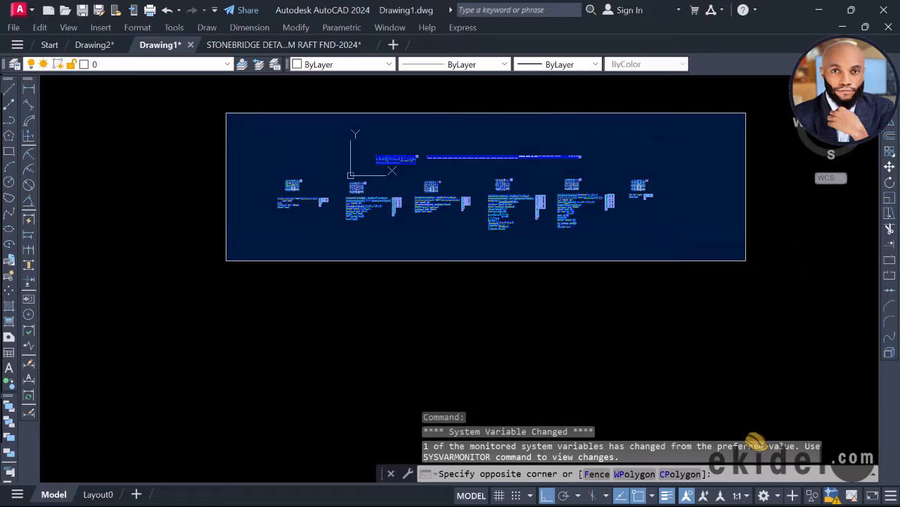
click(746, 260)
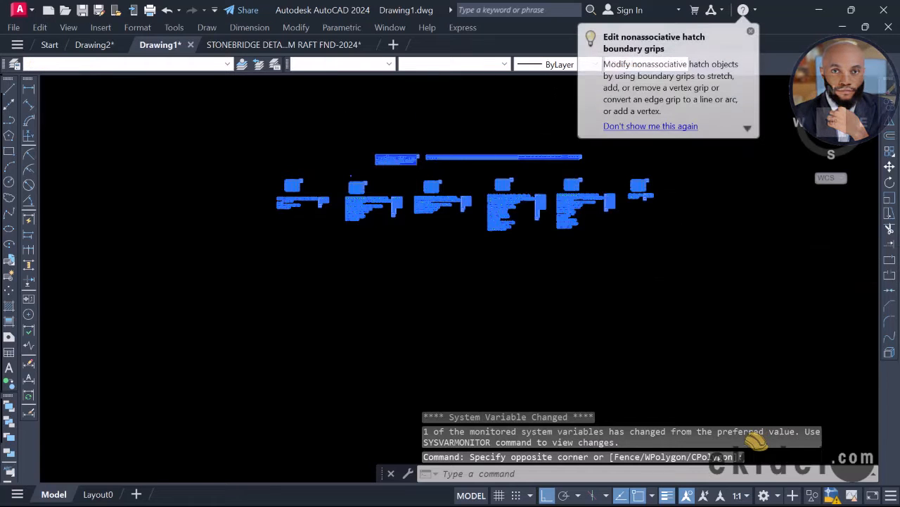
scroll(417, 133, up, 2)
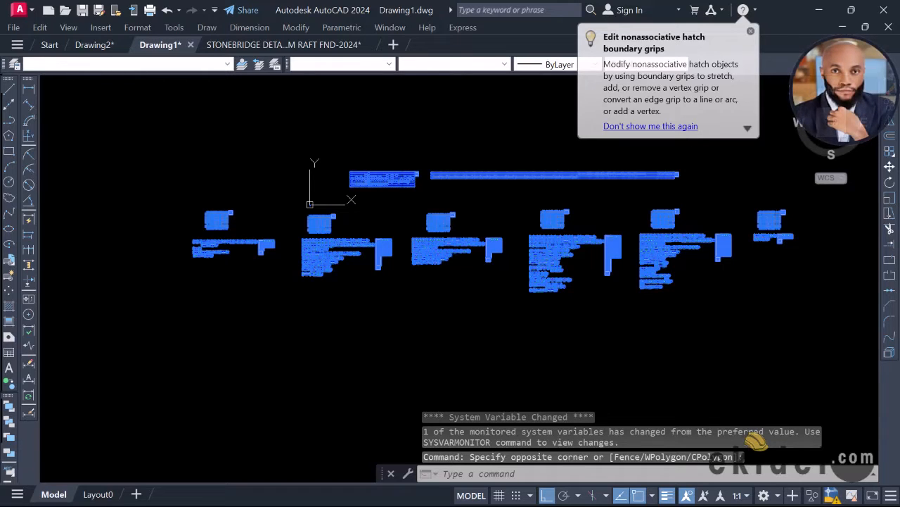
key(Escape)
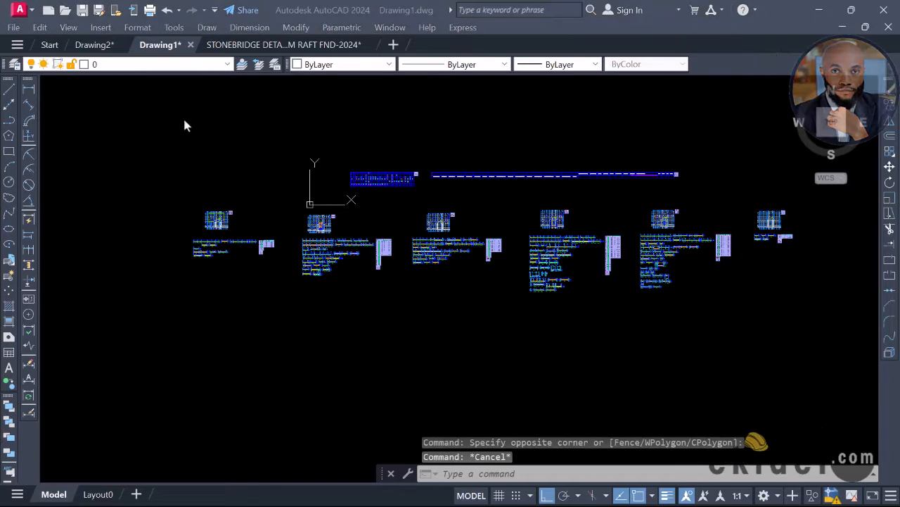
Select all the floor plans, beam details and schedules in Drawing1 and copy them to the clipboard
click(153, 111)
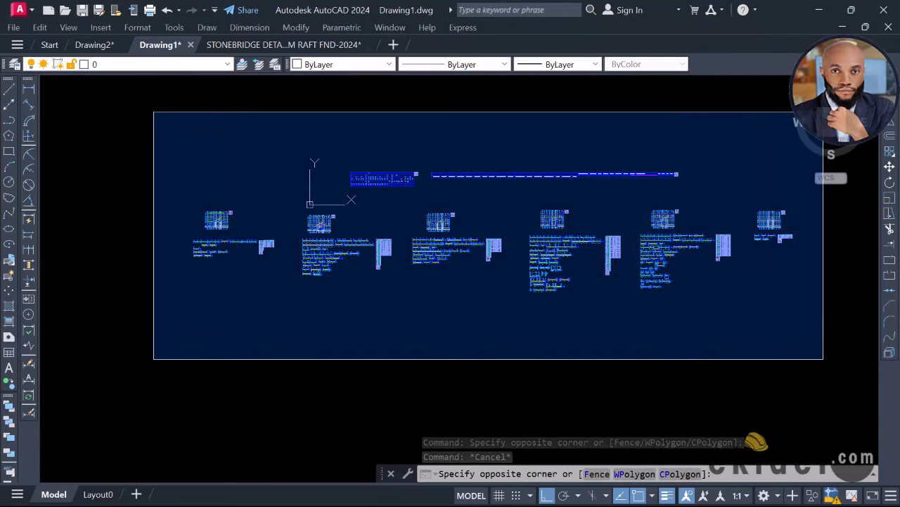
click(823, 359)
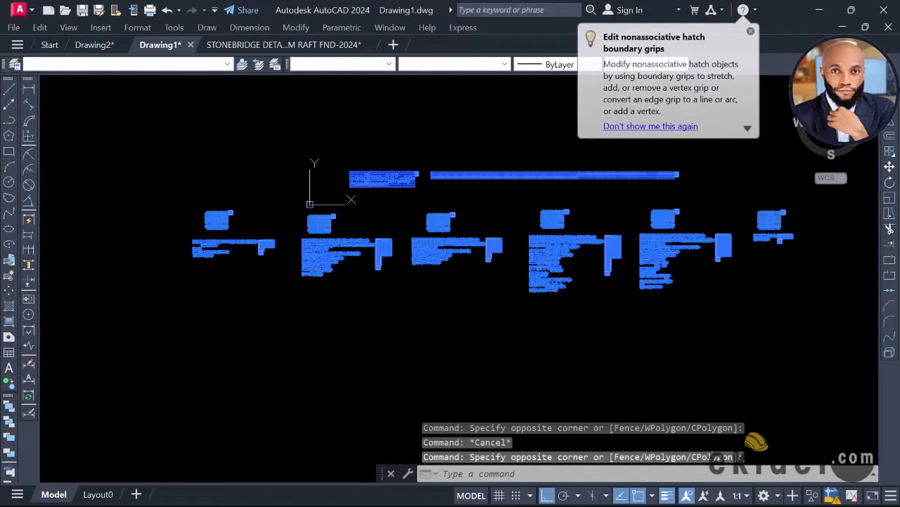
right_click(395, 106)
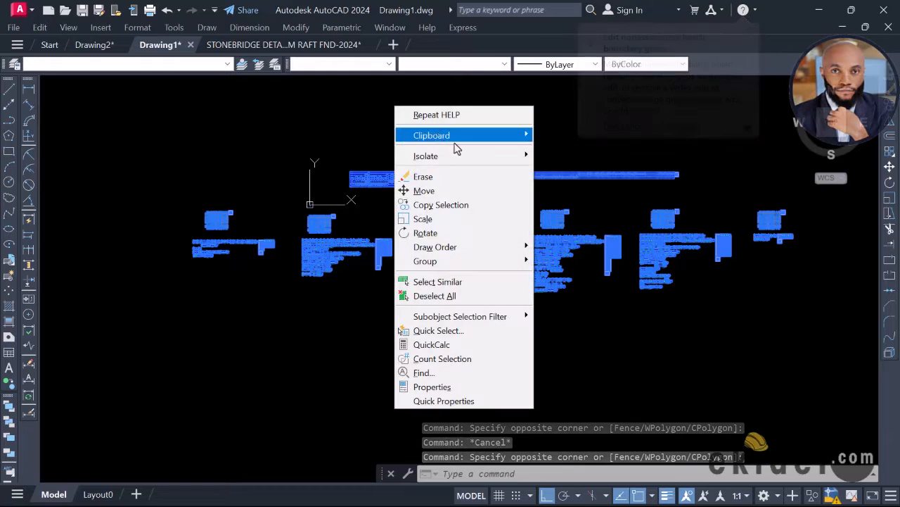
mouse_move(475, 141)
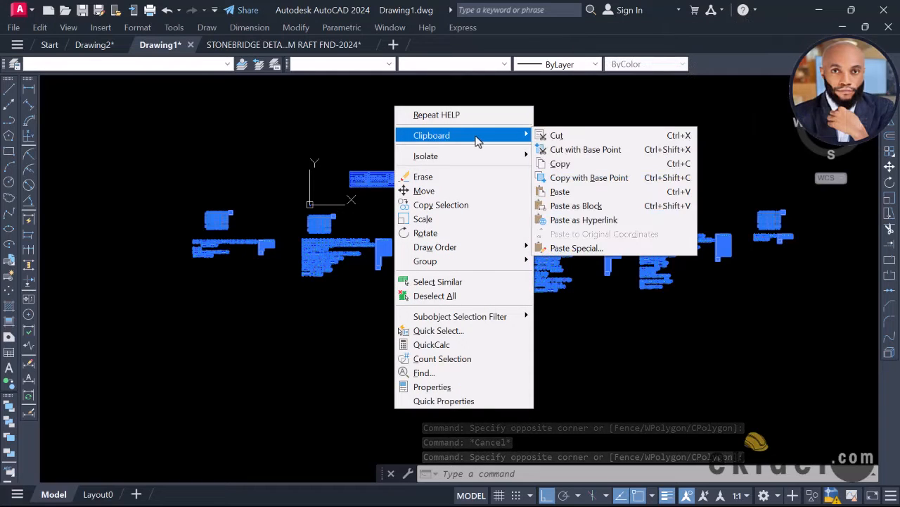
click(567, 164)
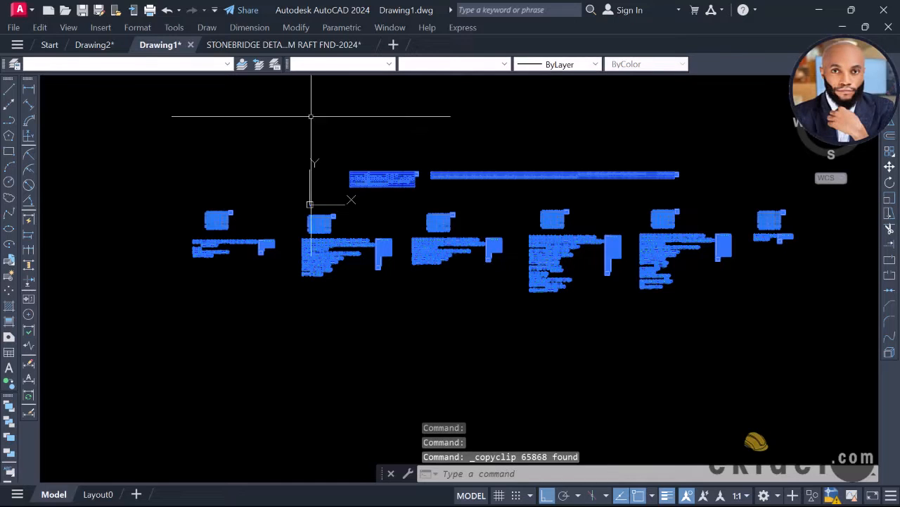
Paste the copied drawings inside the empty magenta frame of the StoneBridge beam raft template
click(288, 45)
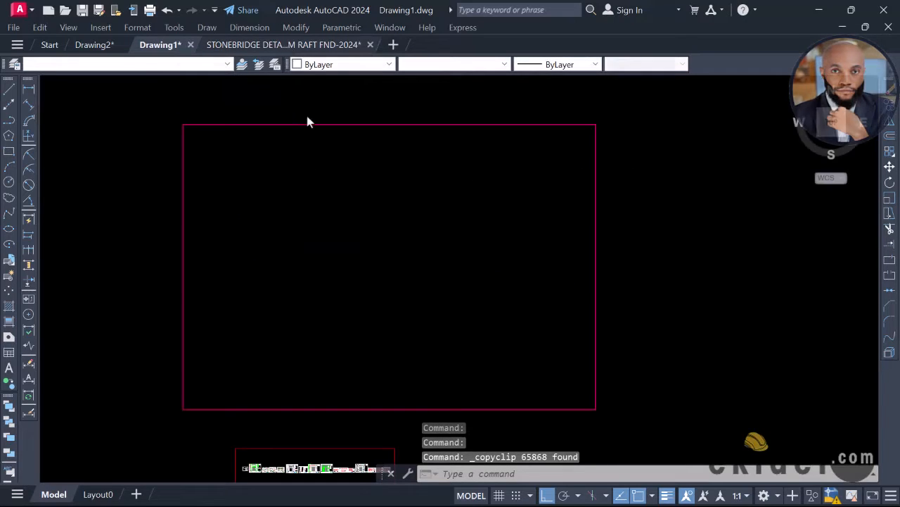
right_click(288, 175)
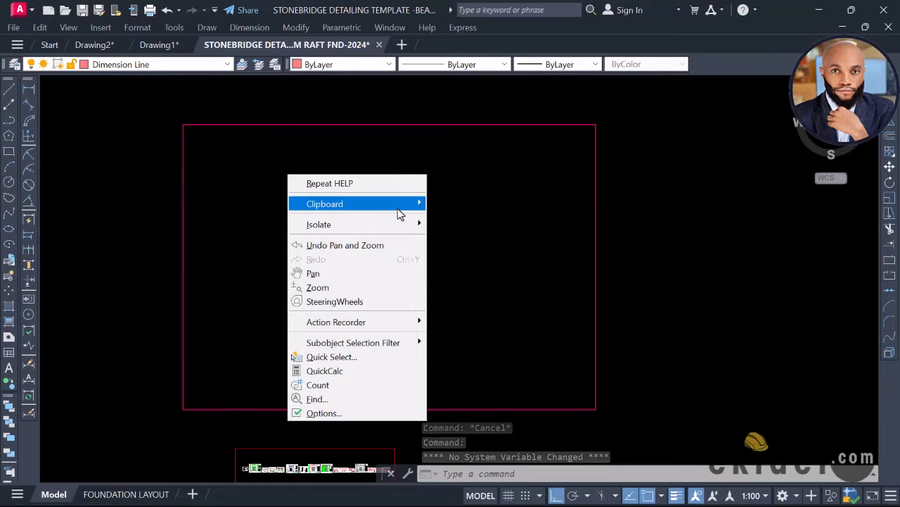
mouse_move(404, 204)
click(479, 264)
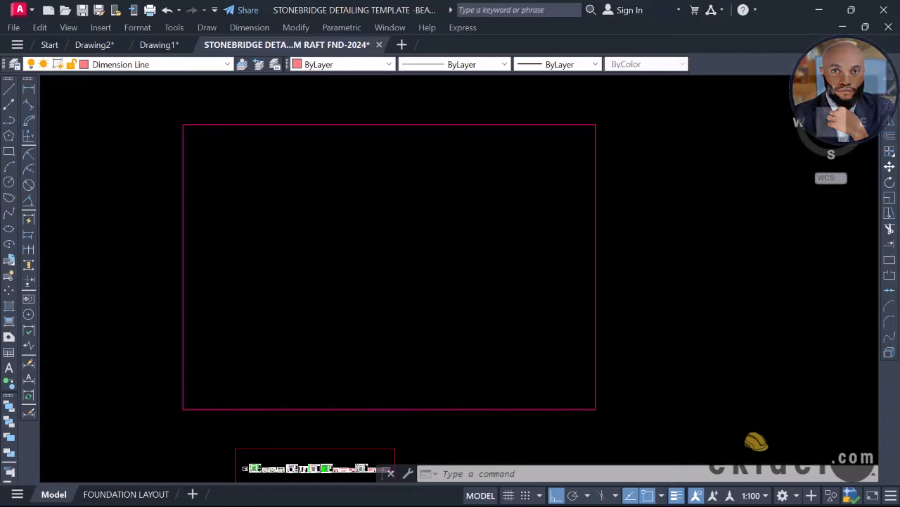
key(ctrl+v)
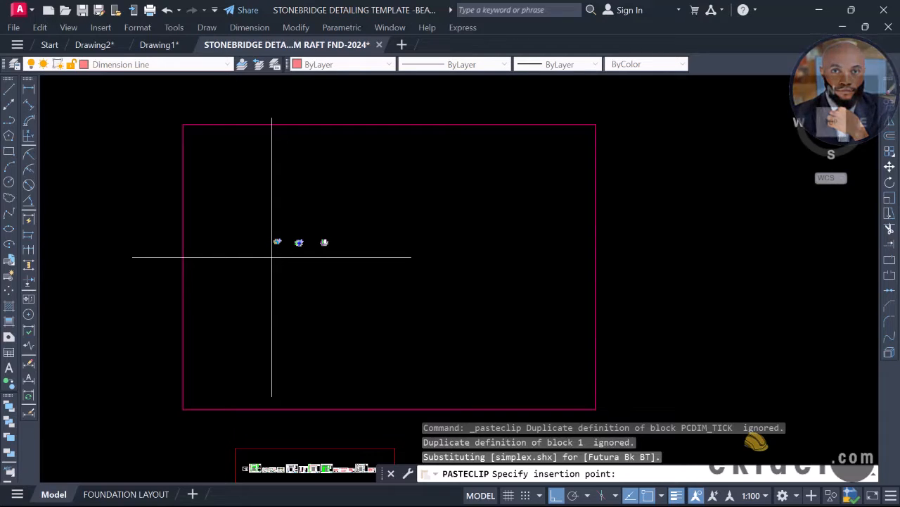
click(272, 256)
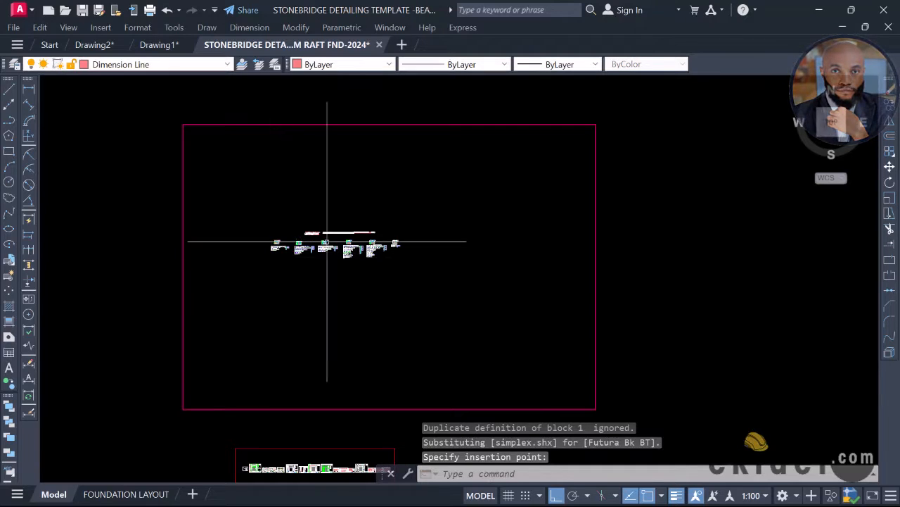
Select all dimensions similar to the C–E span dimension above beam 2B1 in the pasted beam details
scroll(298, 249, up, 4)
scroll(297, 250, up, 6)
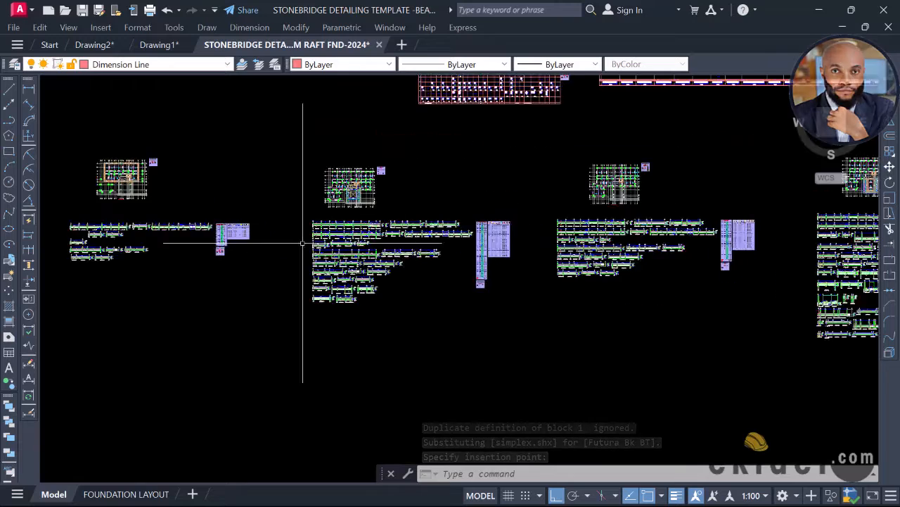
scroll(328, 217, up, 8)
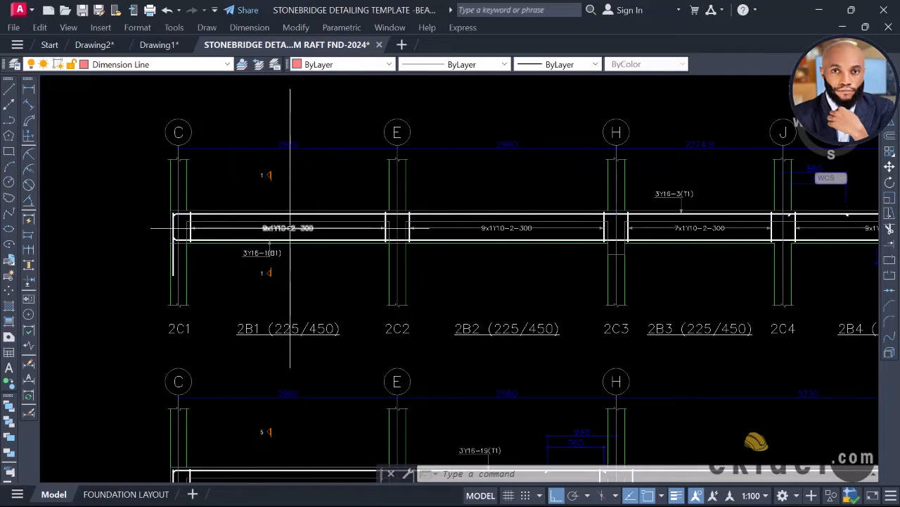
scroll(297, 227, down, 2)
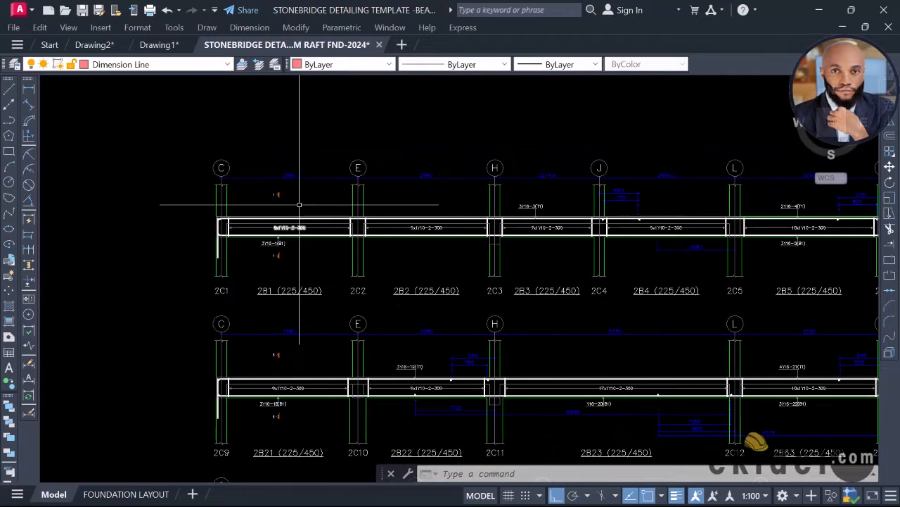
scroll(299, 209, up, 4)
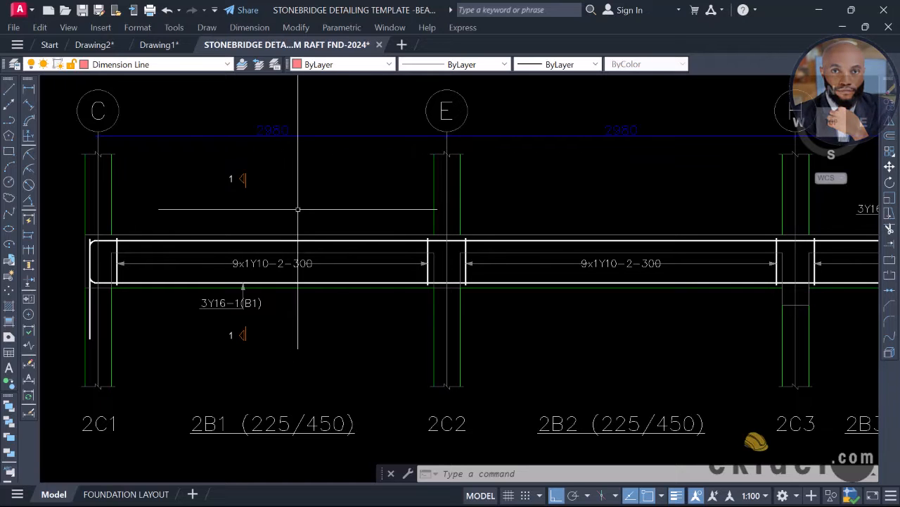
scroll(298, 204, down, 4)
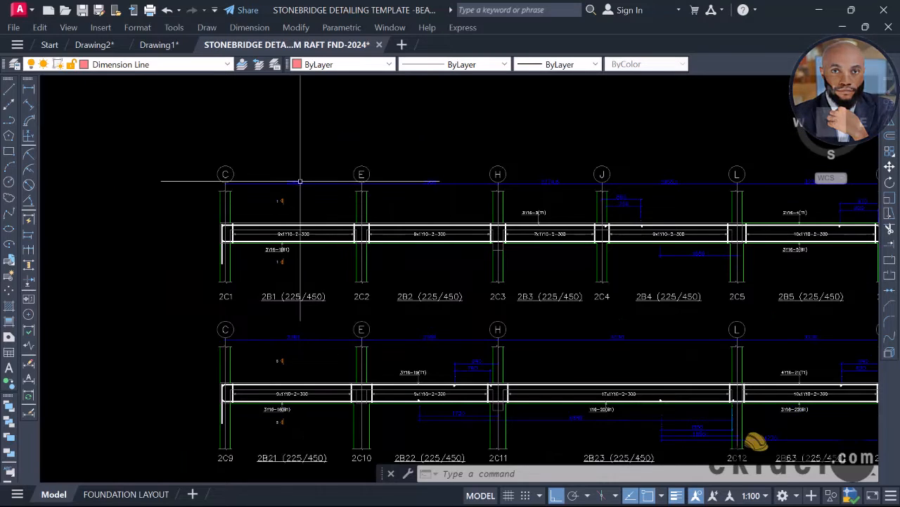
click(293, 182)
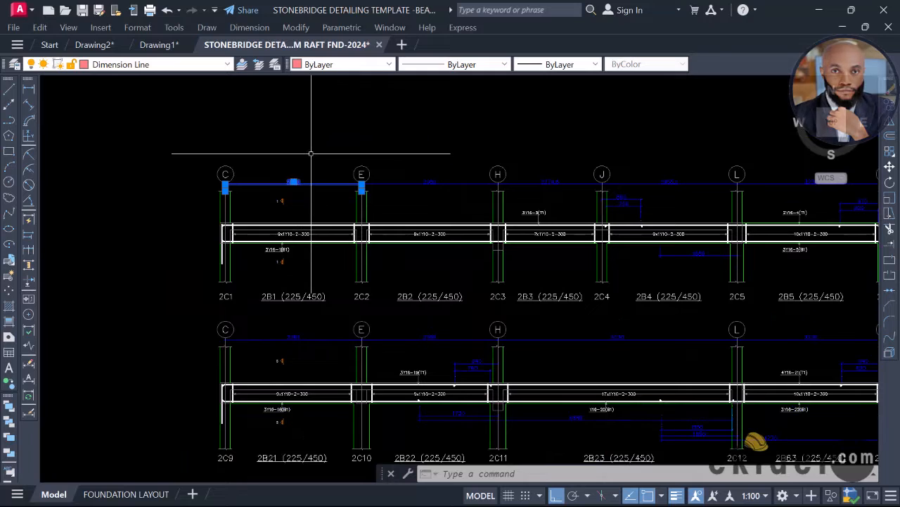
right_click(287, 121)
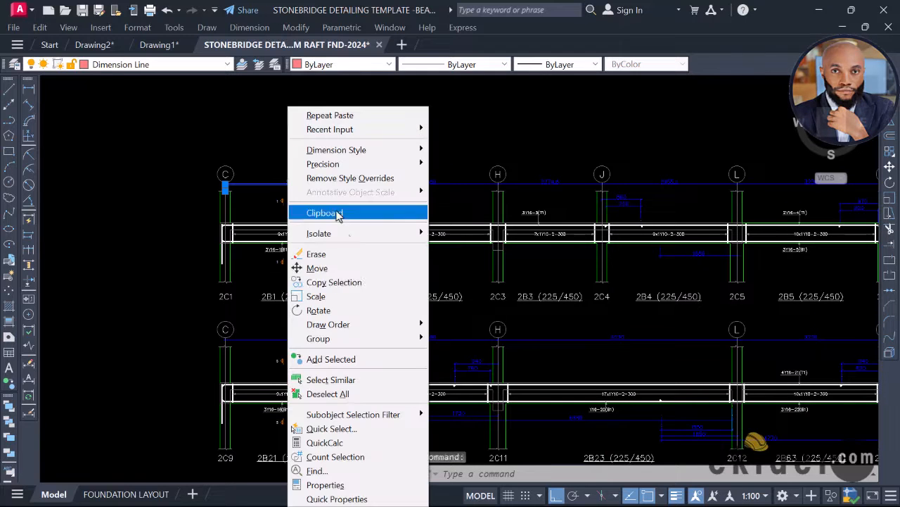
click(351, 381)
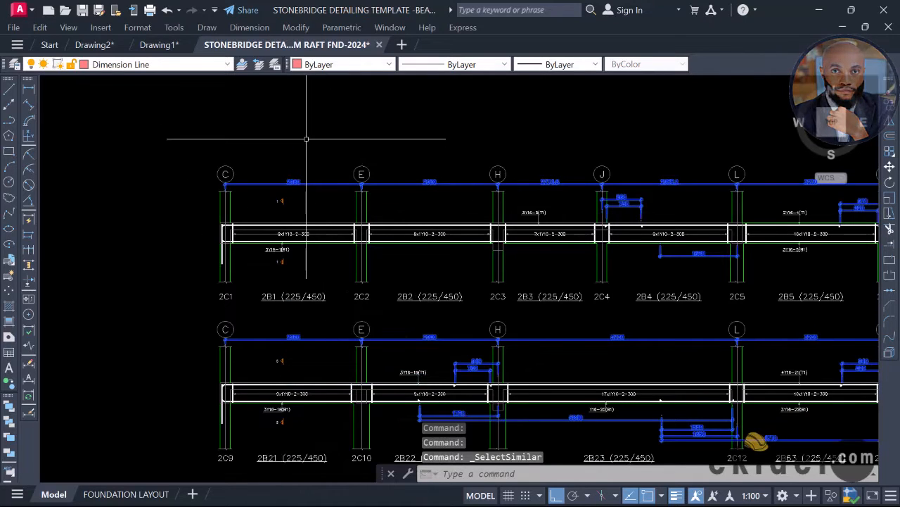
Set the dimension style of all selected rotated dimensions to STB DIM 50 and clear the selection
text(c)
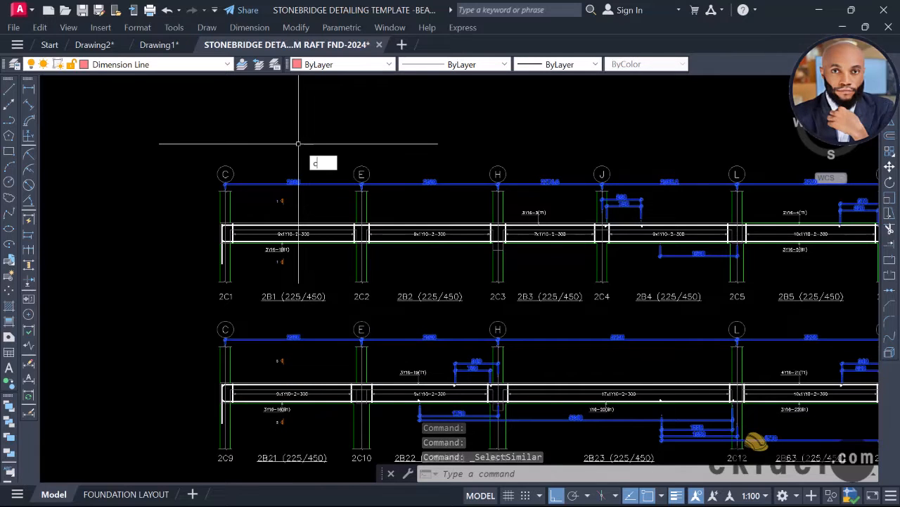
text(h)
key(Return)
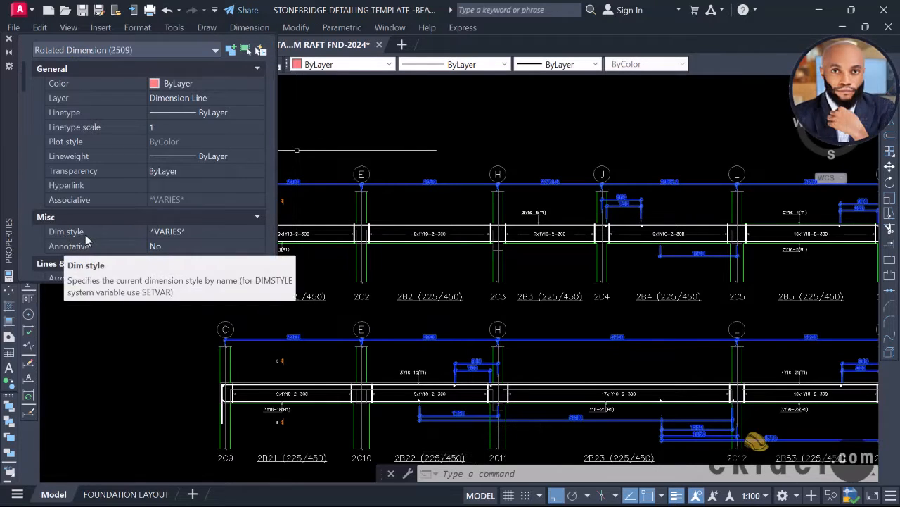
click(226, 235)
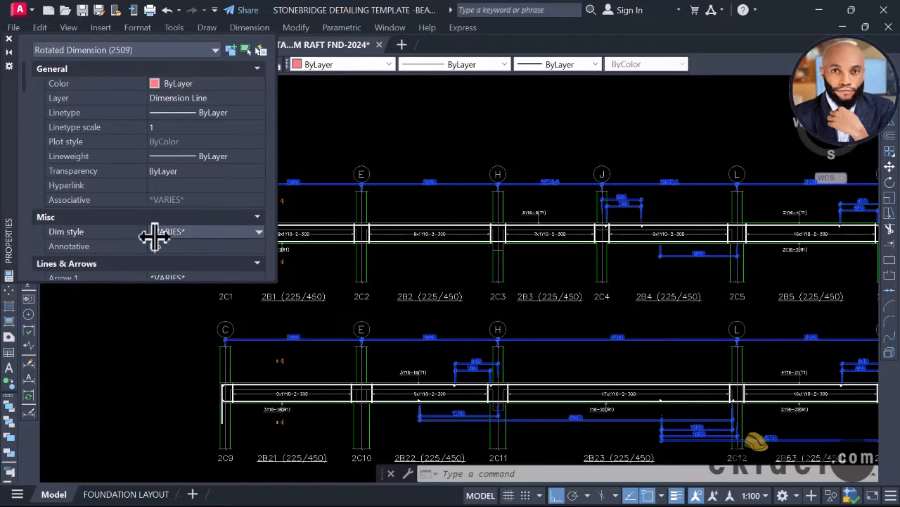
click(258, 233)
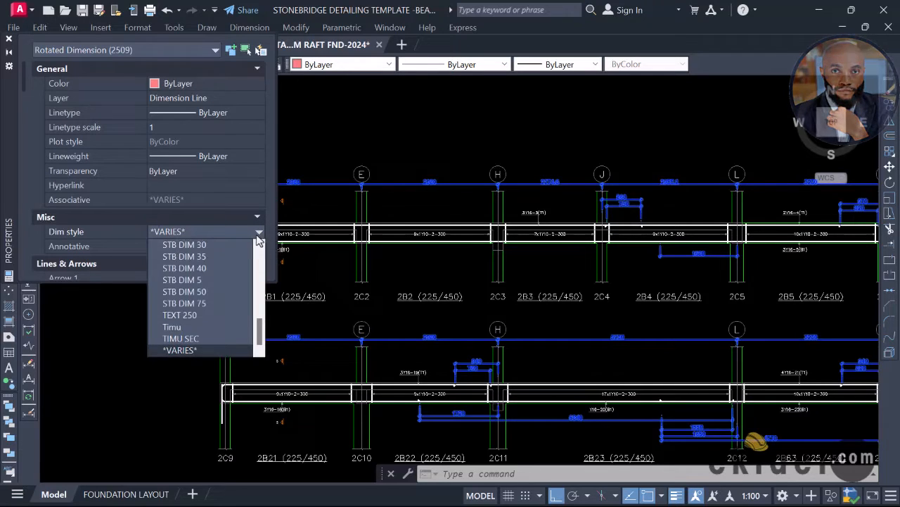
click(201, 293)
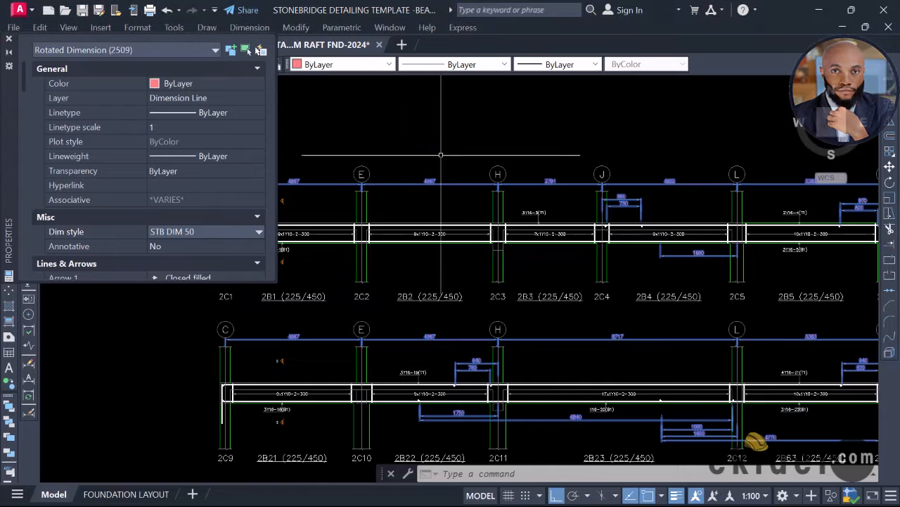
click(9, 39)
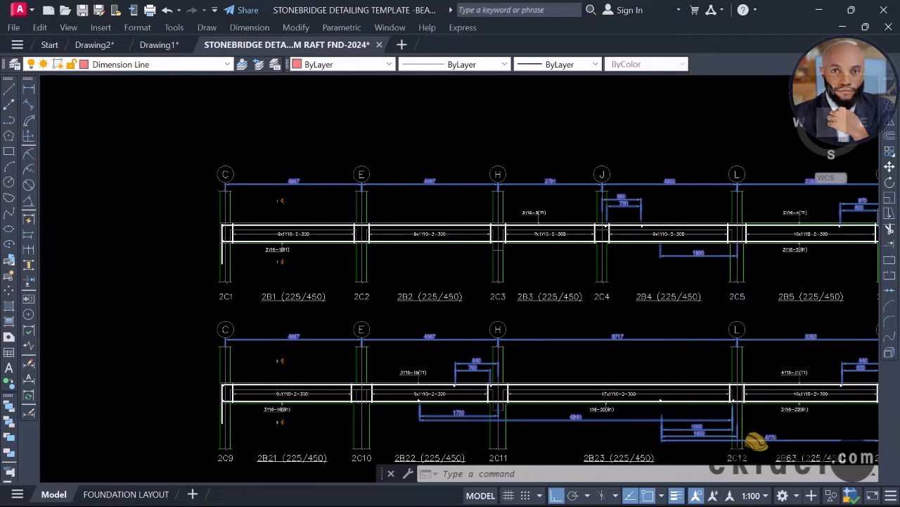
key(Escape)
Examine the restyled dimensions on the second-floor beam details, from beam 2B1 across the whole beam sheet
scroll(438, 166, up, 4)
scroll(445, 170, down, 8)
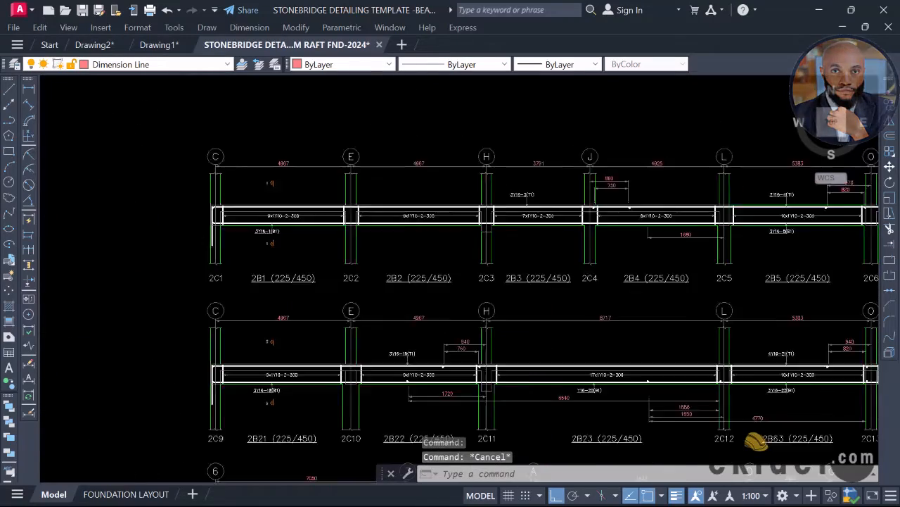
mouse_move(606, 217)
middle_down()
mouse_move(593, 218)
mouse_move(645, 339)
middle_up()
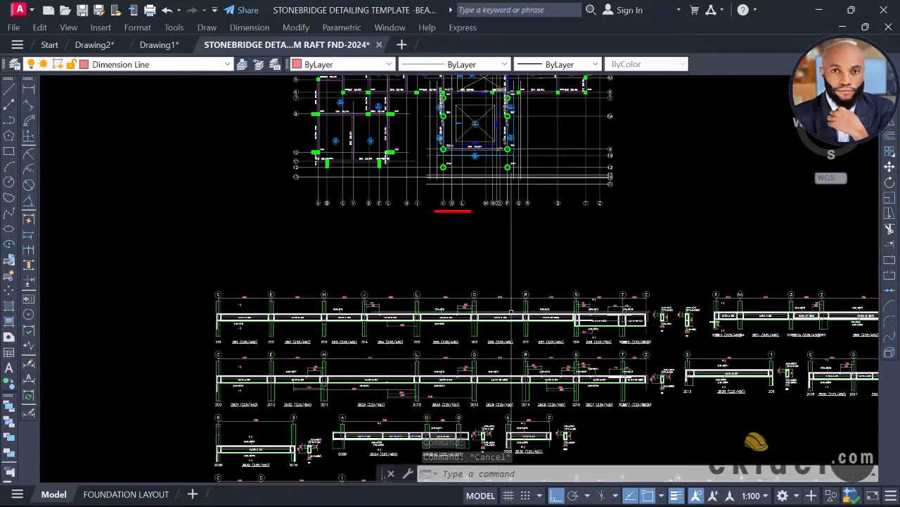
middle_drag(443, 311, 447, 217)
scroll(288, 254, up, 5)
middle_drag(164, 169, 224, 171)
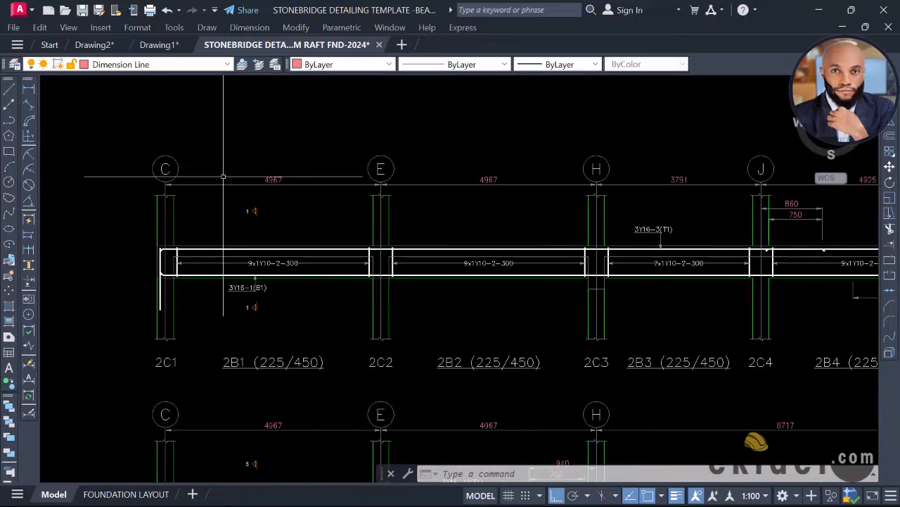
scroll(224, 171, up, 2)
scroll(500, 211, down, 7)
middle_drag(501, 216, 273, 197)
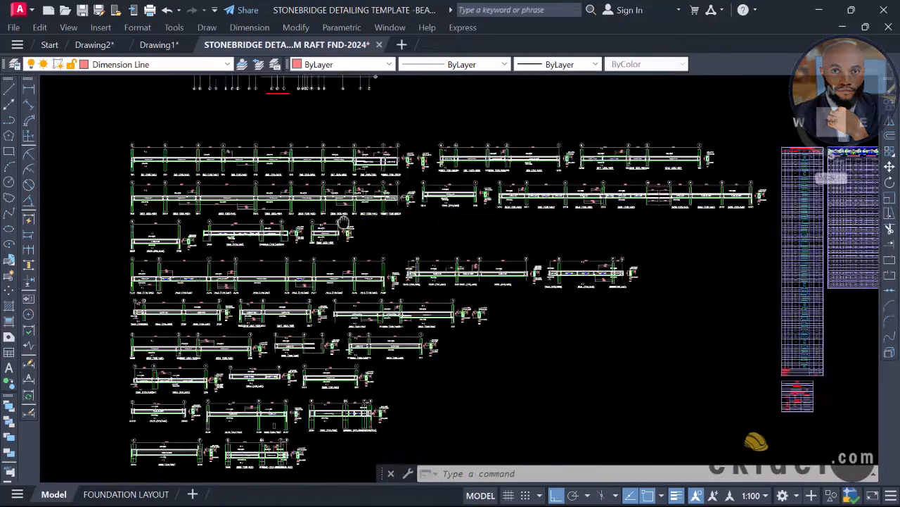
Check the restyled dimensions on the neighbouring beam details starting at beam 3B1
scroll(413, 211, down, 2)
middle_drag(672, 211, 344, 196)
scroll(586, 145, up, 6)
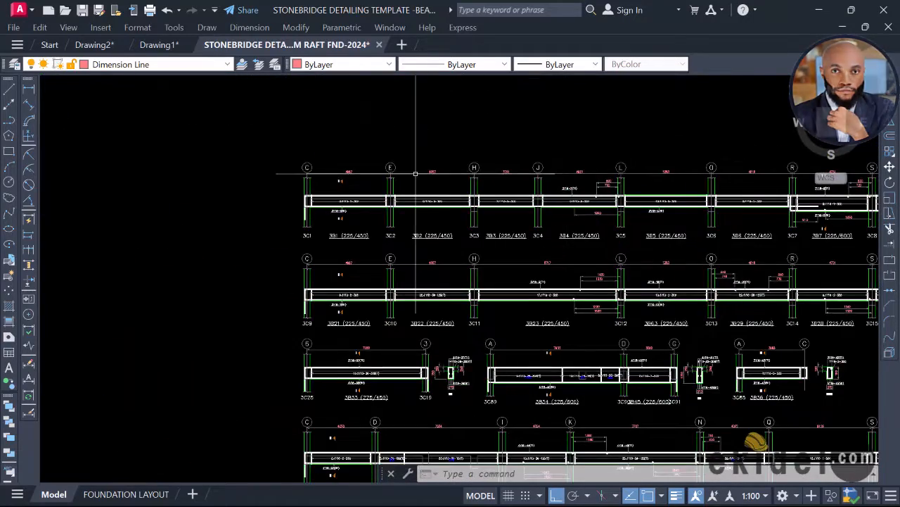
scroll(418, 173, up, 2)
scroll(319, 163, up, 4)
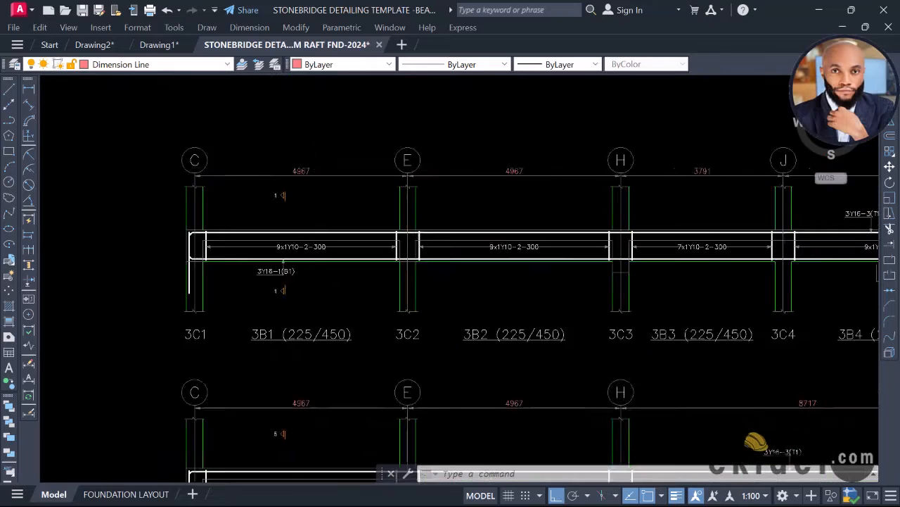
scroll(344, 153, down, 4)
Compare the restyled dimensions on the 1B-series beam details with those on the 2B-series beams
scroll(491, 205, down, 14)
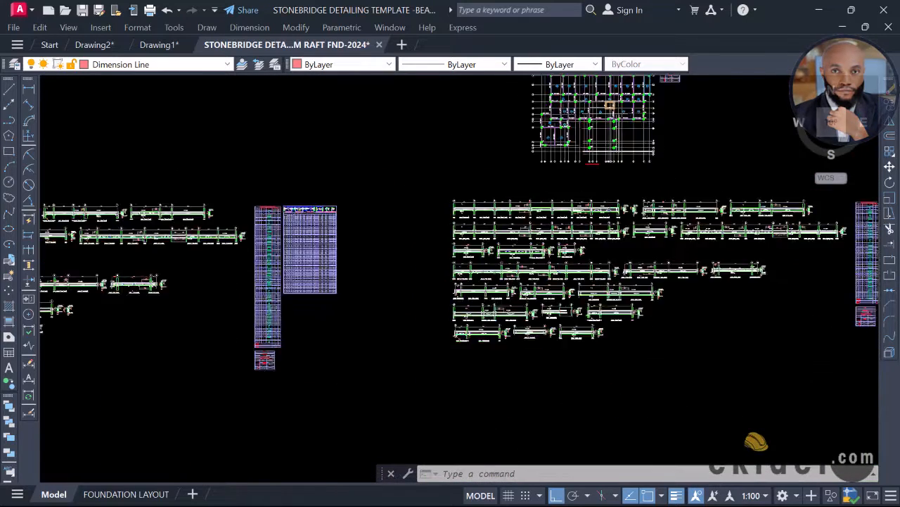
middle_drag(321, 209, 428, 203)
scroll(307, 203, up, 6)
scroll(308, 203, up, 9)
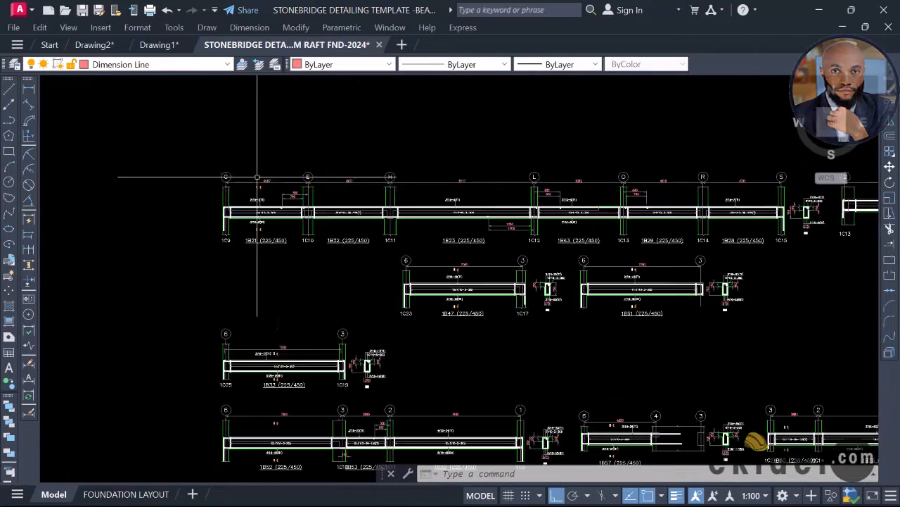
scroll(294, 193, down, 12)
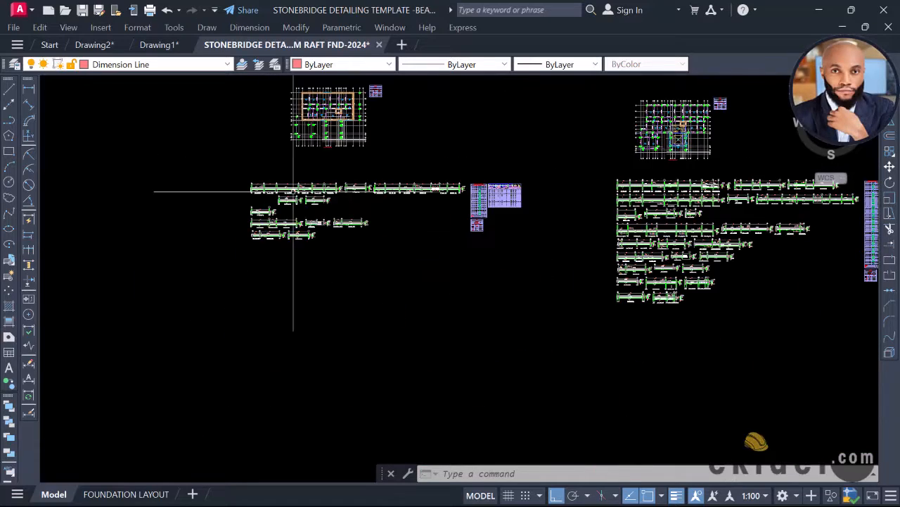
mouse_move(620, 204)
middle_down()
mouse_move(437, 209)
mouse_move(494, 195)
middle_up()
scroll(426, 190, up, 4)
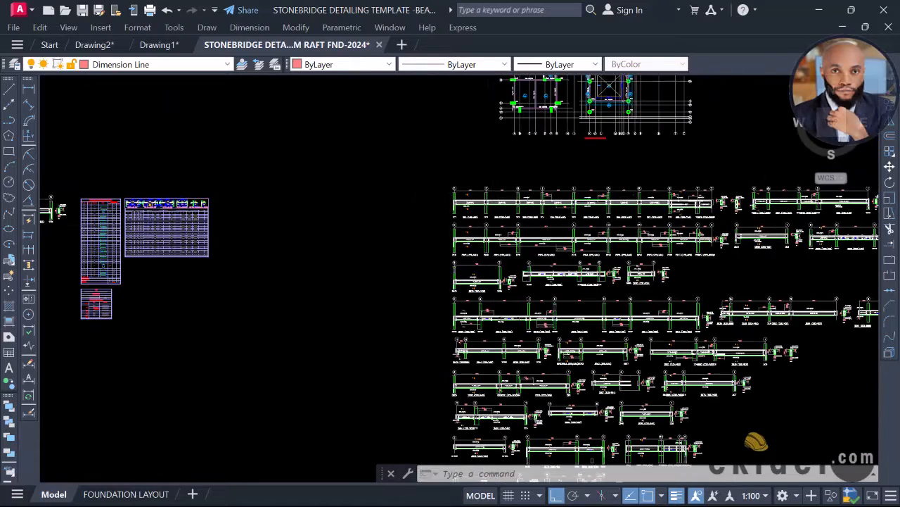
scroll(494, 196, up, 2)
scroll(484, 188, up, 8)
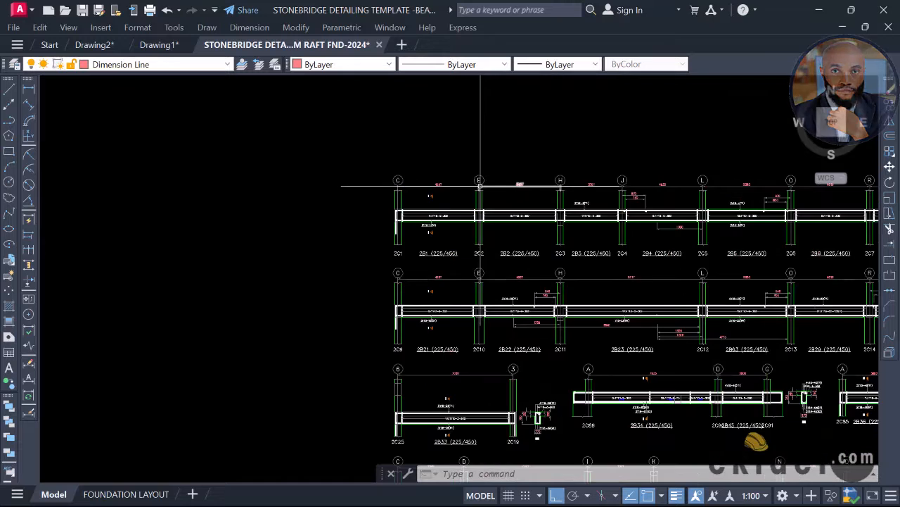
Compare the restyled beam 2B1 detail in the template with the original beam 2B1 detail in Drawing1
scroll(403, 185, down, 4)
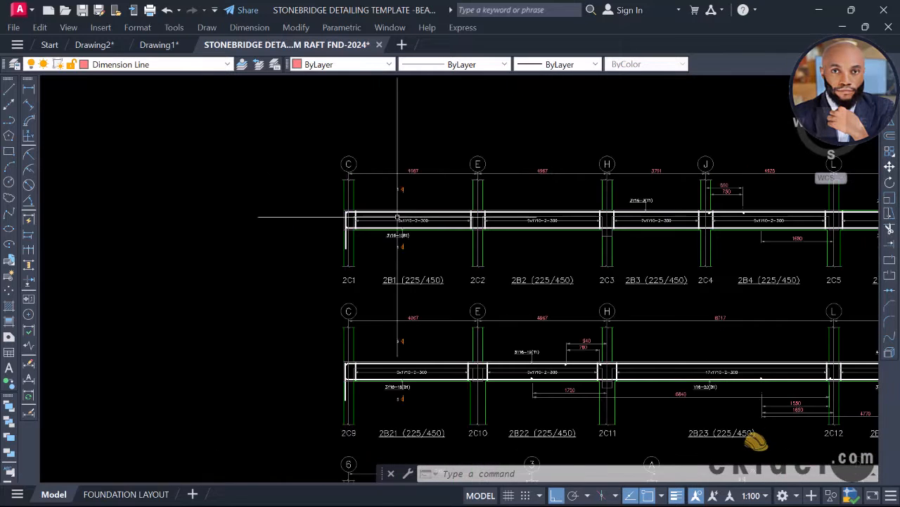
scroll(341, 282, up, 4)
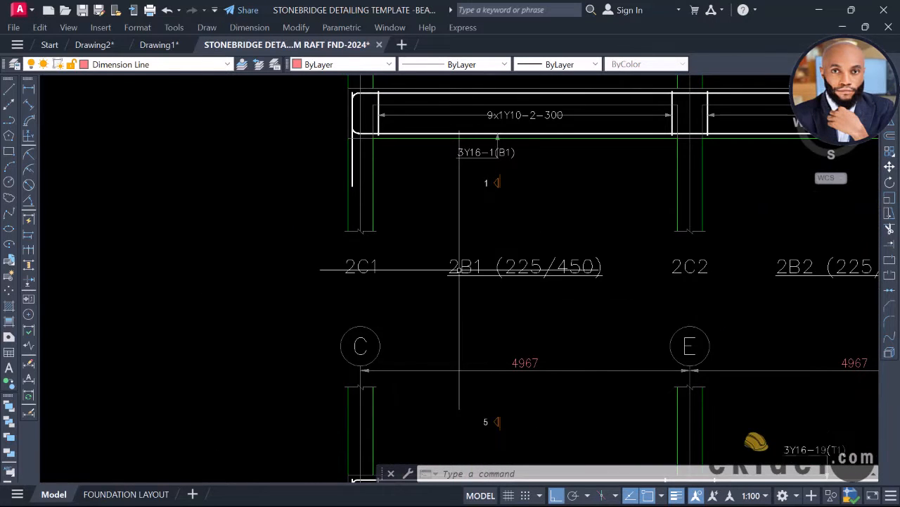
mouse_move(459, 267)
middle_down()
mouse_move(482, 316)
mouse_move(450, 325)
middle_up()
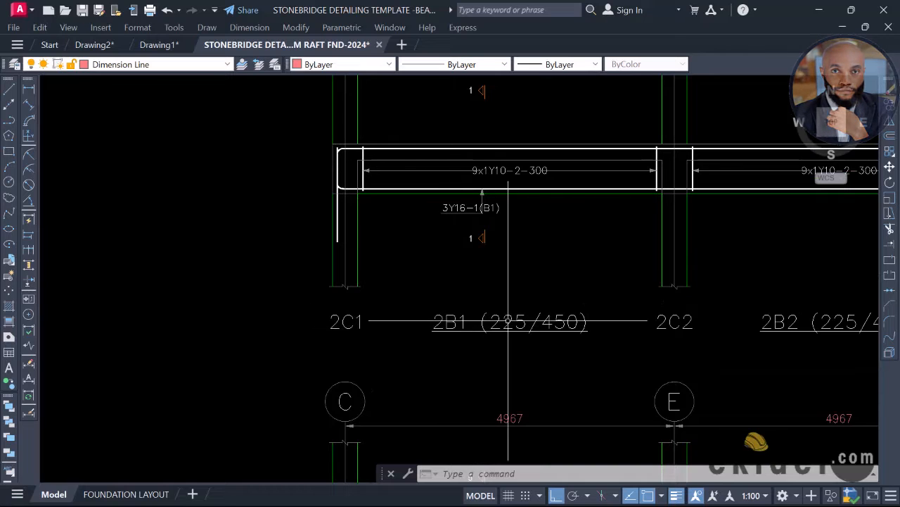
middle_drag(507, 322, 510, 347)
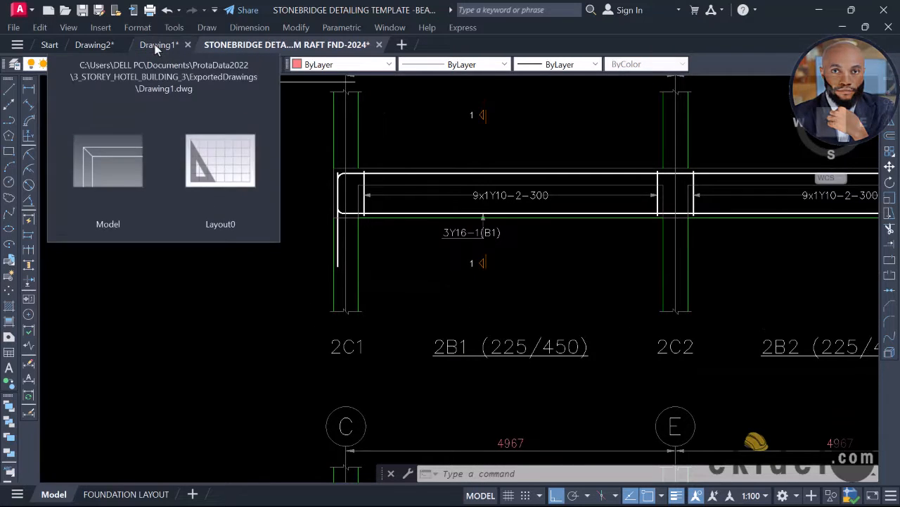
click(156, 47)
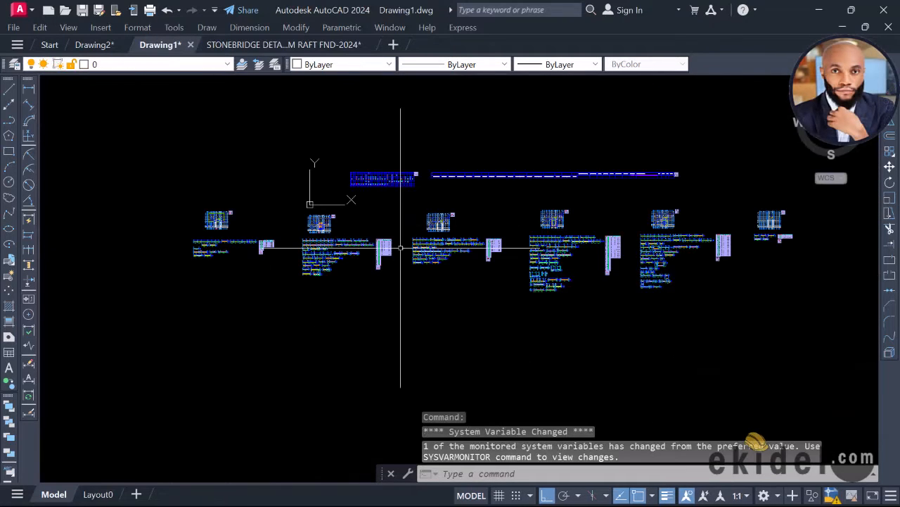
scroll(248, 136, up, 8)
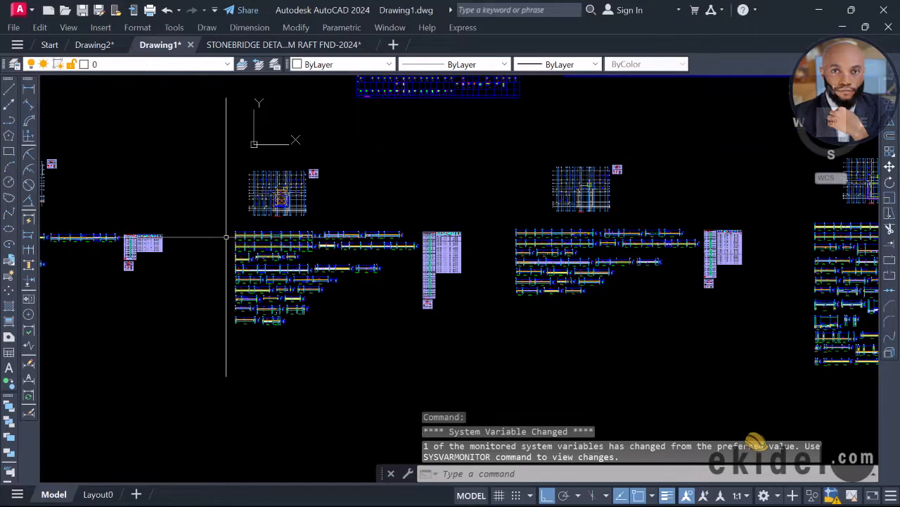
scroll(278, 238, up, 4)
middle_drag(280, 241, 306, 375)
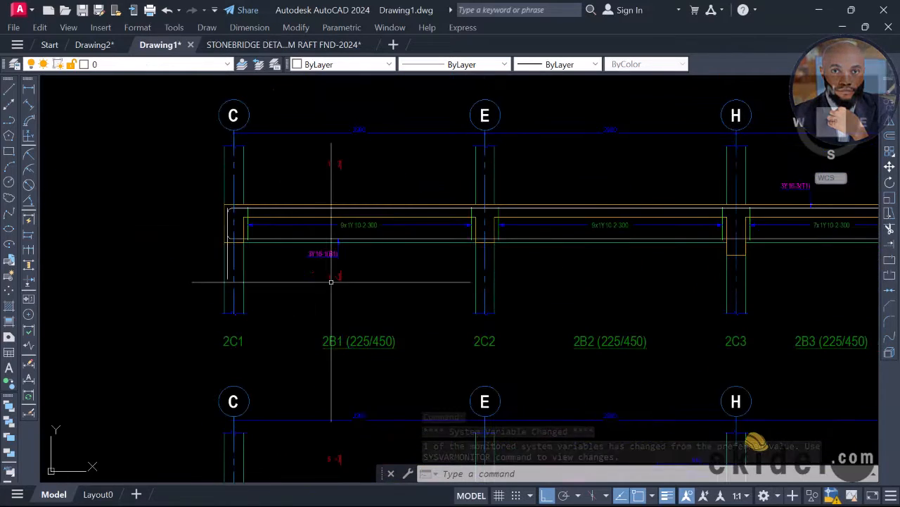
middle_drag(335, 253, 334, 274)
middle_drag(340, 234, 331, 251)
scroll(308, 189, up, 2)
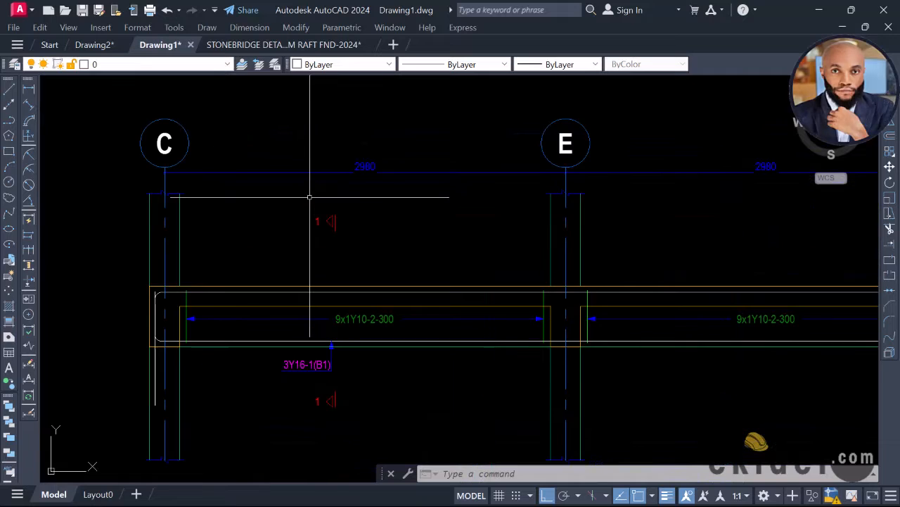
scroll(336, 199, down, 2)
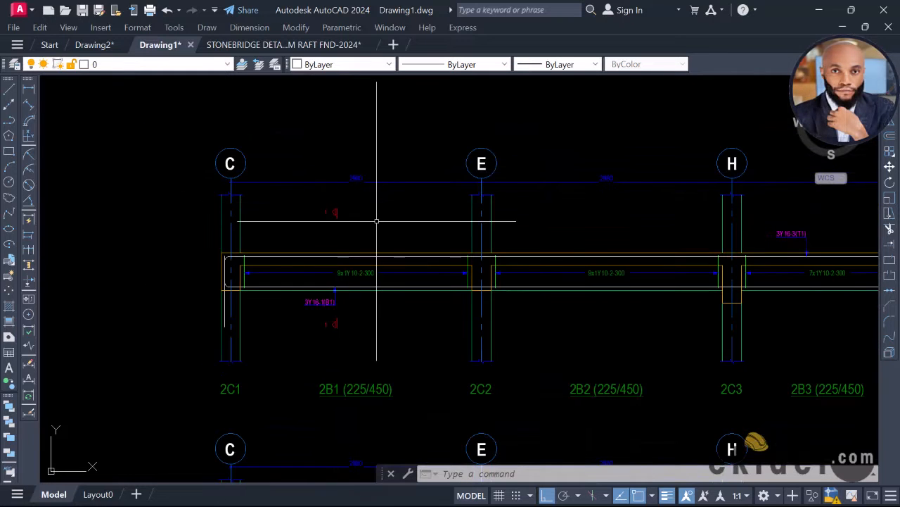
Check beam 2B1 in the template again against Drawing1, examining its reinforcement, labels and linework up to the support at grid C
click(301, 44)
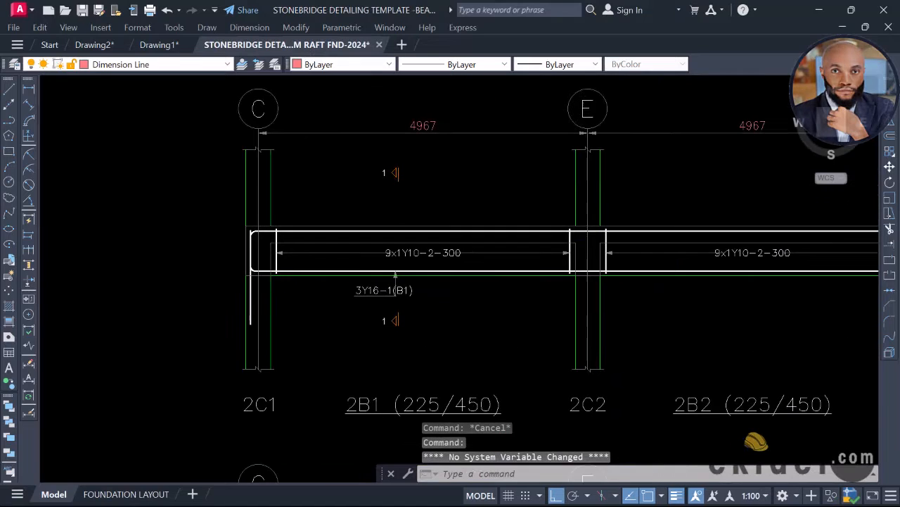
scroll(358, 181, down, 2)
middle_drag(358, 215, 352, 197)
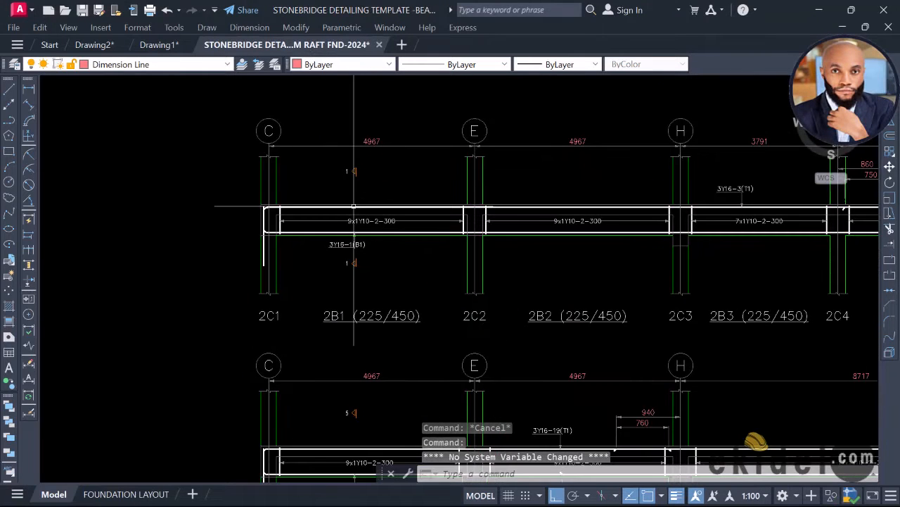
scroll(351, 197, down, 2)
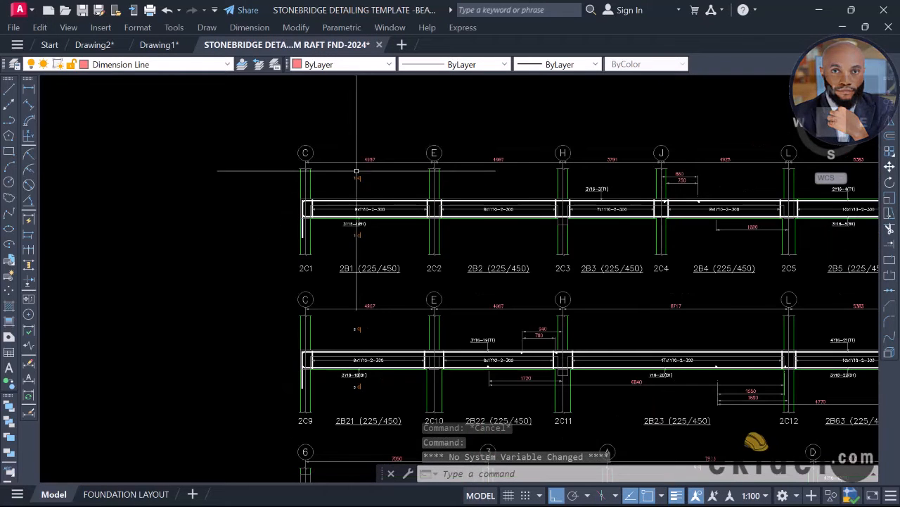
click(159, 44)
scroll(327, 239, up, 2)
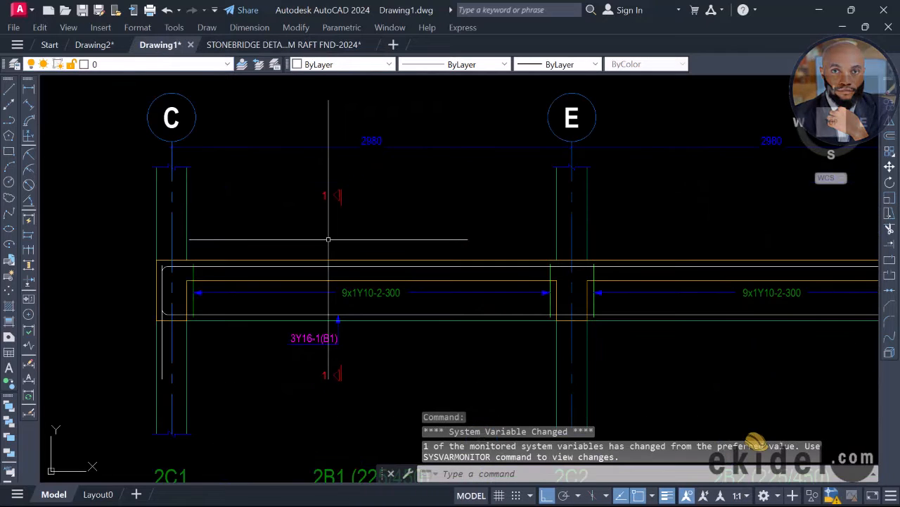
scroll(358, 164, down, 5)
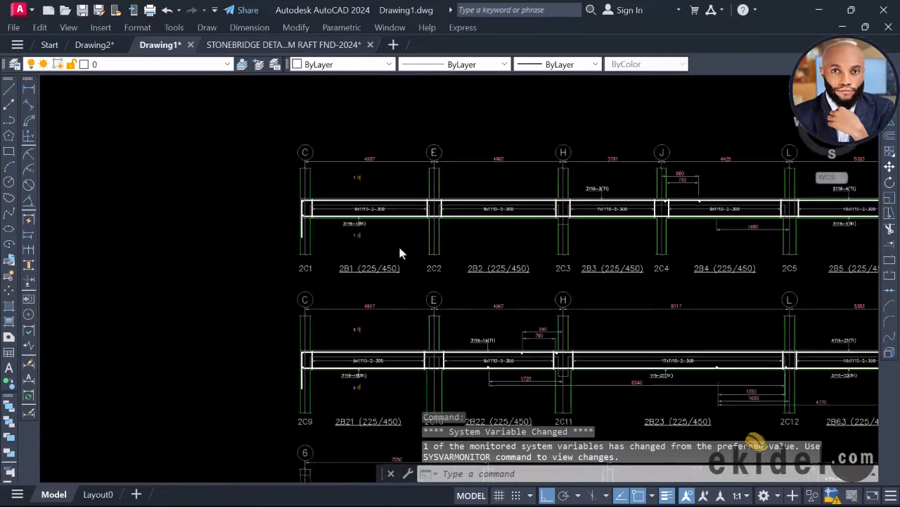
key(ctrl+Tab)
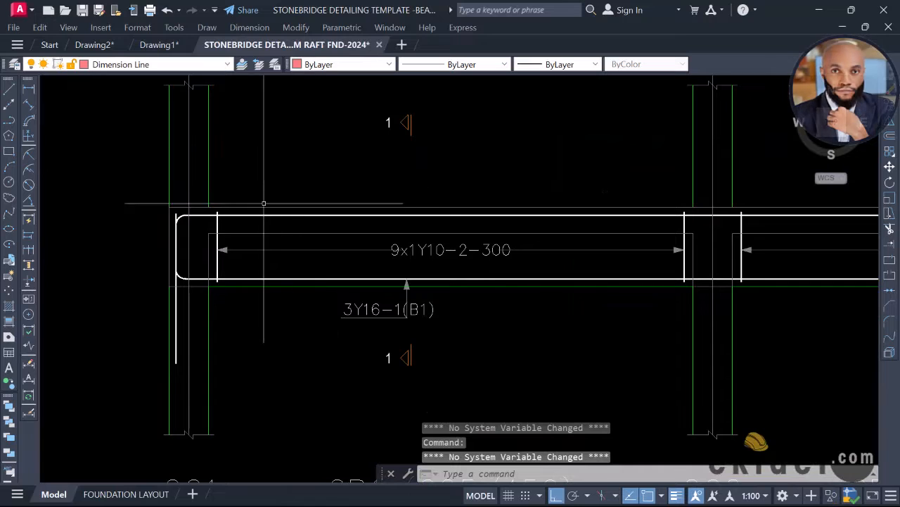
middle_drag(264, 203, 306, 221)
scroll(280, 227, up, 2)
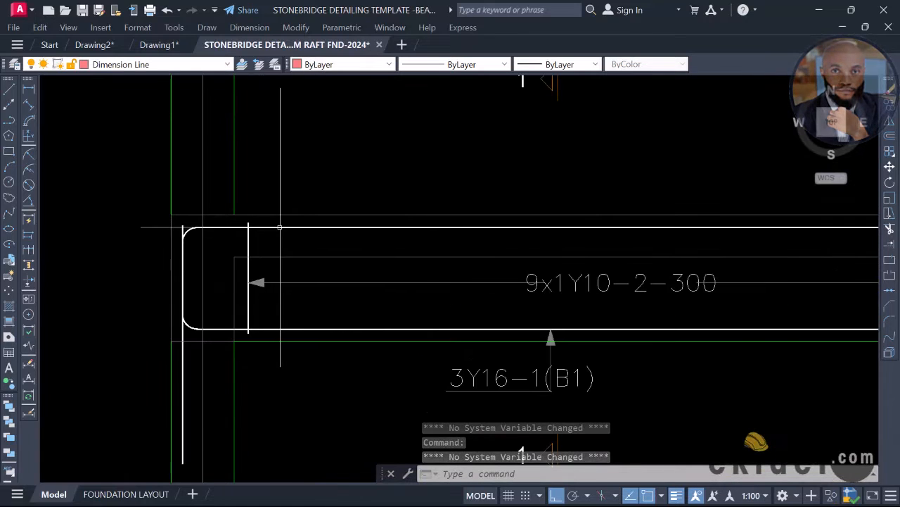
scroll(280, 228, down, 5)
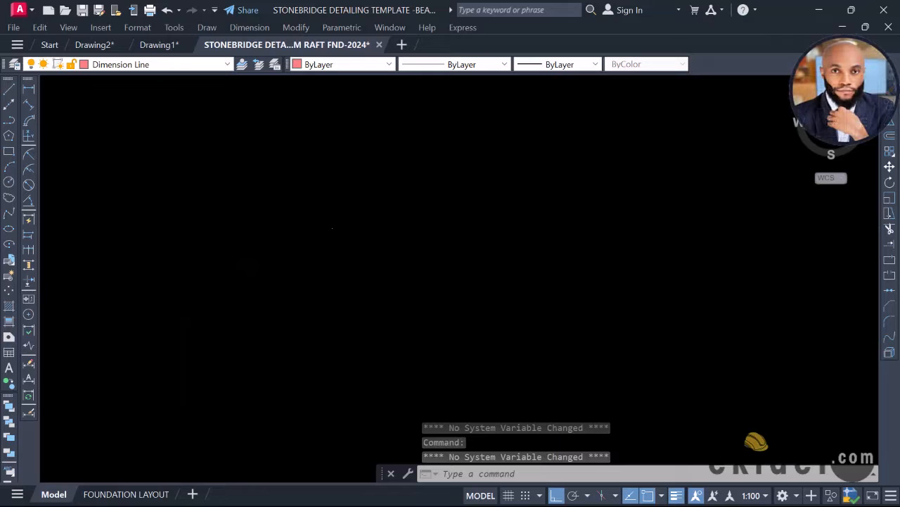
scroll(394, 197, up, 7)
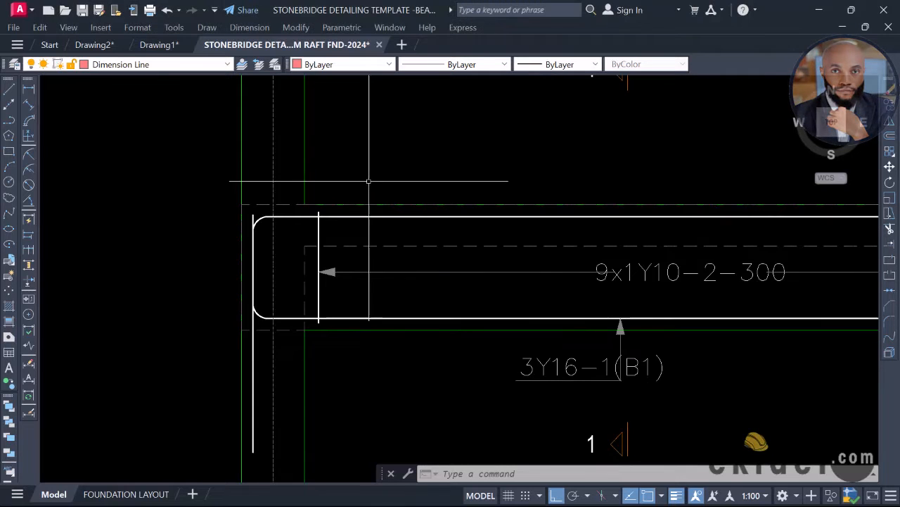
middle_drag(350, 188, 354, 223)
scroll(297, 241, down, 5)
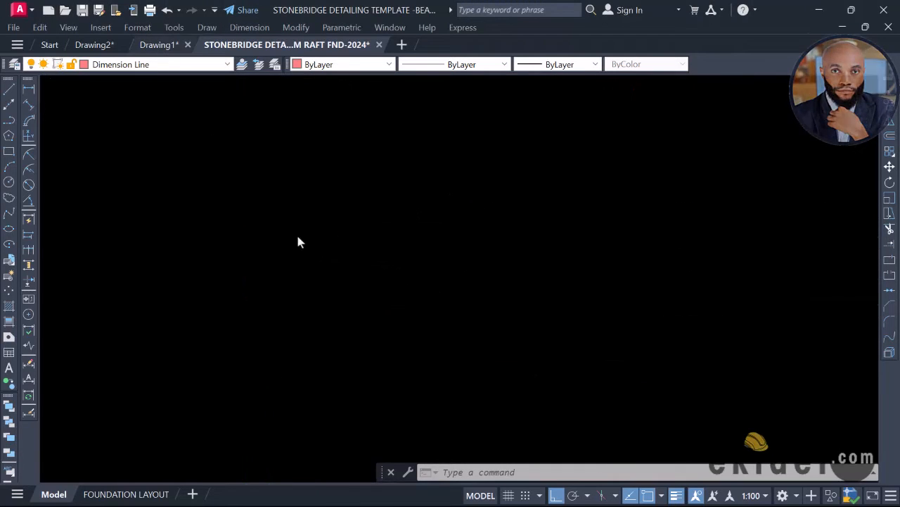
Copy the beam 2B36 (225/450) detail together with its section 10-10 from Drawing1 to the clipboard
key(ctrl+Tab)
scroll(408, 215, down, 6)
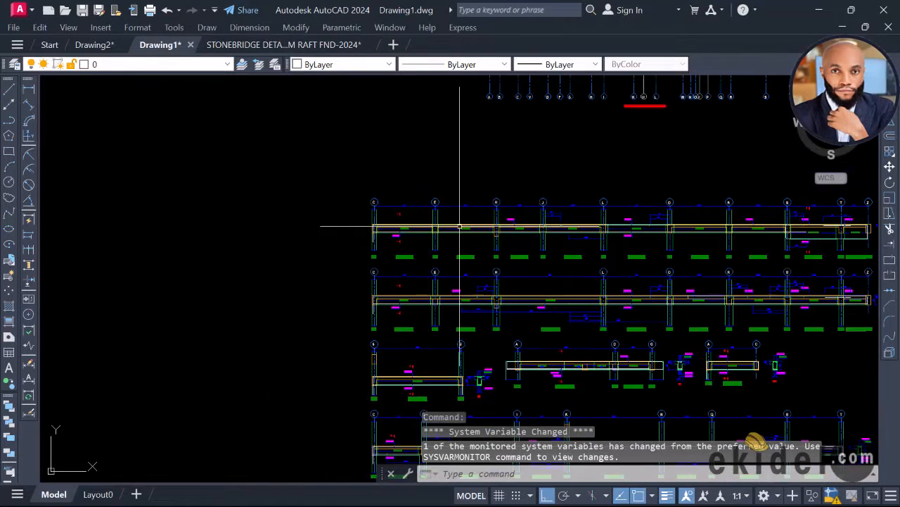
scroll(345, 272, down, 2)
scroll(272, 211, up, 8)
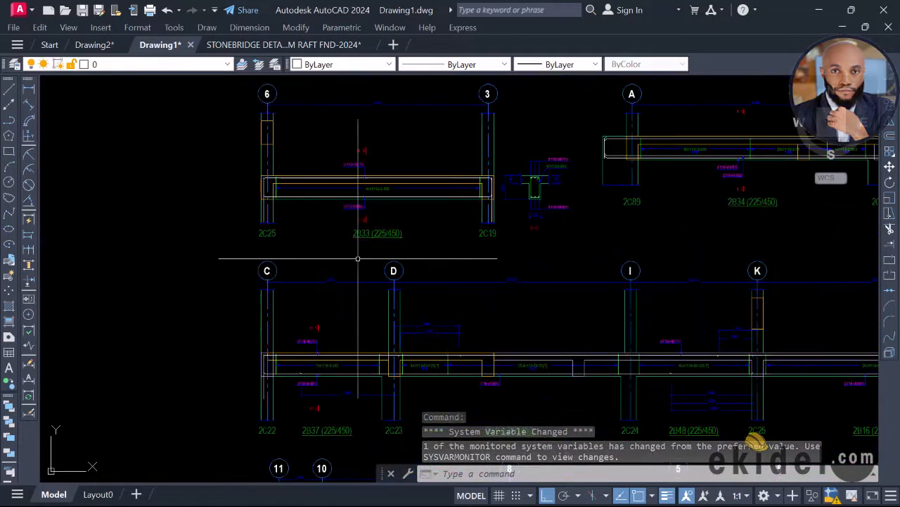
scroll(273, 175, down, 5)
scroll(484, 207, up, 6)
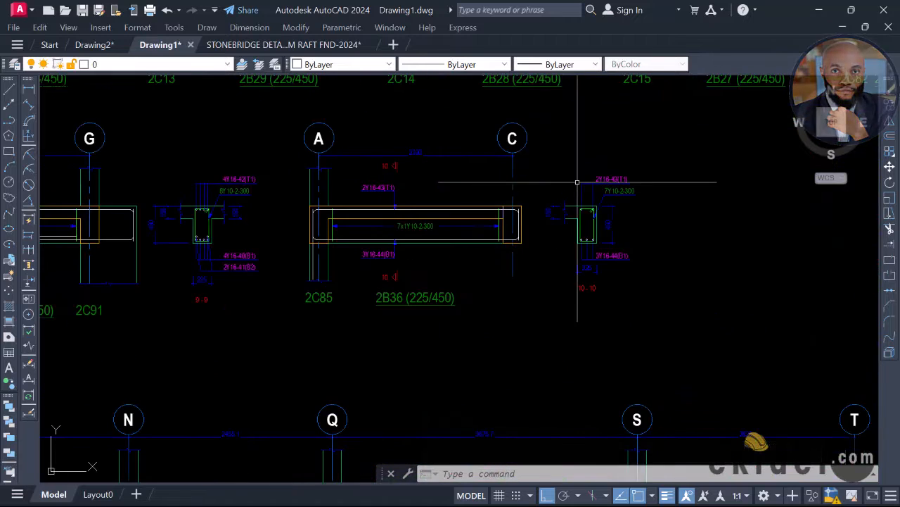
scroll(508, 179, down, 2)
scroll(582, 159, up, 2)
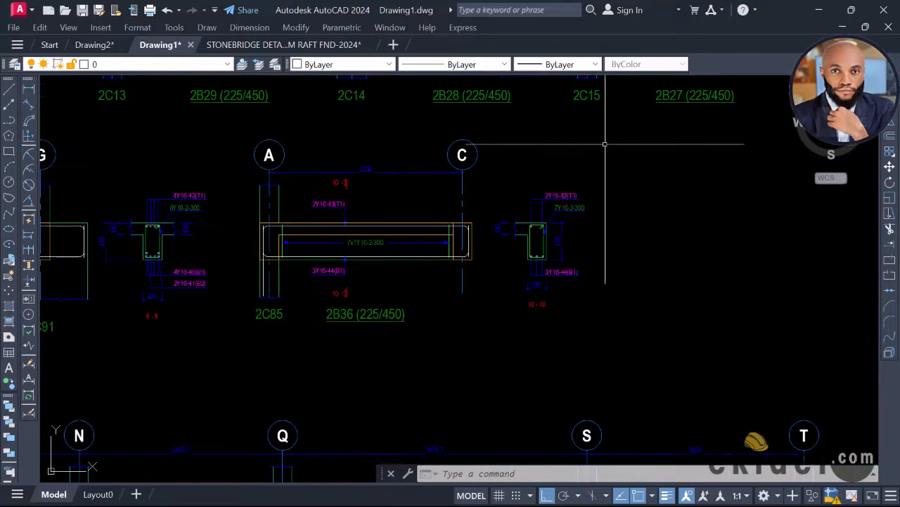
click(618, 133)
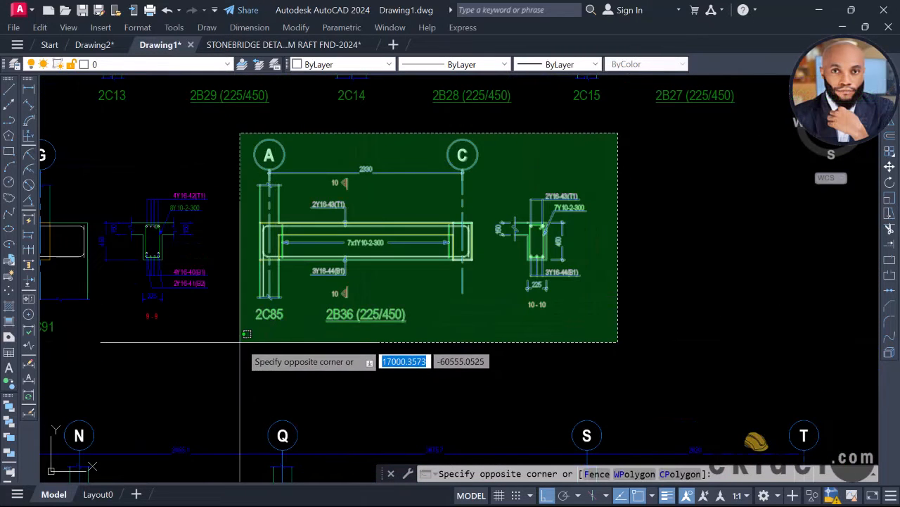
click(257, 346)
right_click(527, 160)
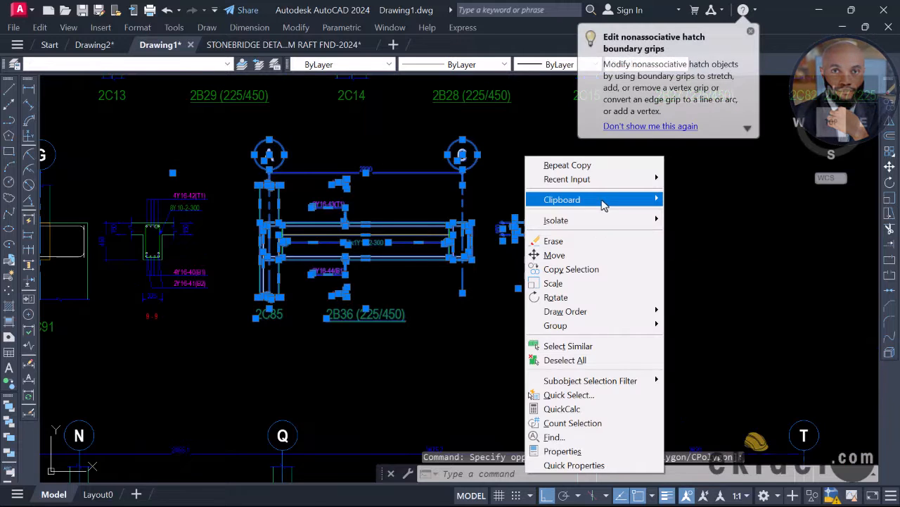
mouse_move(604, 204)
click(679, 227)
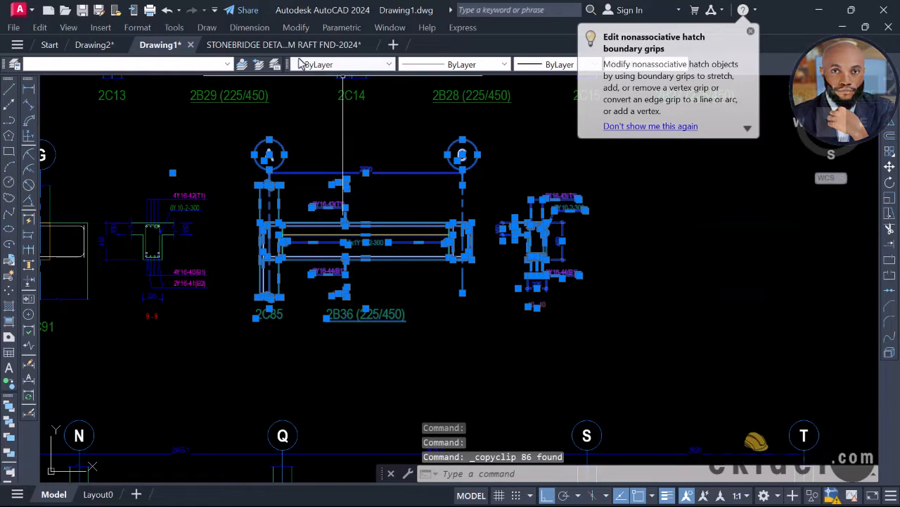
Paste the copied beam 2B36 detail and section into the StoneBridge template, in the empty area beside beam 2B1
key(Escape)
scroll(492, 251, up, 5)
key(ctrl+Tab)
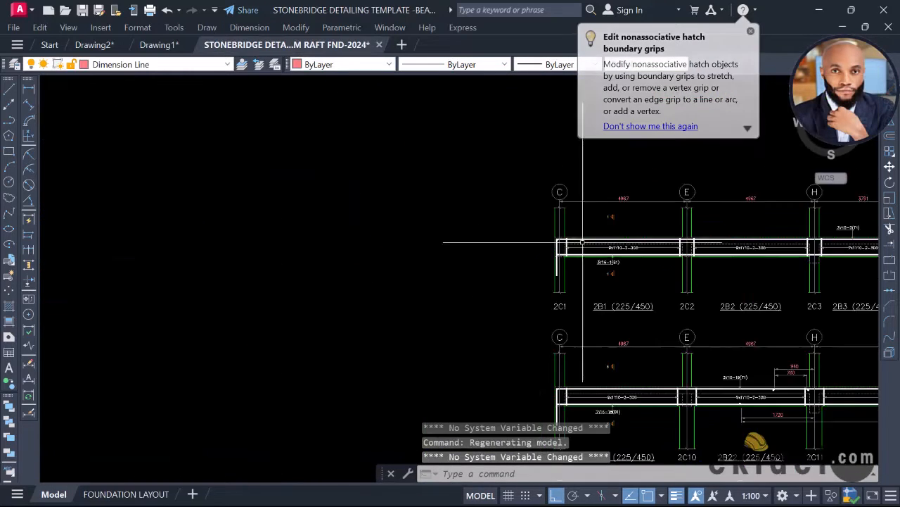
right_click(361, 207)
mouse_move(486, 250)
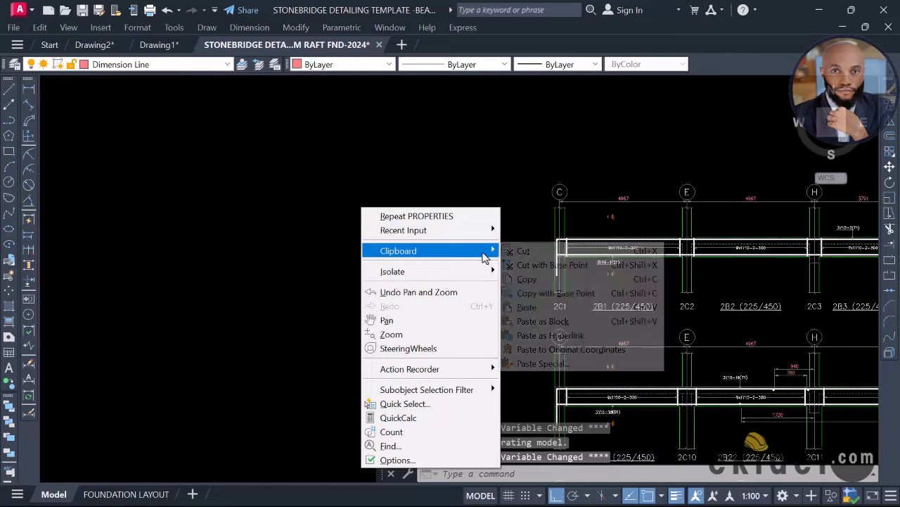
click(524, 307)
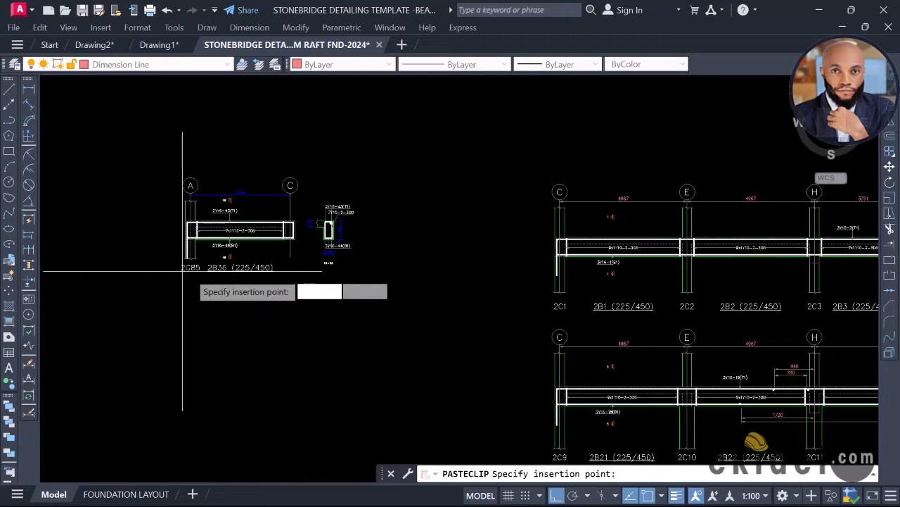
click(204, 273)
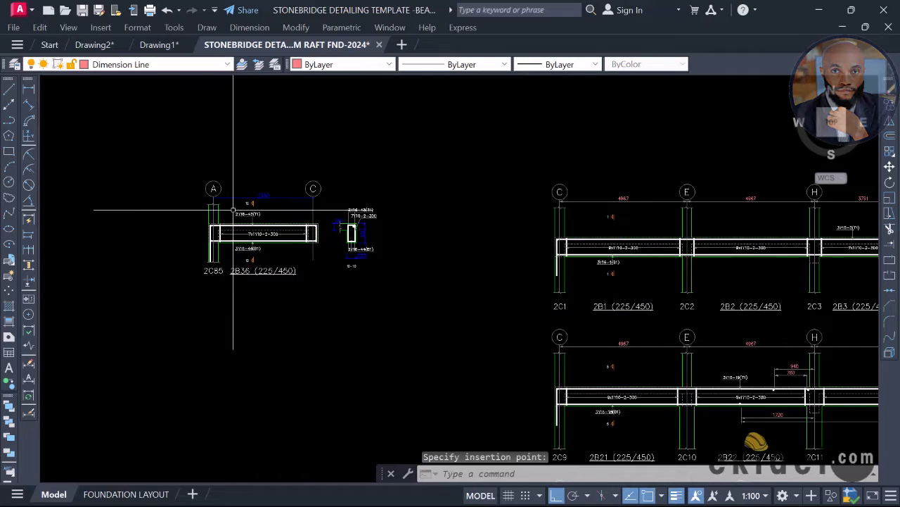
Assign the STB DIM 50 dimension style to the span dimension between grids A and C on the pasted beam 2B36 detail
scroll(274, 191, up, 6)
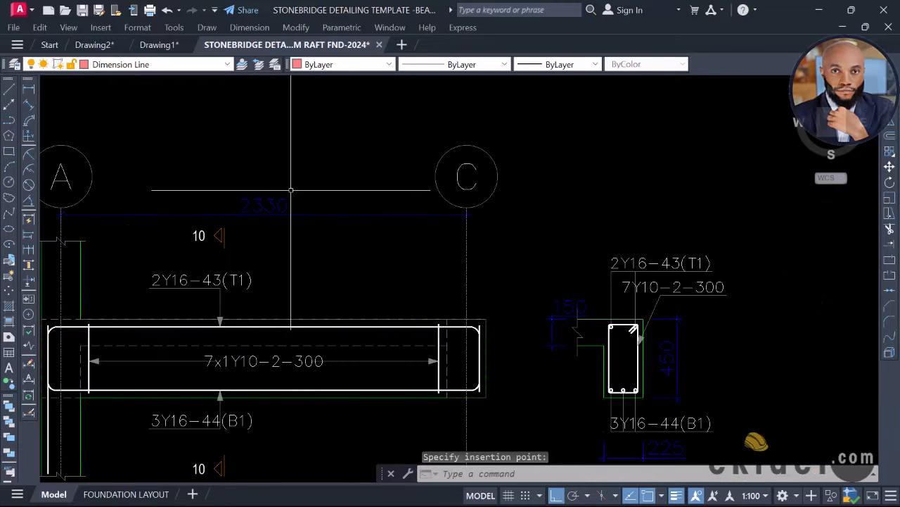
middle_drag(291, 190, 346, 195)
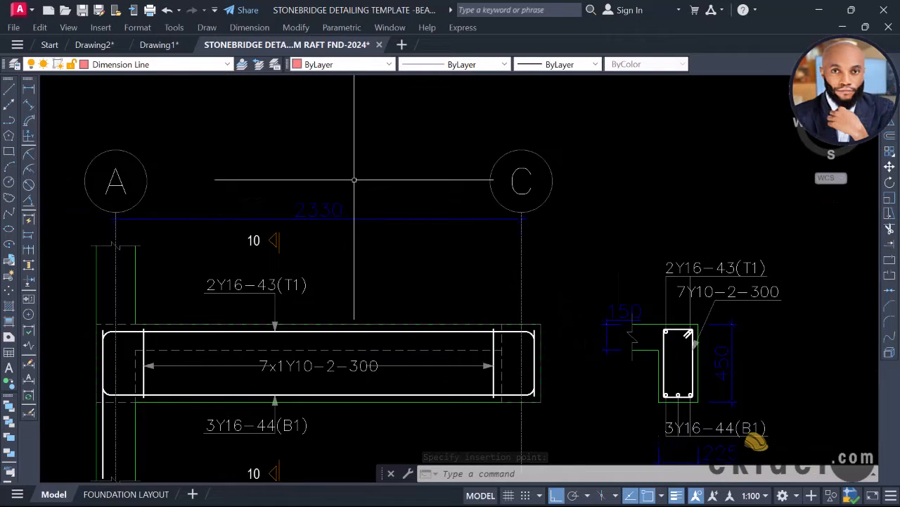
click(320, 211)
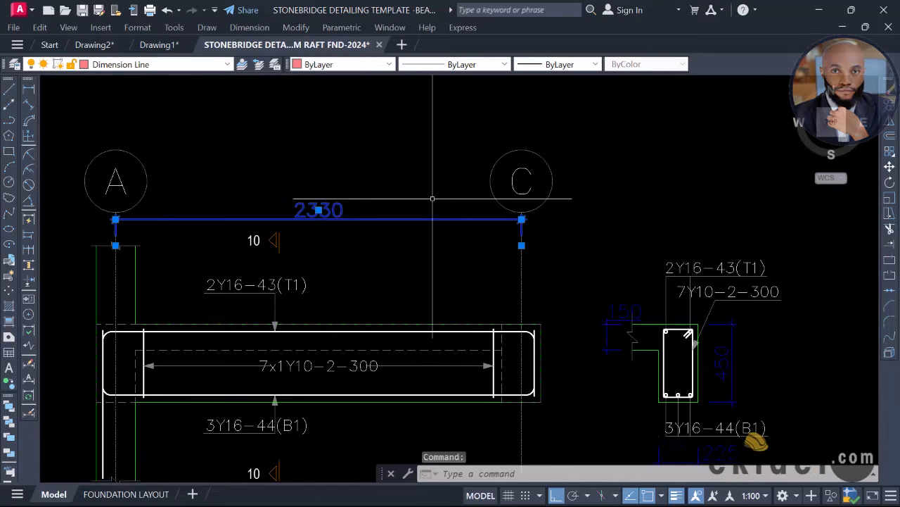
middle_drag(515, 257, 488, 229)
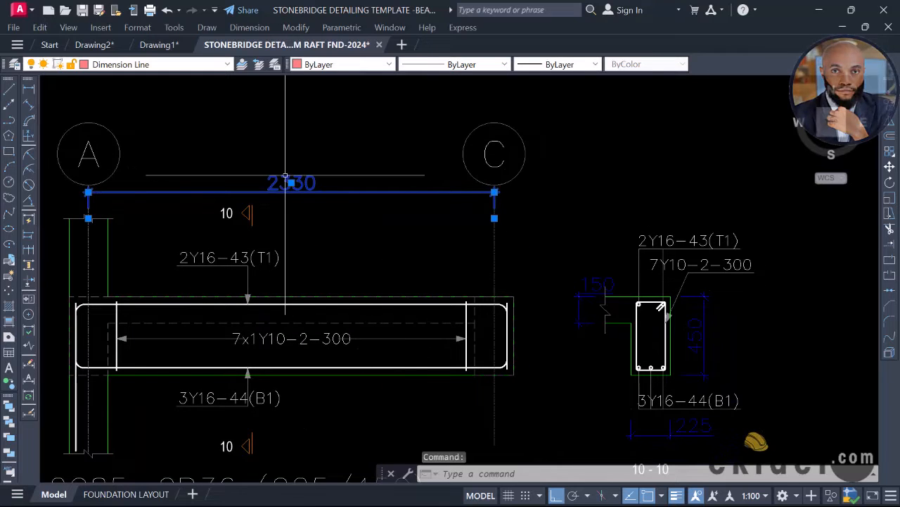
middle_drag(277, 167, 296, 164)
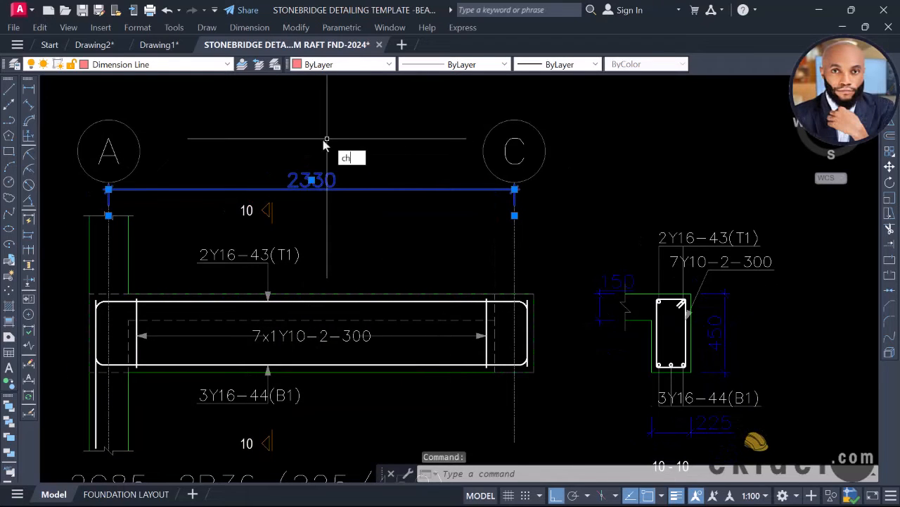
key(Return)
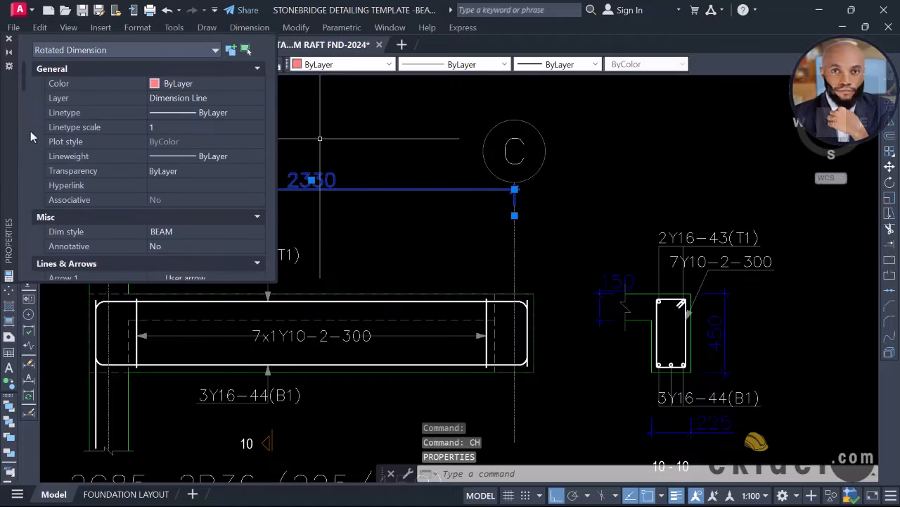
click(180, 238)
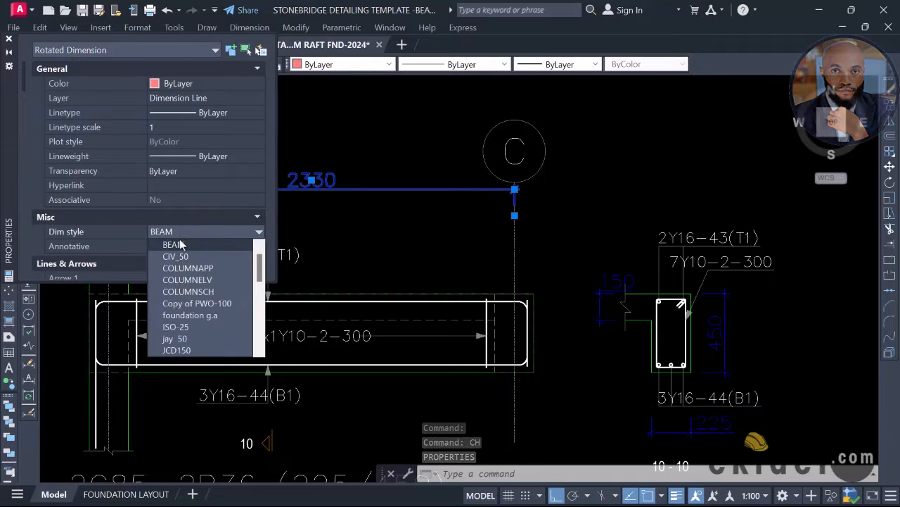
scroll(190, 317, down, 2)
scroll(191, 316, down, 6)
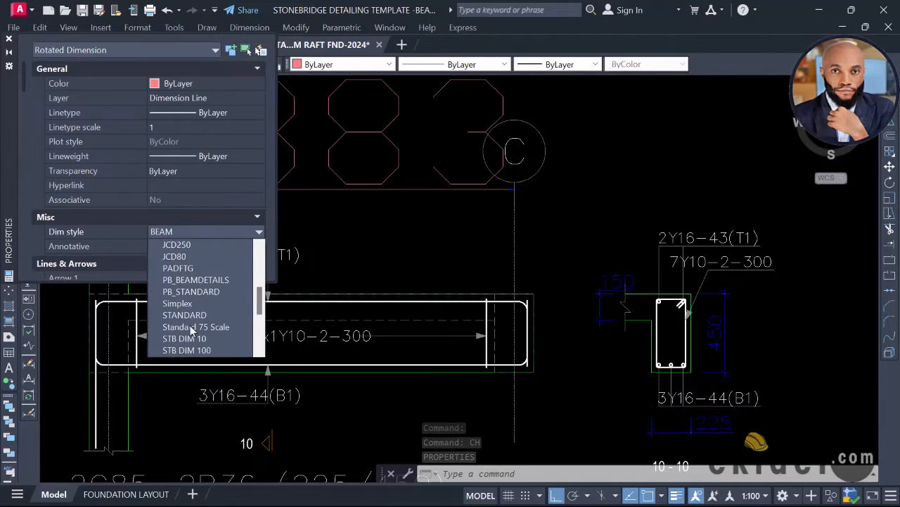
scroll(202, 338, down, 1)
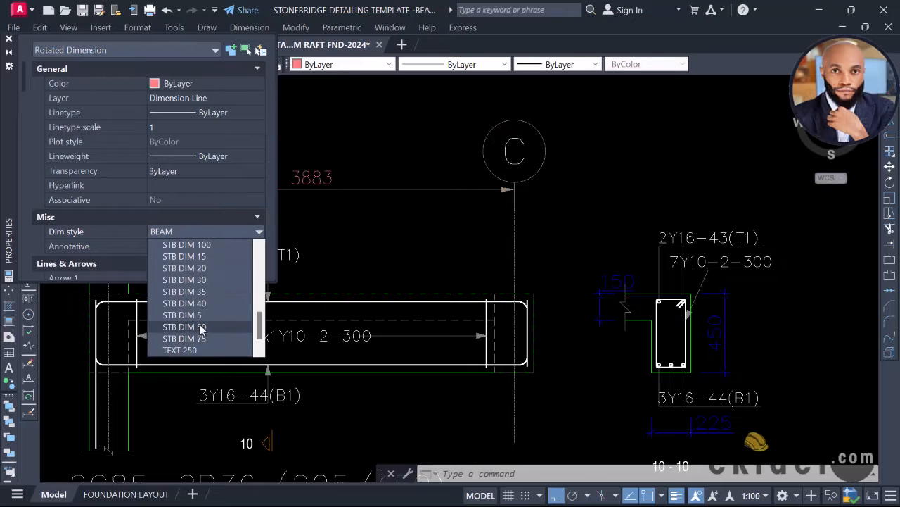
click(202, 327)
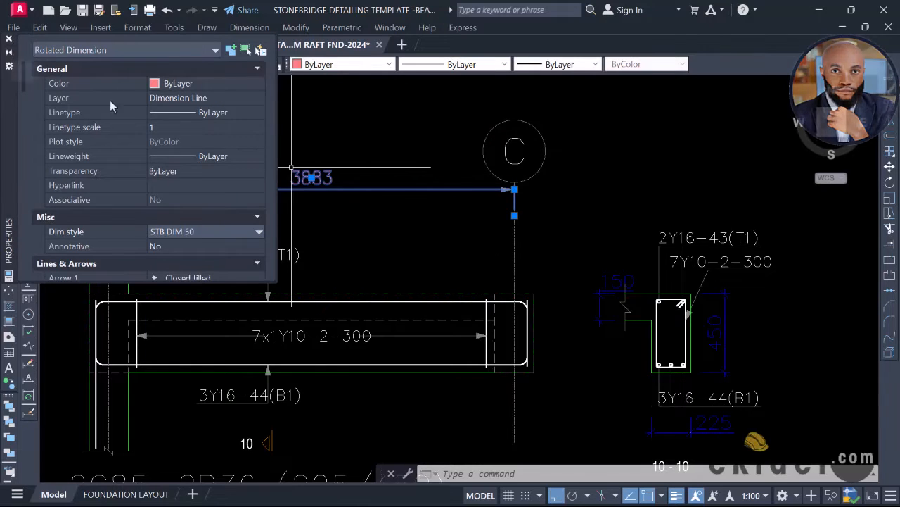
click(8, 39)
Look over the full set of restyled beam details in the template, down to beams 2B57, 2B64 and 2B69
scroll(545, 150, down, 10)
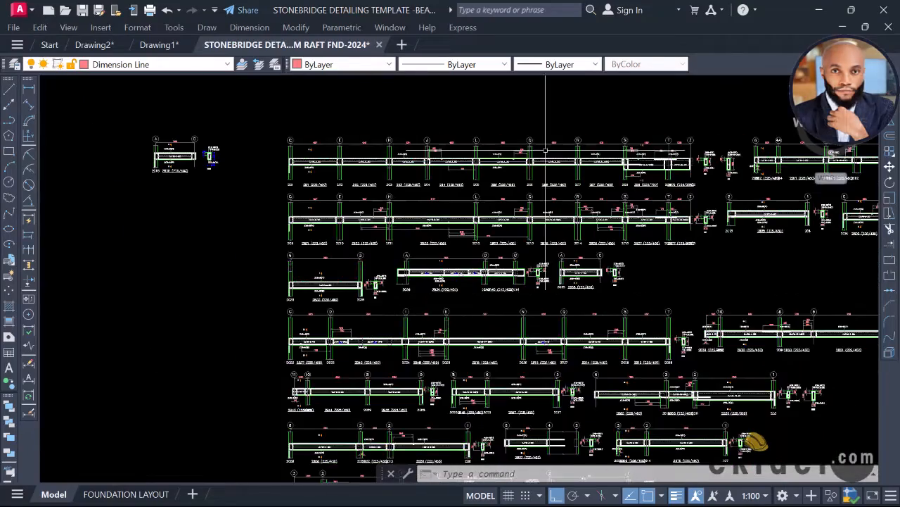
middle_drag(647, 174, 391, 164)
scroll(675, 132, down, 2)
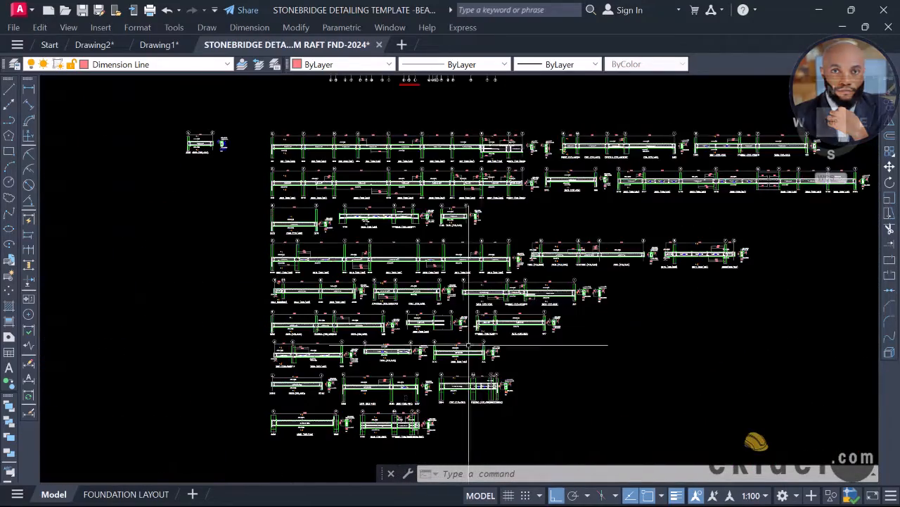
scroll(454, 360, up, 4)
middle_drag(485, 352, 602, 345)
scroll(497, 268, up, 2)
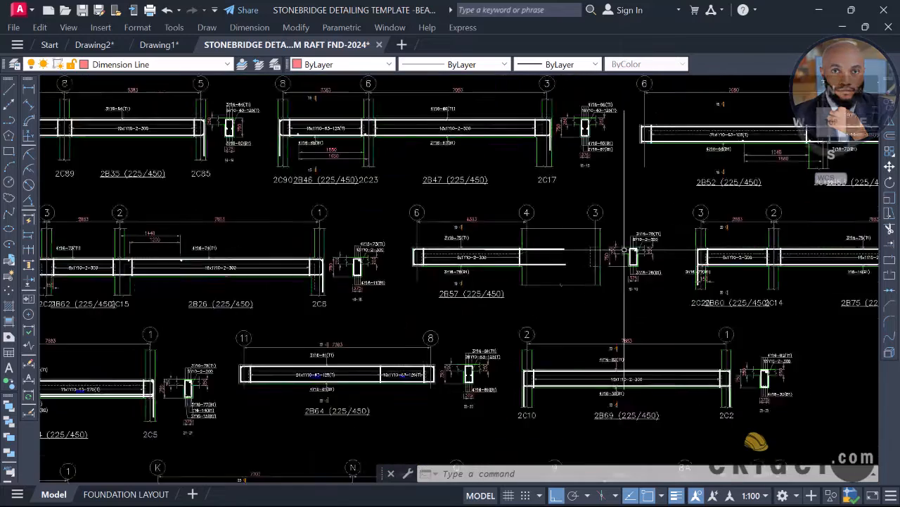
Erase the pasted copy of the beam 2B36 detail and its section beside the beam 2B1 row
scroll(617, 250, down, 4)
mouse_move(459, 231)
middle_down()
mouse_move(465, 239)
mouse_move(506, 203)
middle_up()
scroll(506, 203, up, 2)
click(476, 83)
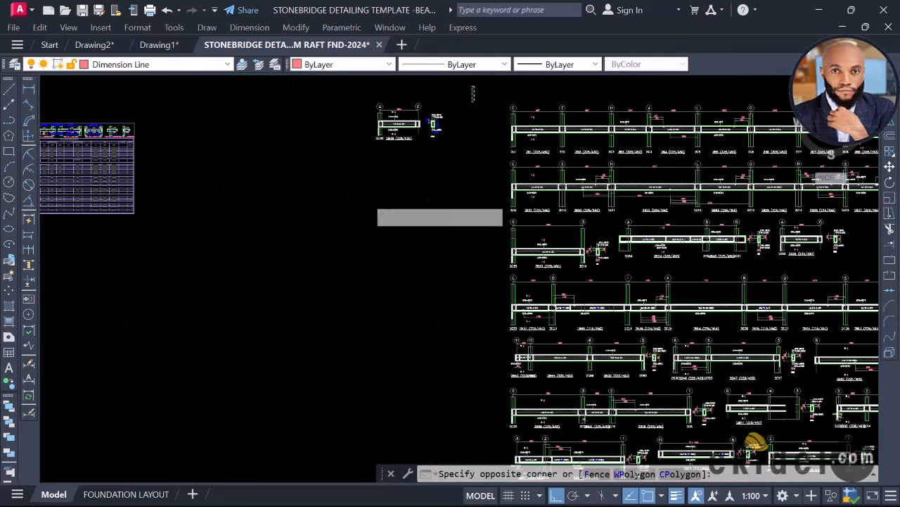
click(308, 198)
text(e)
key(Return)
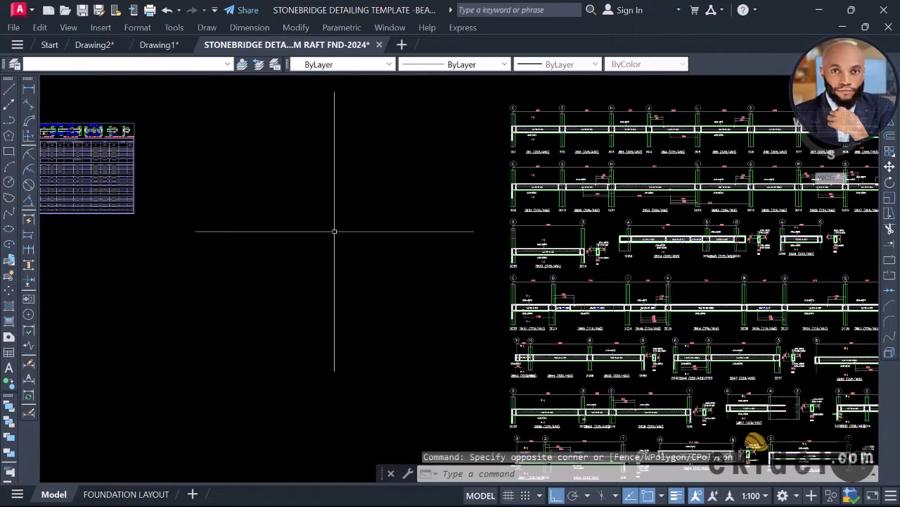
Examine the beam elevations 2B1 to 2B5 and the framing plan with the 1B beams, columns and walls in the template
mouse_move(334, 228)
middle_down()
mouse_move(270, 164)
mouse_move(481, 227)
middle_up()
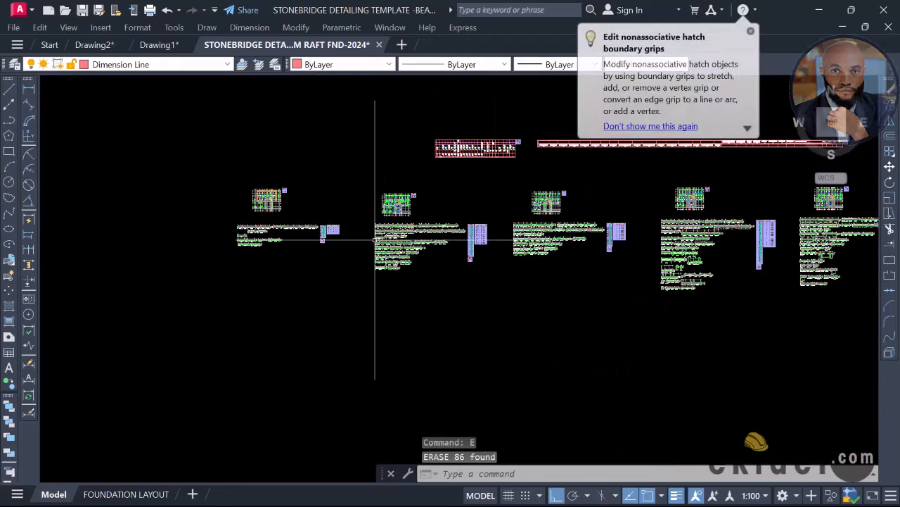
scroll(391, 177, up, 5)
scroll(390, 177, up, 3)
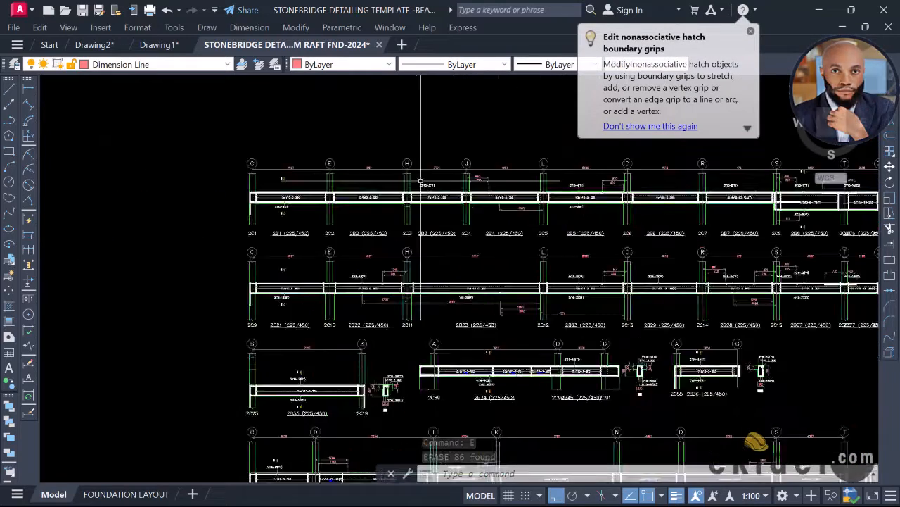
scroll(438, 180, up, 2)
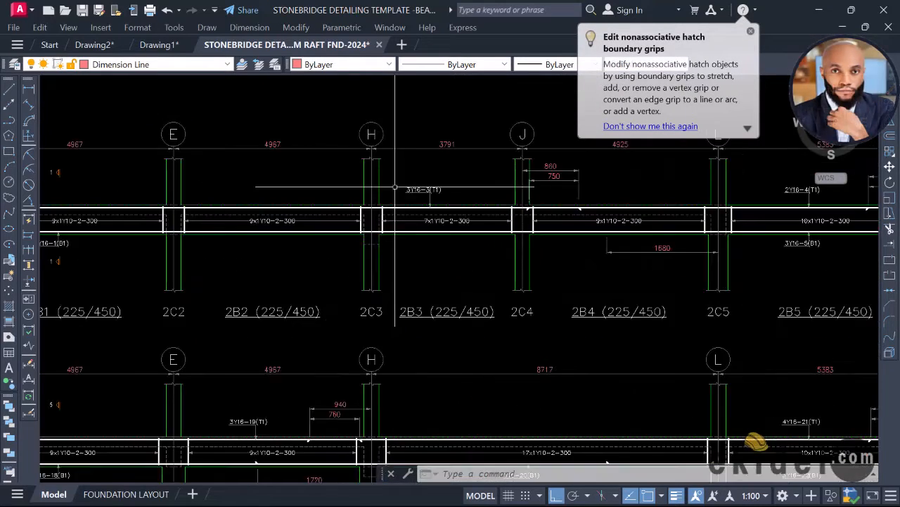
middle_drag(375, 191, 462, 238)
scroll(338, 299, down, 10)
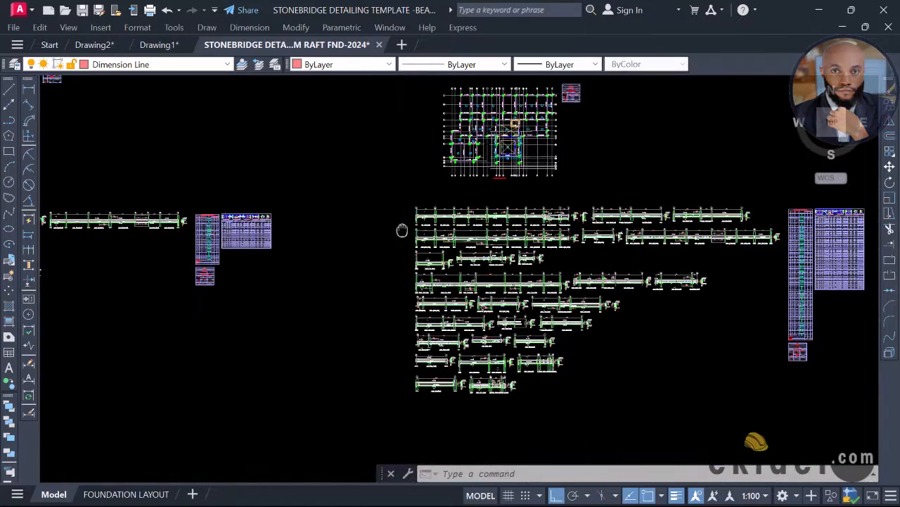
scroll(109, 259, up, 8)
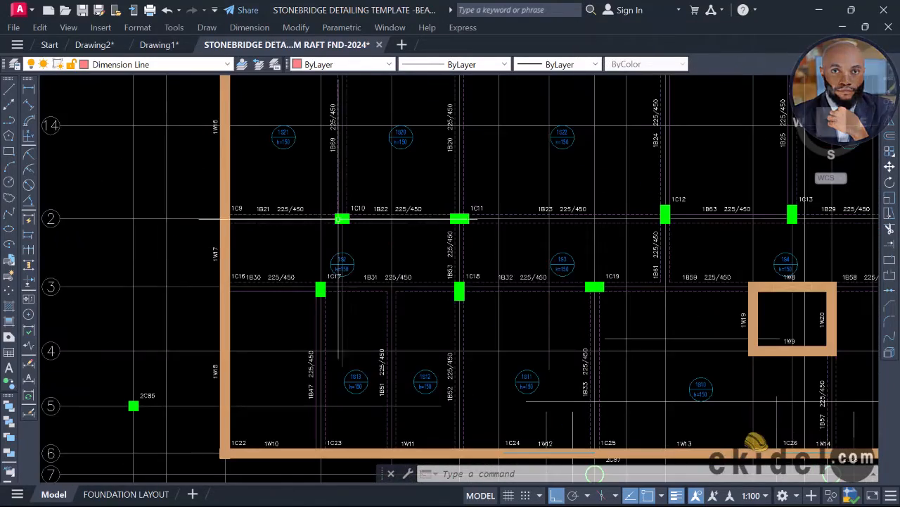
middle_drag(381, 200, 330, 228)
scroll(331, 228, down, 2)
scroll(416, 175, down, 8)
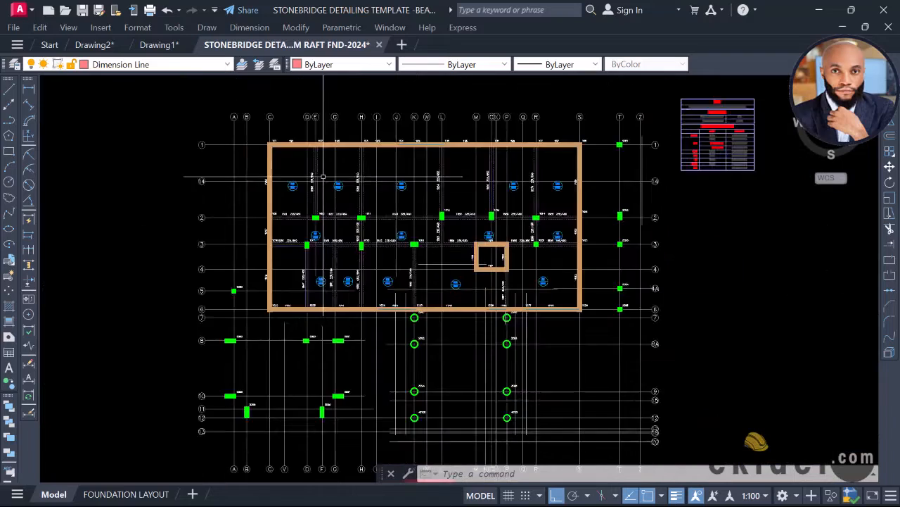
middle_drag(442, 261, 372, 226)
scroll(469, 237, down, 2)
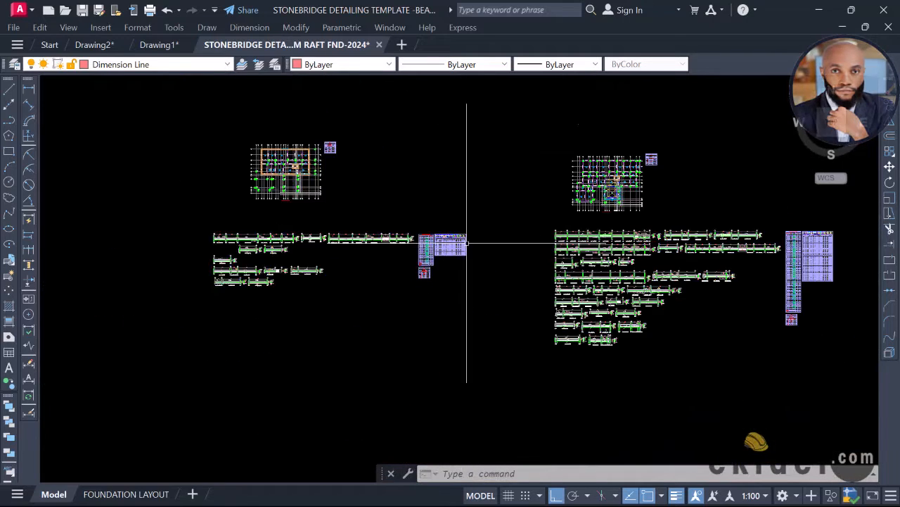
Examine the beam 2B1 (225/450) elevation between grids C and E in the template
middle_drag(469, 237, 424, 234)
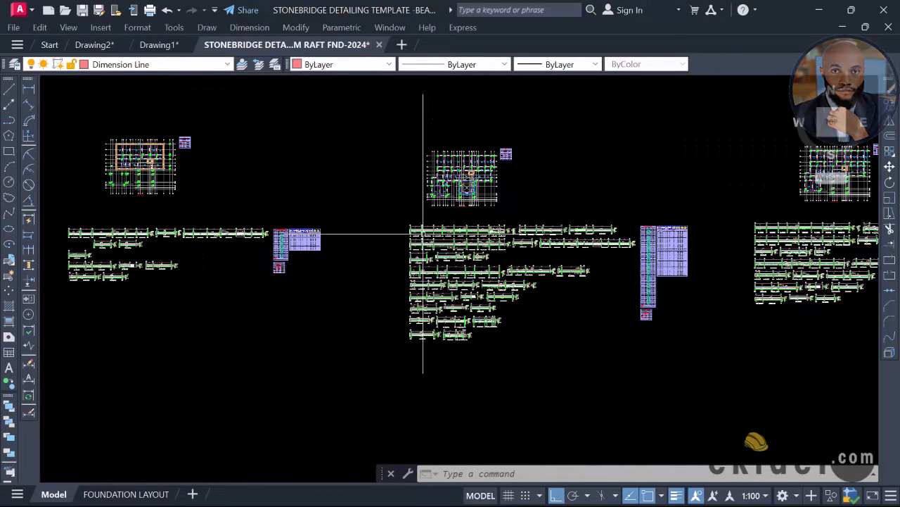
scroll(423, 234, up, 9)
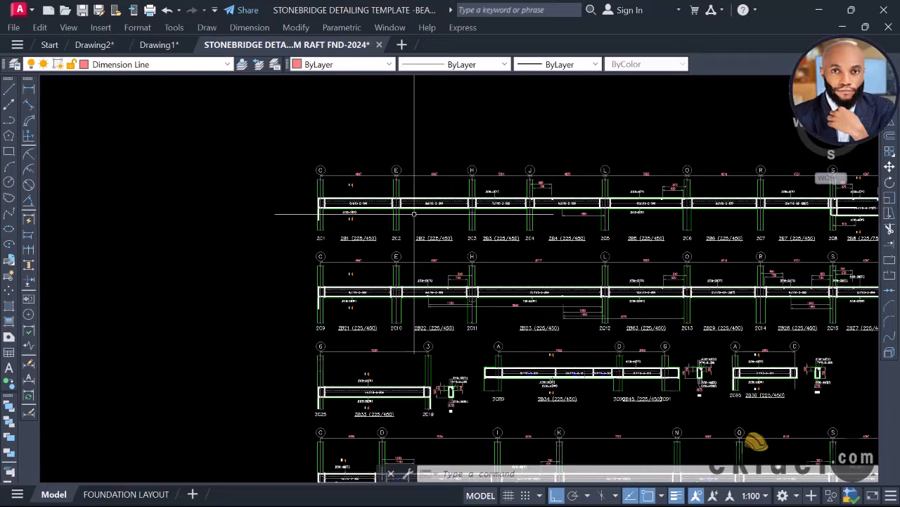
scroll(388, 178, up, 4)
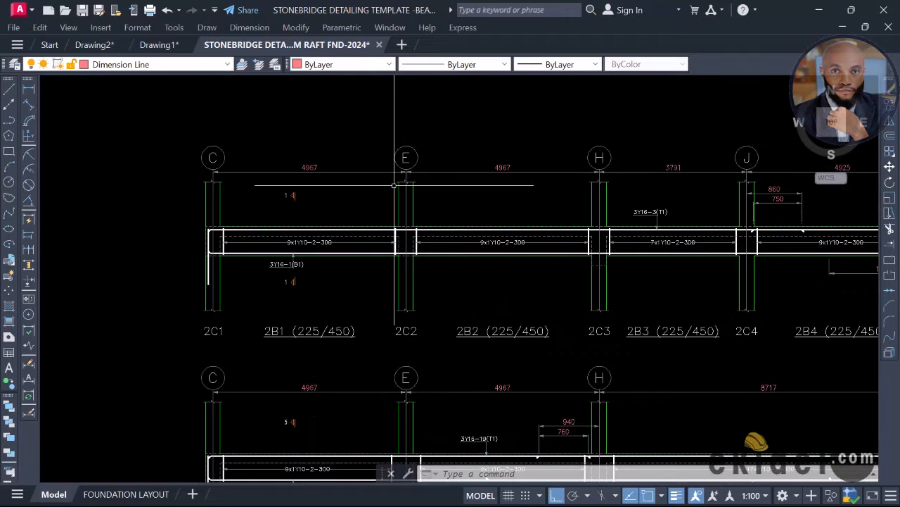
scroll(297, 188, up, 2)
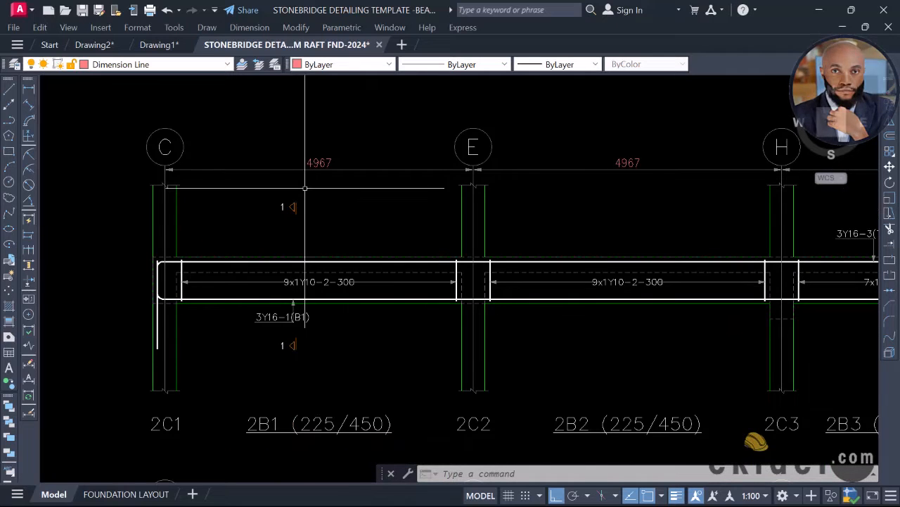
middle_drag(305, 188, 341, 221)
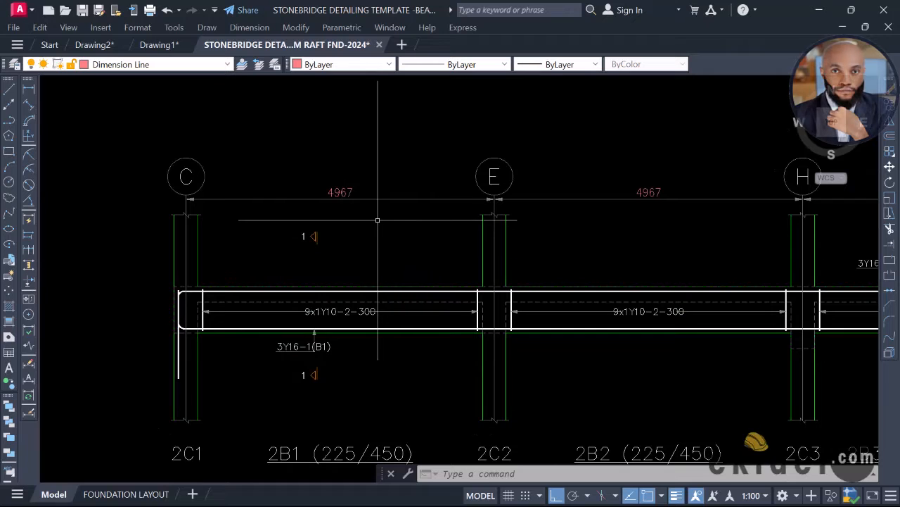
Set the uniform background colour of 2D model space to white in the drawing window colours and accept the options
text(p)
key(Return)
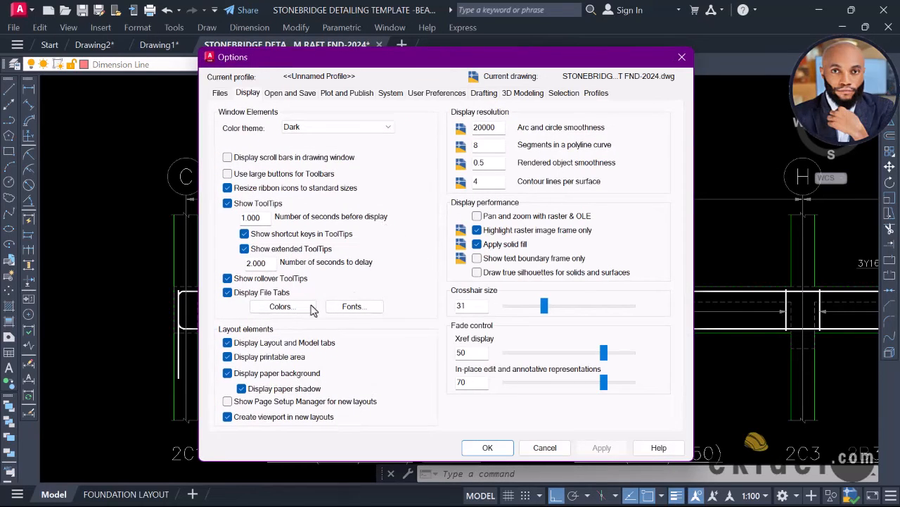
click(280, 308)
click(556, 109)
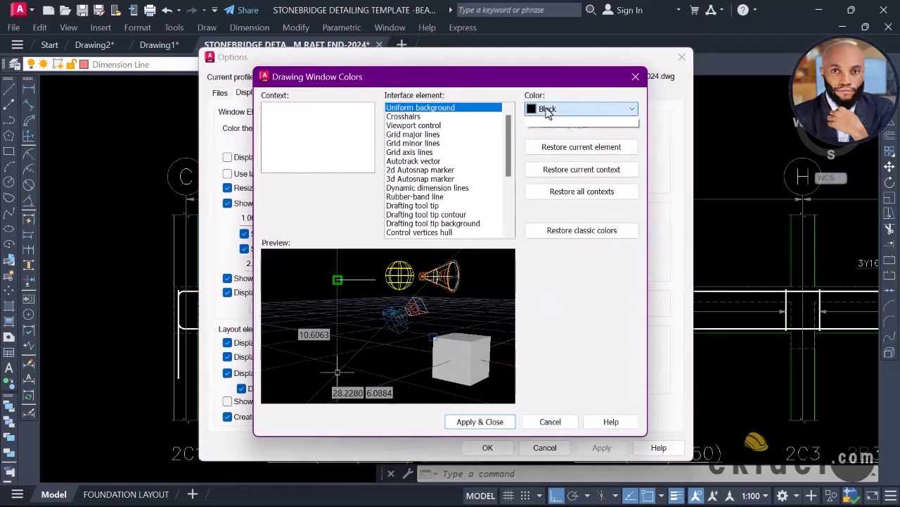
click(552, 195)
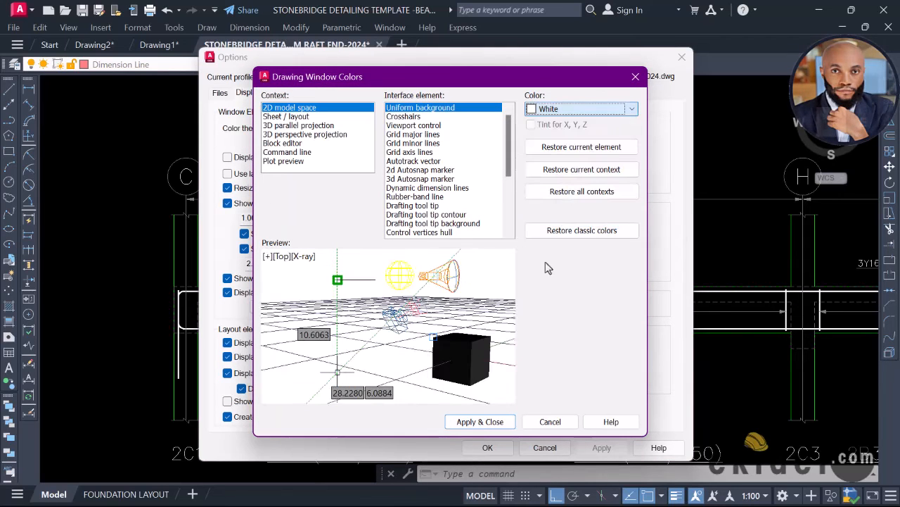
click(465, 422)
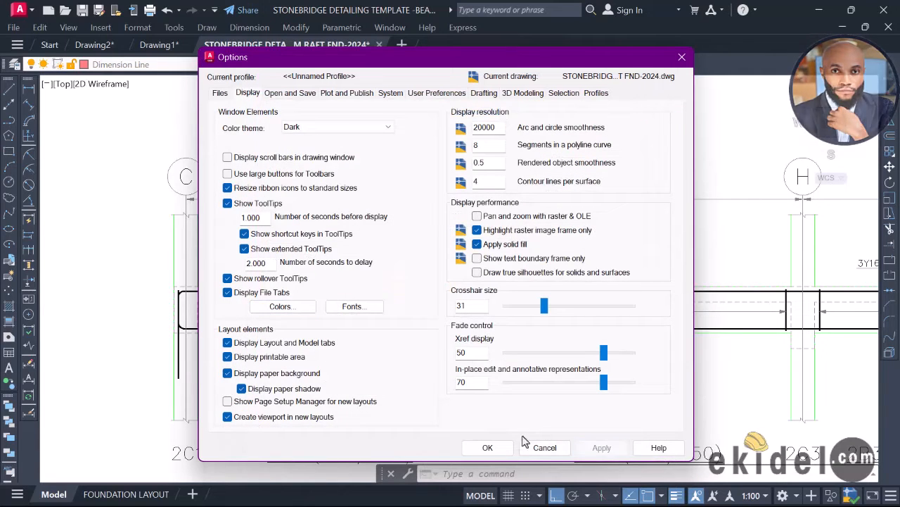
click(488, 449)
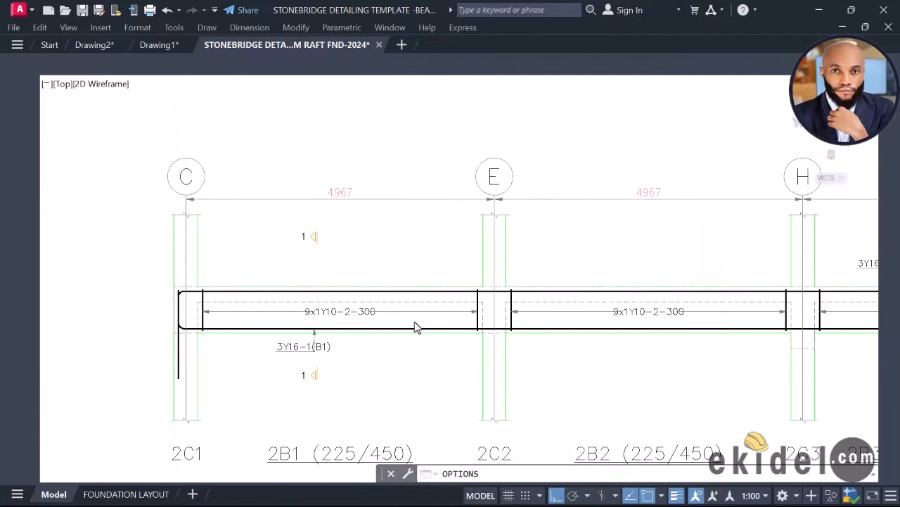
Compare the template's beam 2B1 detail on the white background with the original beam 2B36 detail in Drawing1
scroll(443, 211, down, 4)
scroll(384, 243, up, 4)
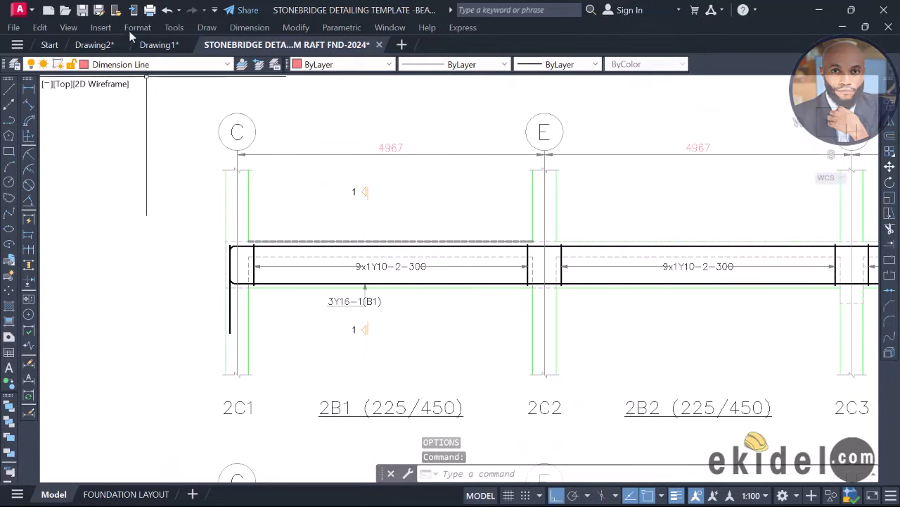
click(157, 44)
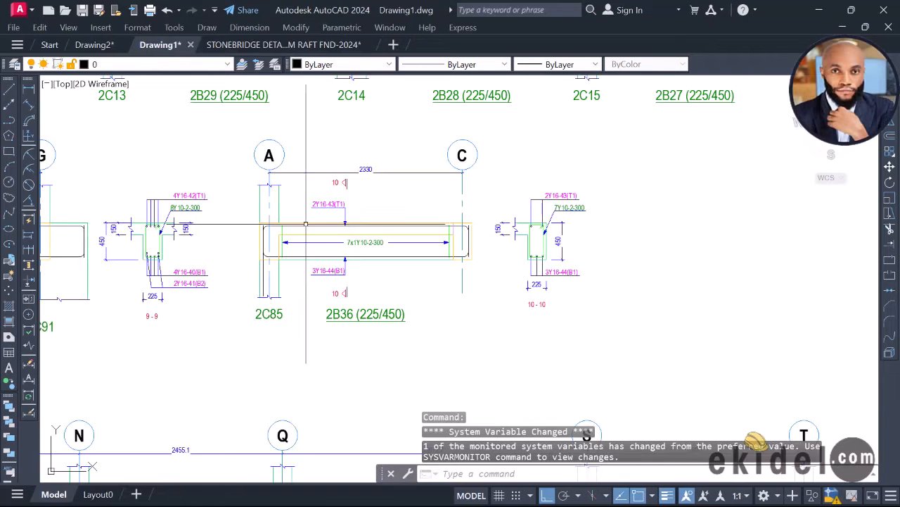
middle_drag(314, 221, 508, 248)
scroll(506, 245, up, 4)
scroll(456, 202, down, 4)
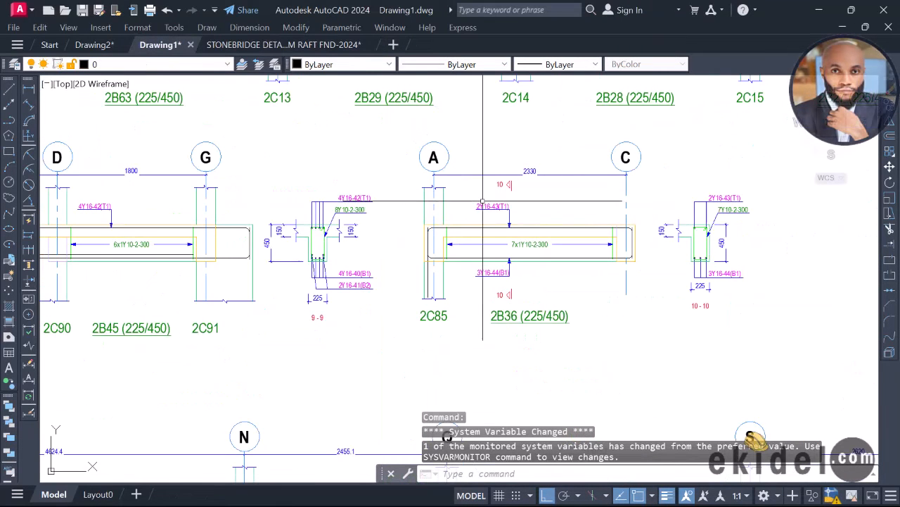
Examine the original beam elevations and the framing plan above them in Drawing1
scroll(465, 221, down, 4)
middle_drag(414, 209, 486, 258)
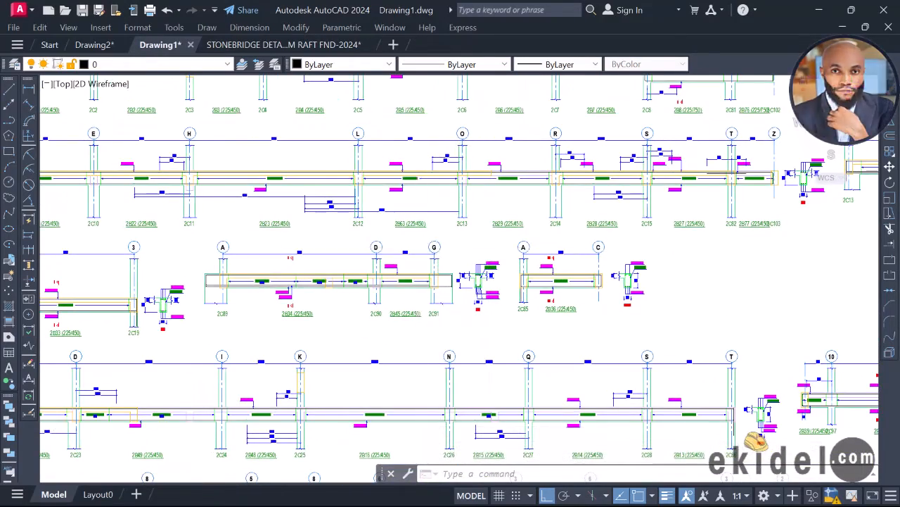
scroll(427, 242, down, 4)
middle_drag(340, 246, 330, 326)
middle_drag(327, 214, 305, 371)
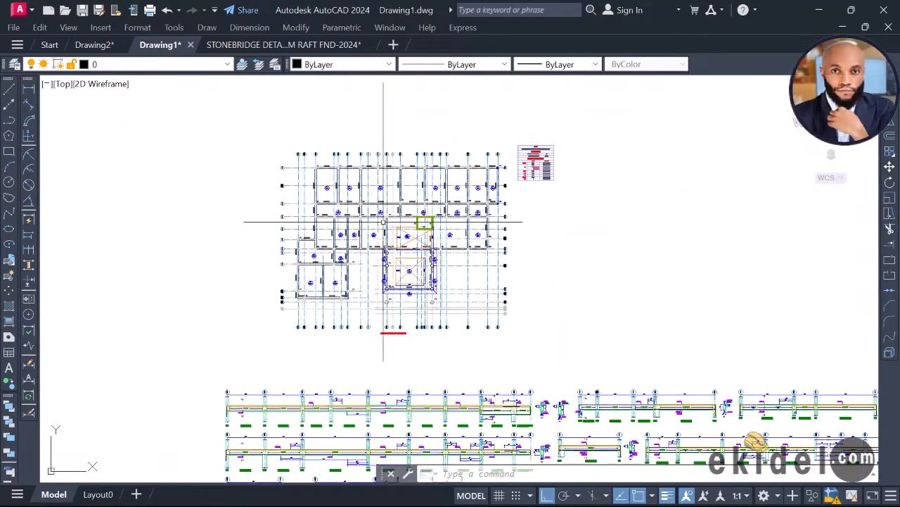
scroll(383, 221, up, 4)
Switch to the StoneBridge template drawing and examine the 2B beam elevations with cross-sections 1-1 and 2-2
click(282, 43)
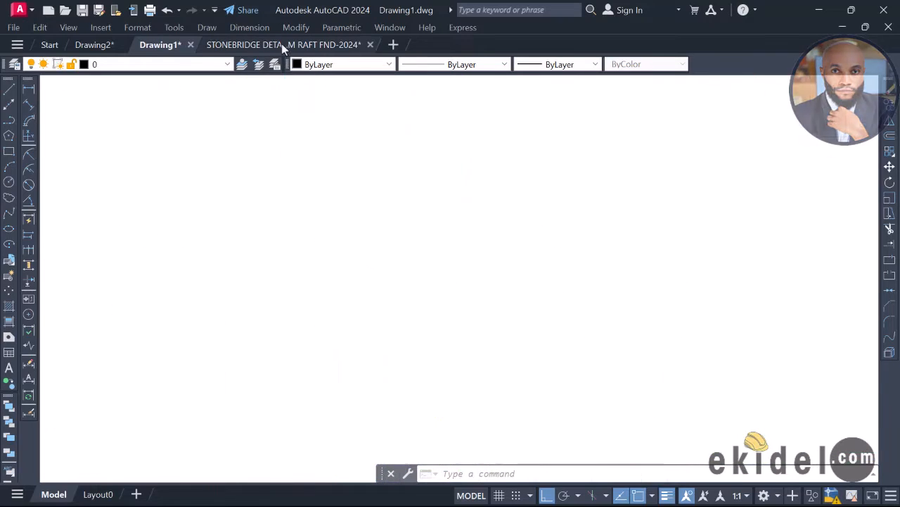
middle_drag(337, 203, 269, 168)
scroll(295, 181, down, 2)
scroll(319, 276, up, 6)
mouse_move(323, 139)
middle_down()
mouse_move(394, 275)
mouse_move(413, 286)
middle_up()
middle_drag(287, 230, 377, 438)
scroll(535, 280, down, 5)
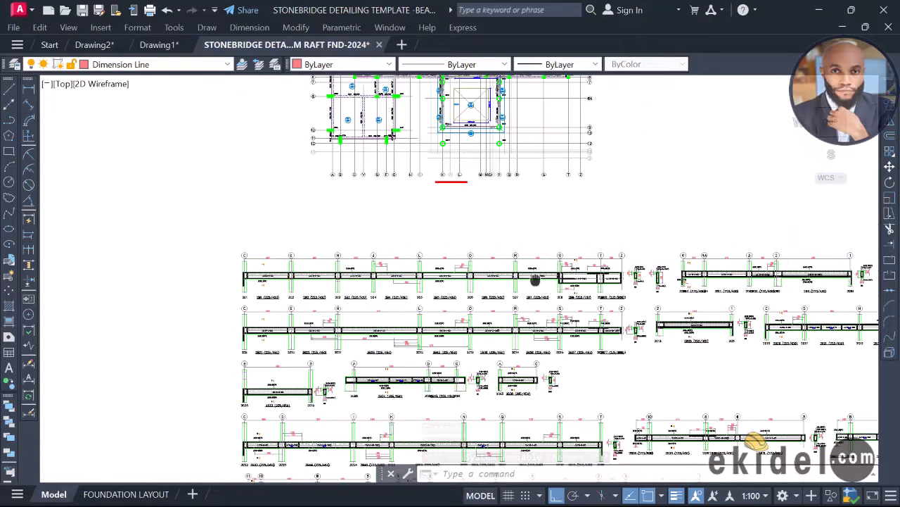
scroll(380, 211, up, 10)
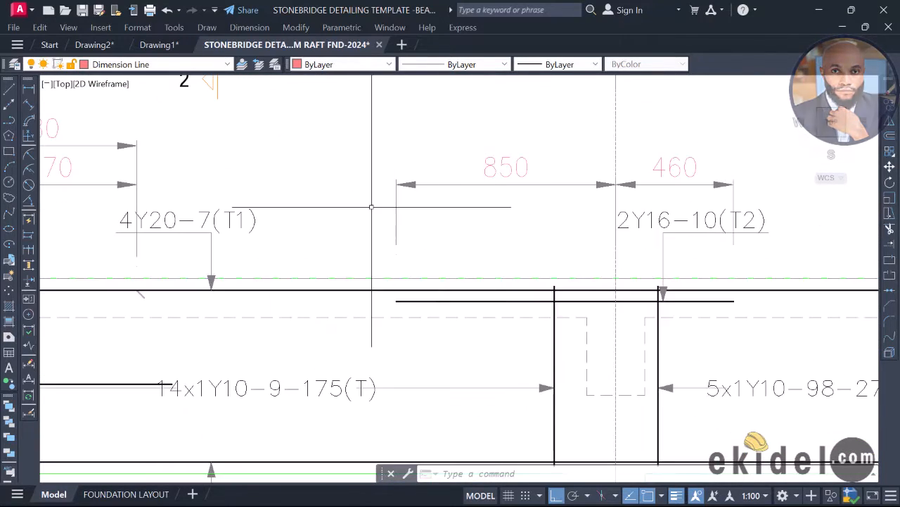
scroll(347, 189, down, 4)
scroll(588, 221, up, 4)
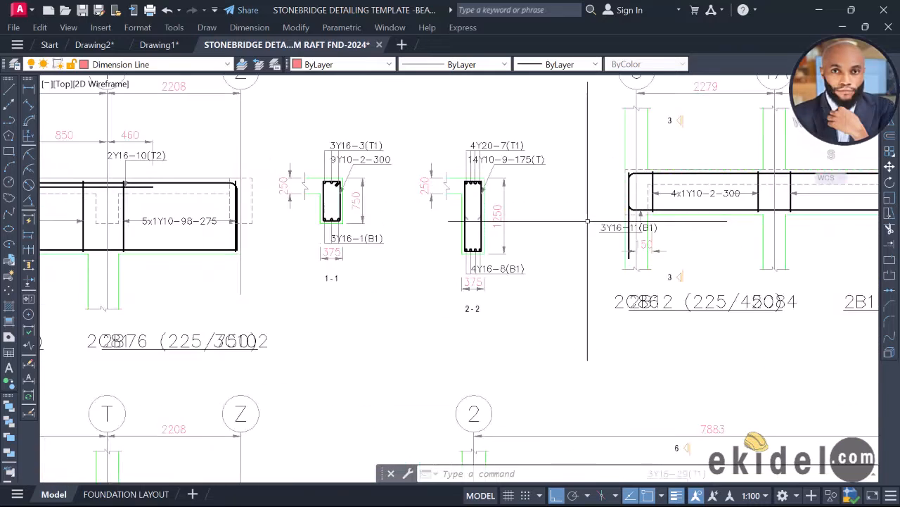
scroll(434, 191, down, 5)
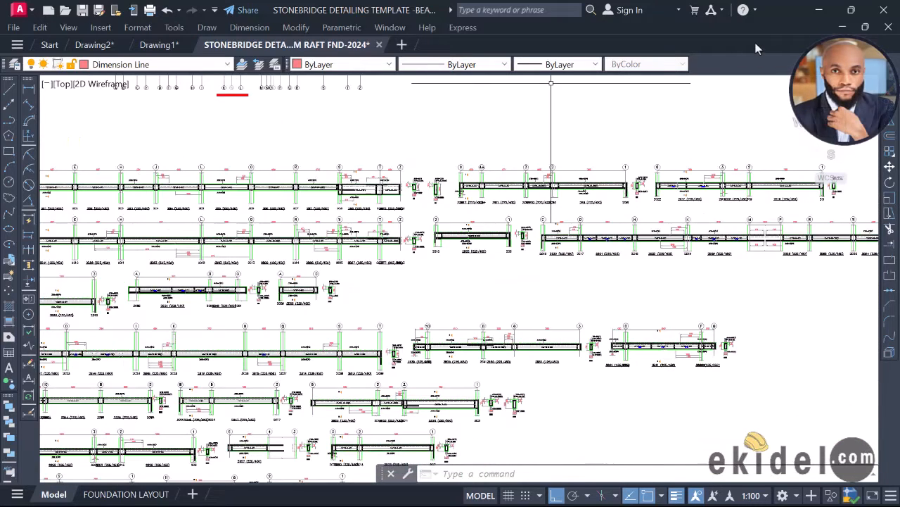
Examine the 3B beam elevations in the template, including the 3B1 and 3B21 rows and beams 3B33, 3B34 and 3B36
scroll(440, 211, up, 2)
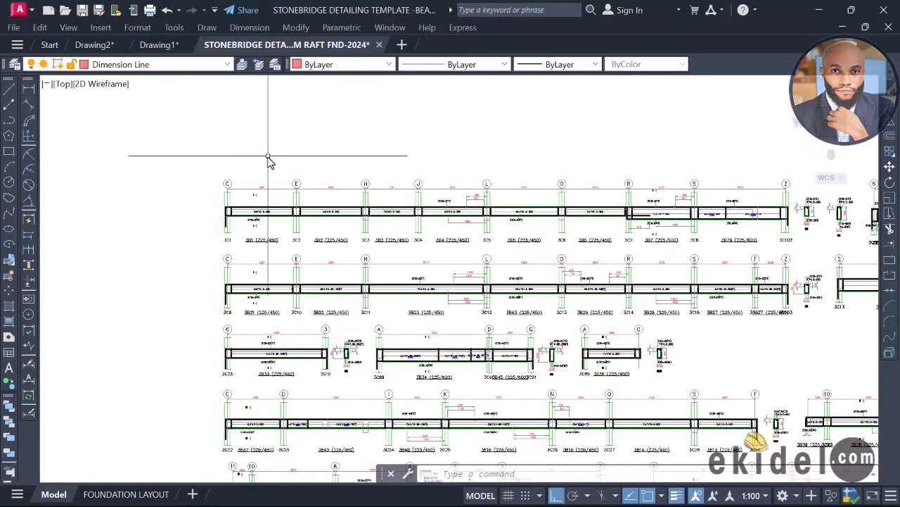
scroll(282, 154, down, 3)
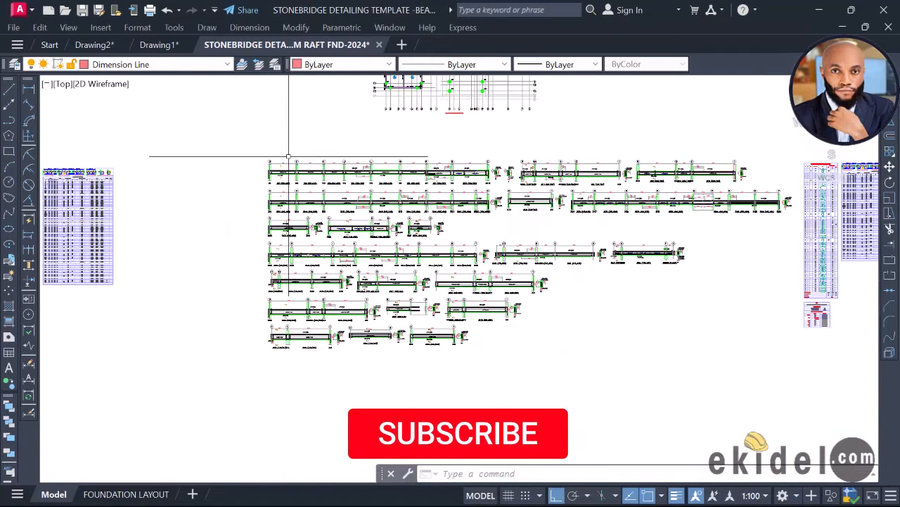
scroll(299, 159, down, 3)
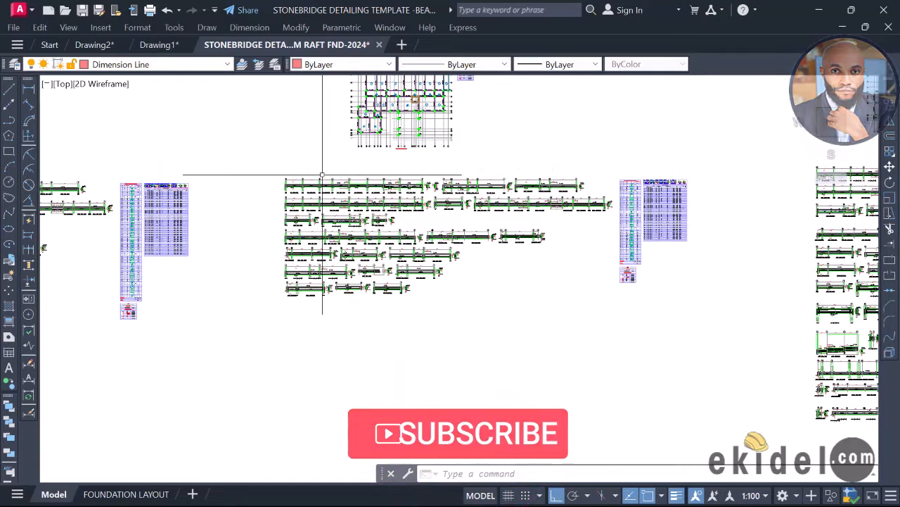
scroll(320, 184, up, 3)
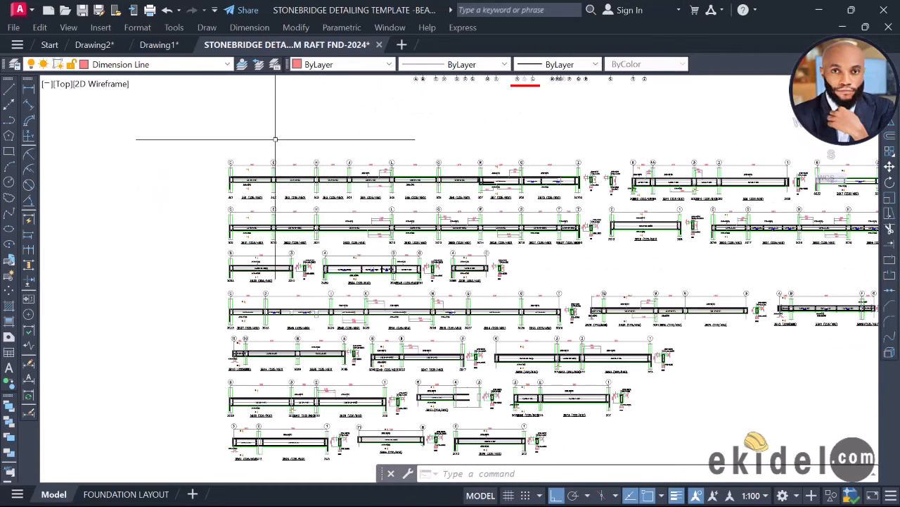
scroll(280, 185, up, 5)
scroll(345, 180, down, 2)
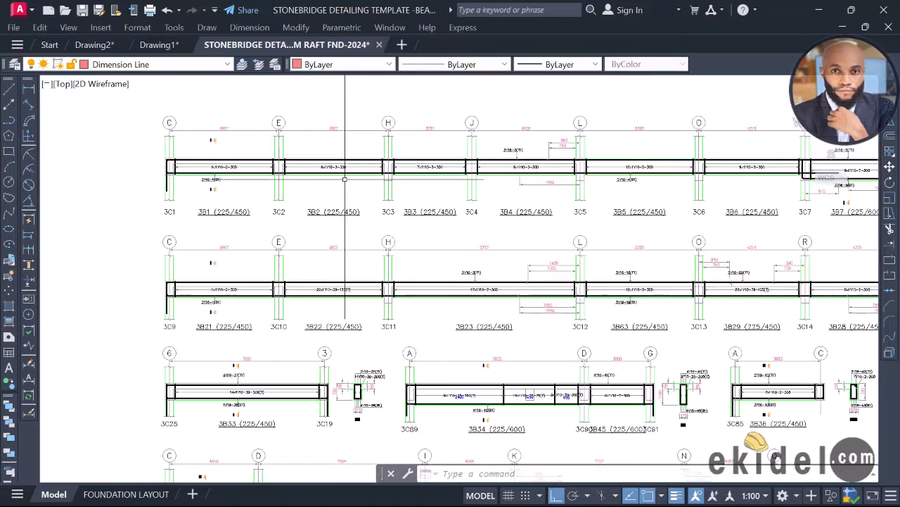
scroll(353, 180, down, 6)
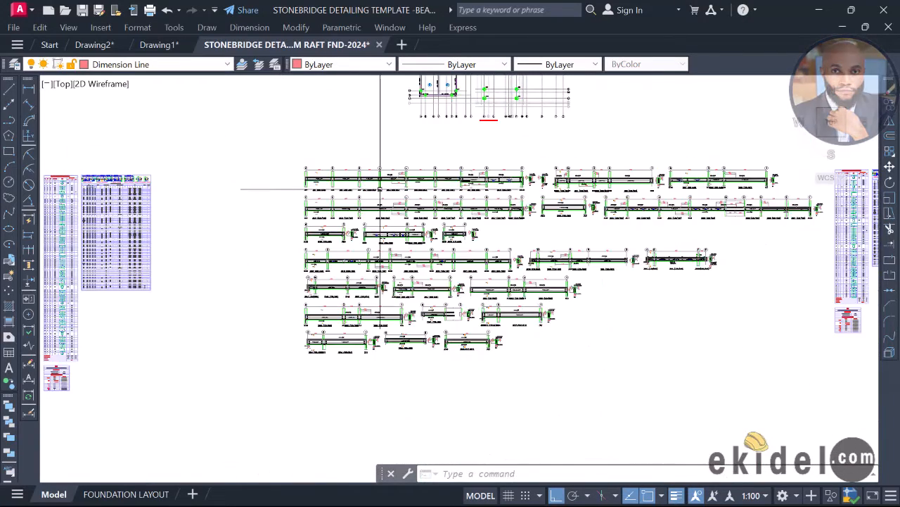
Examine the template's framed sample sheet with the elevations of Beam 8 to Beam 11
scroll(468, 258, down, 8)
middle_drag(528, 284, 422, 193)
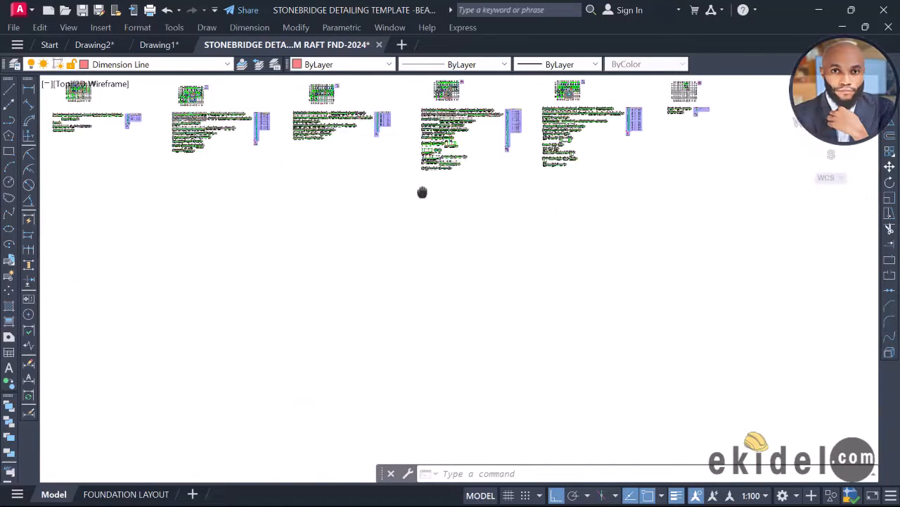
scroll(423, 192, down, 4)
scroll(424, 191, down, 2)
middle_drag(496, 226, 446, 115)
scroll(358, 303, up, 4)
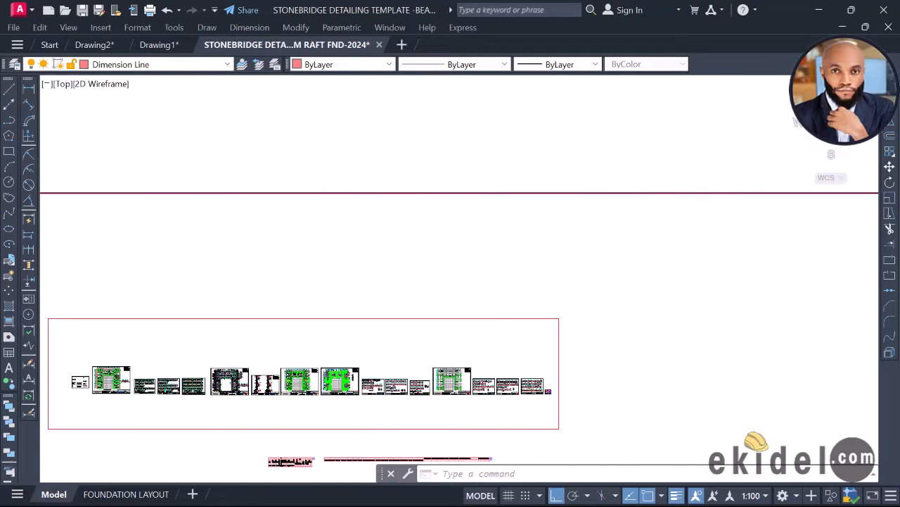
scroll(363, 354, up, 4)
middle_drag(380, 391, 391, 262)
scroll(450, 282, up, 10)
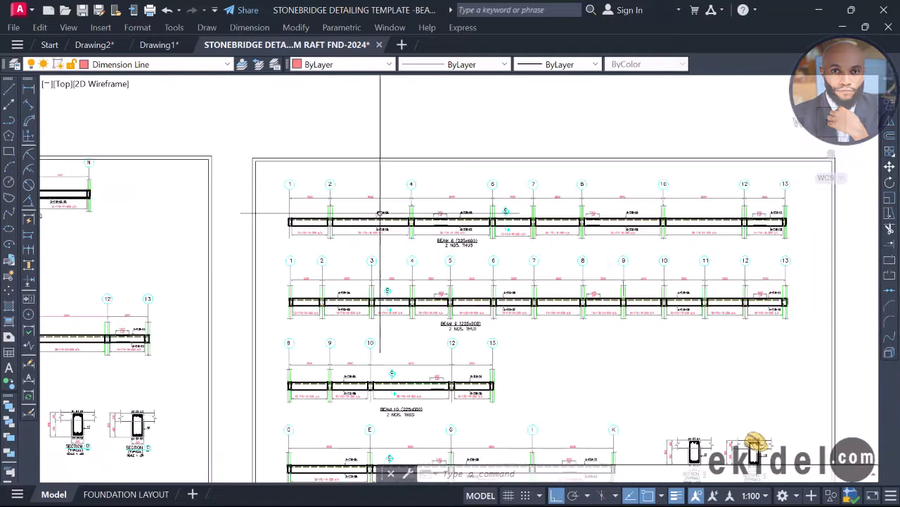
scroll(271, 200, up, 2)
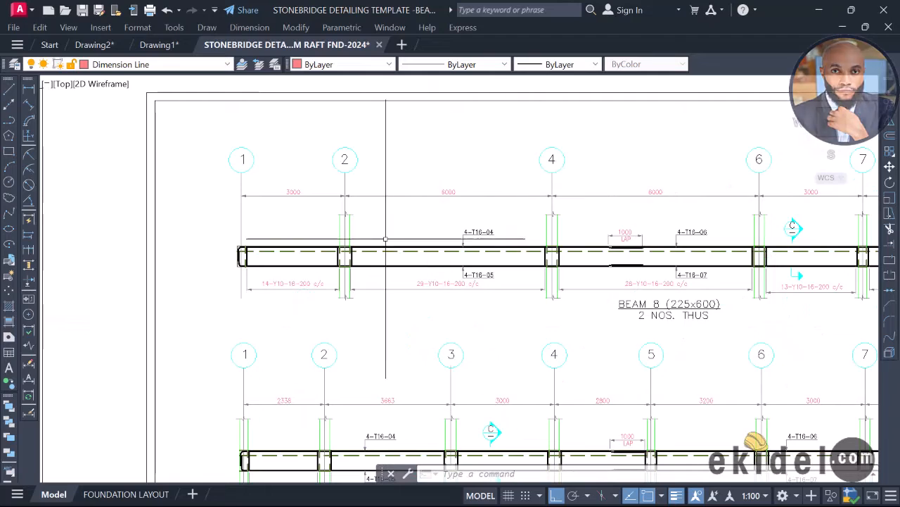
scroll(275, 252, up, 4)
scroll(316, 197, down, 8)
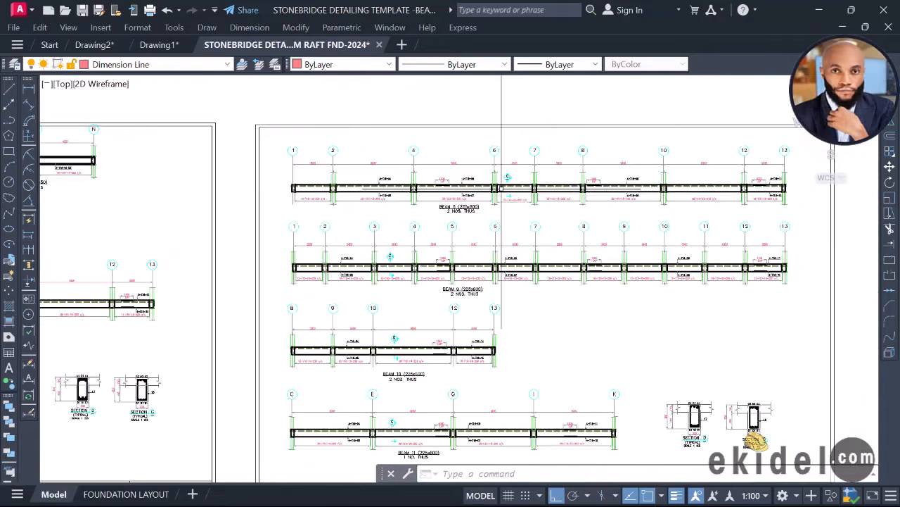
Examine the title block of the First Floor Beam Details sheet and the layout of the neighbouring sample sheets
middle_drag(581, 234, 512, 142)
scroll(512, 143, down, 2)
scroll(623, 306, up, 8)
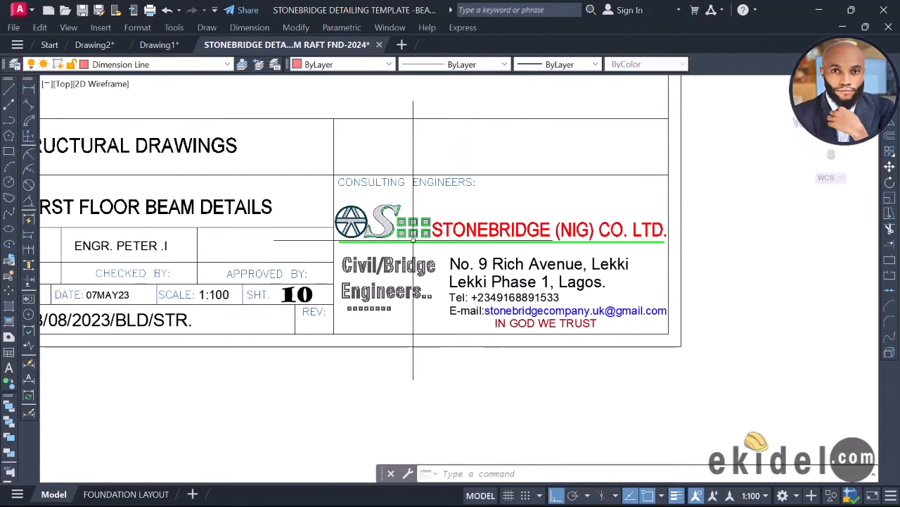
scroll(415, 267, down, 5)
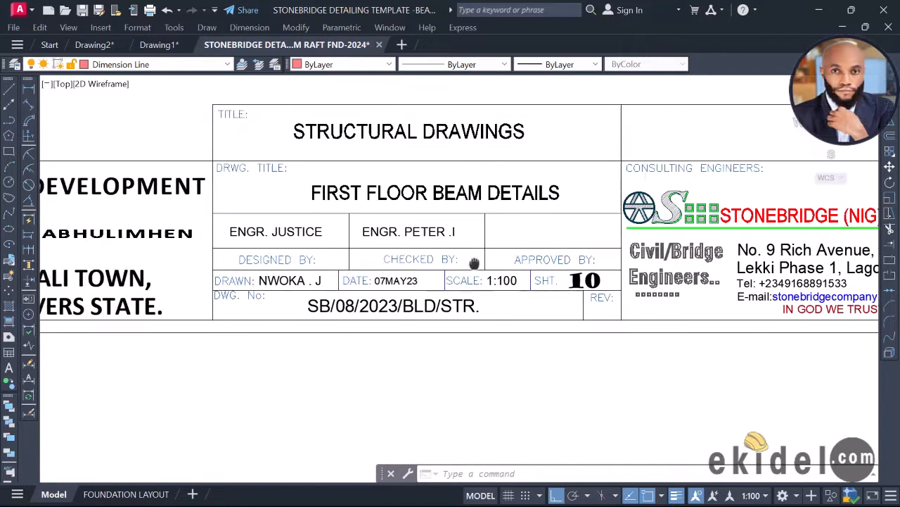
scroll(541, 241, up, 3)
mouse_move(381, 265)
middle_down()
mouse_move(541, 241)
mouse_move(486, 377)
middle_up()
scroll(541, 240, down, 3)
scroll(486, 377, down, 2)
middle_drag(451, 249, 428, 312)
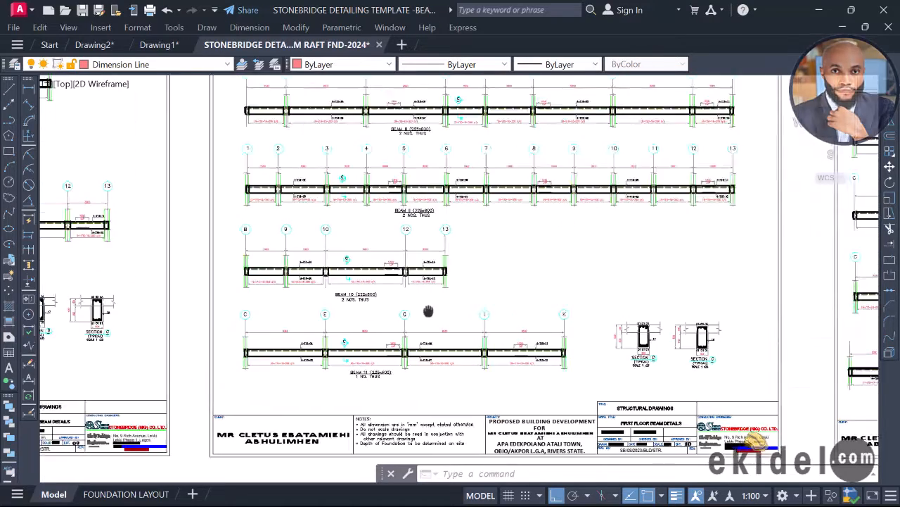
scroll(426, 316, down, 2)
scroll(493, 216, down, 2)
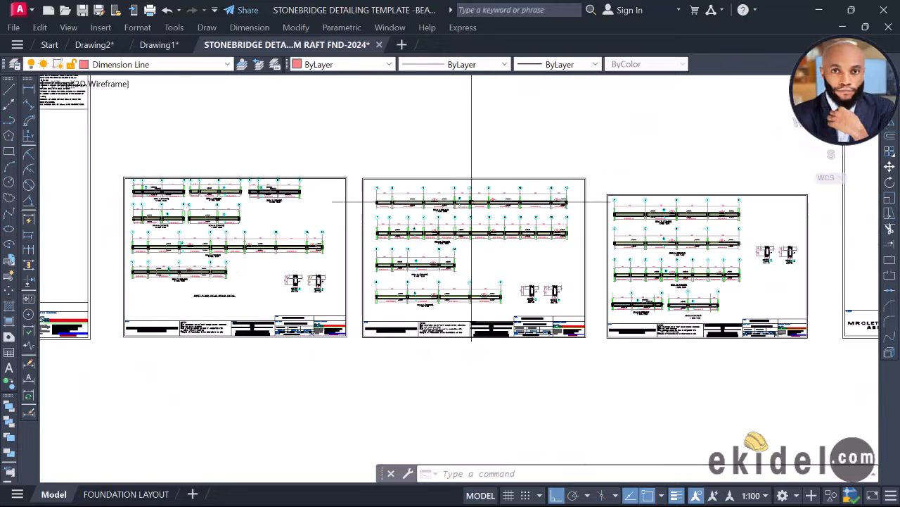
middle_drag(472, 212, 468, 251)
Return to the transferred drawings and examine the elevations of beams 3B1 to 3B4 and 3B21 to 3B23
scroll(399, 217, down, 2)
mouse_move(398, 218)
middle_down()
mouse_move(415, 245)
mouse_move(428, 391)
middle_up()
scroll(416, 246, down, 2)
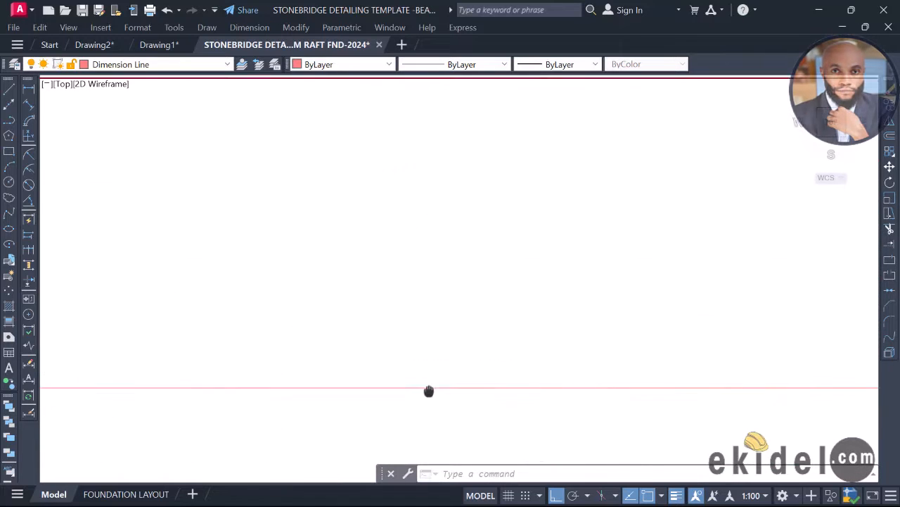
middle_drag(433, 247, 446, 401)
scroll(426, 363, down, 5)
middle_drag(398, 243, 391, 443)
scroll(383, 237, up, 4)
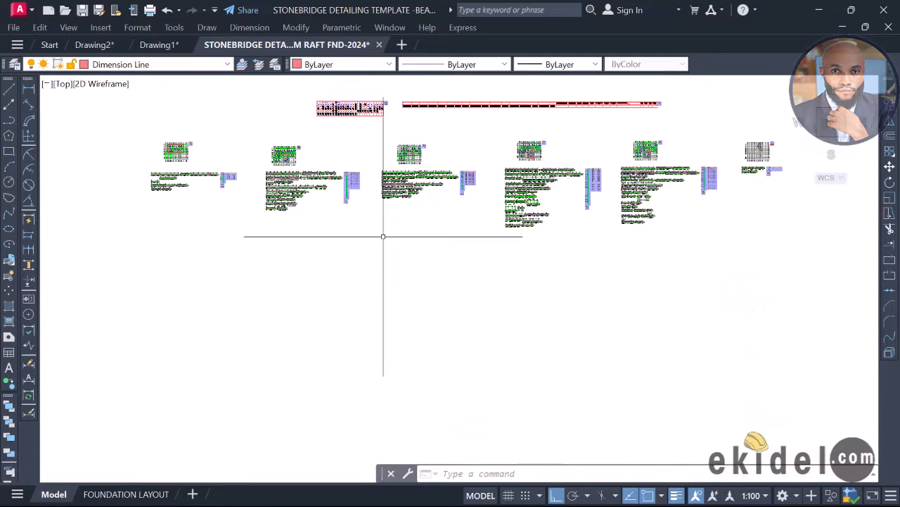
scroll(384, 169, up, 8)
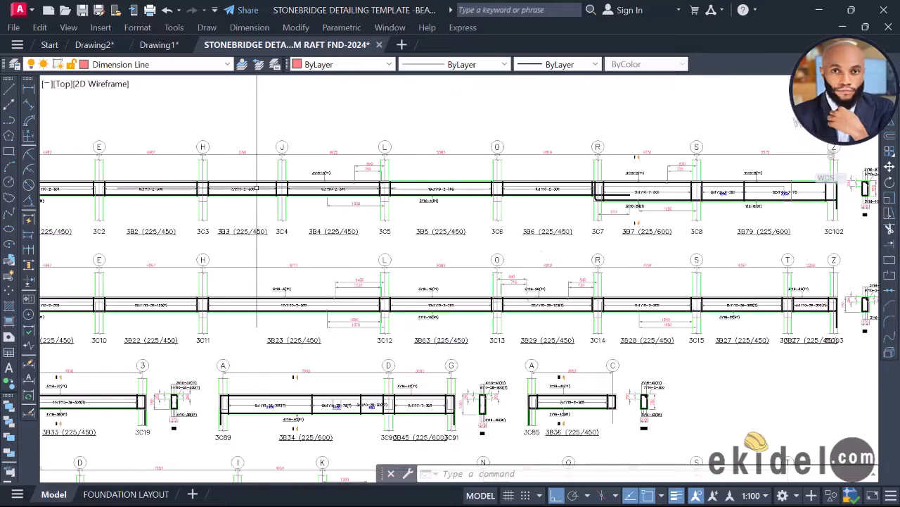
middle_drag(272, 226, 301, 232)
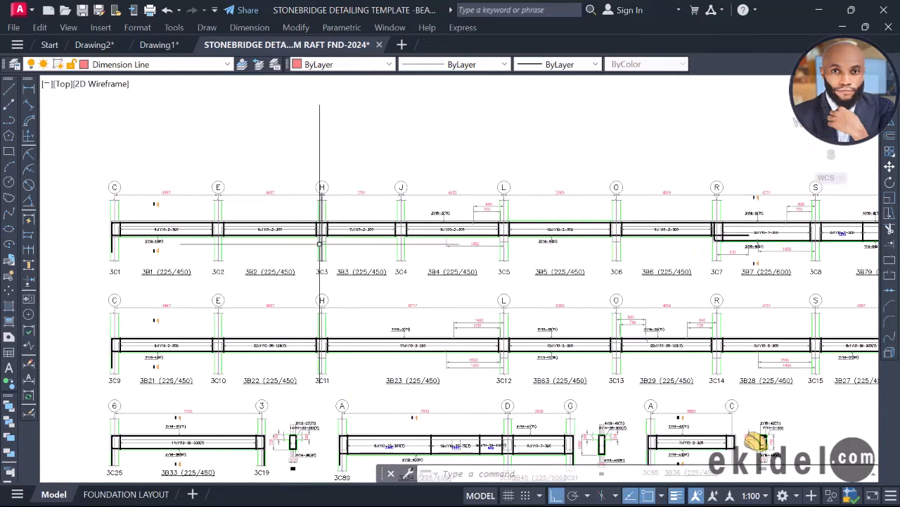
scroll(279, 248, up, 2)
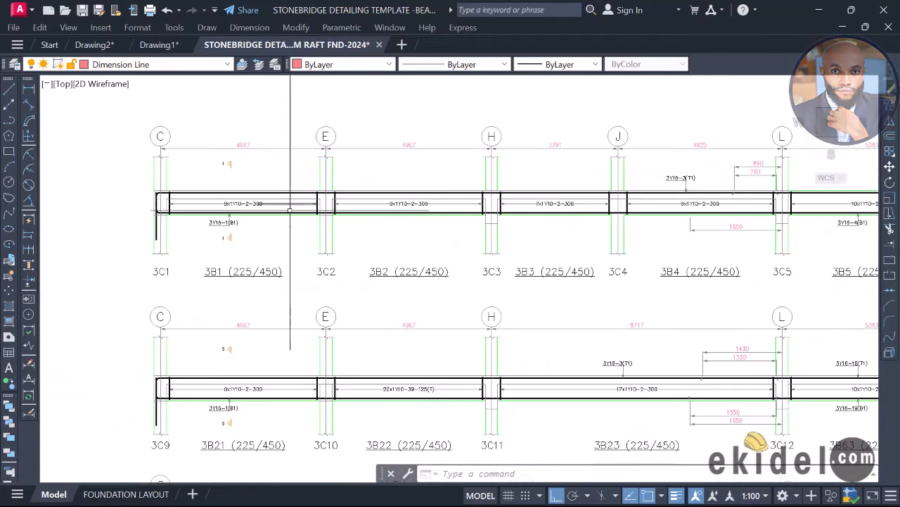
scroll(290, 210, down, 2)
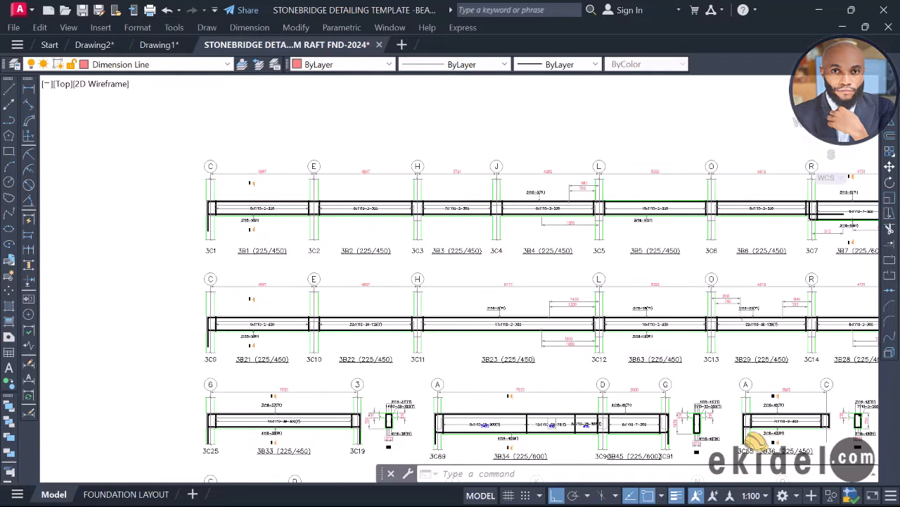
scroll(275, 179, up, 2)
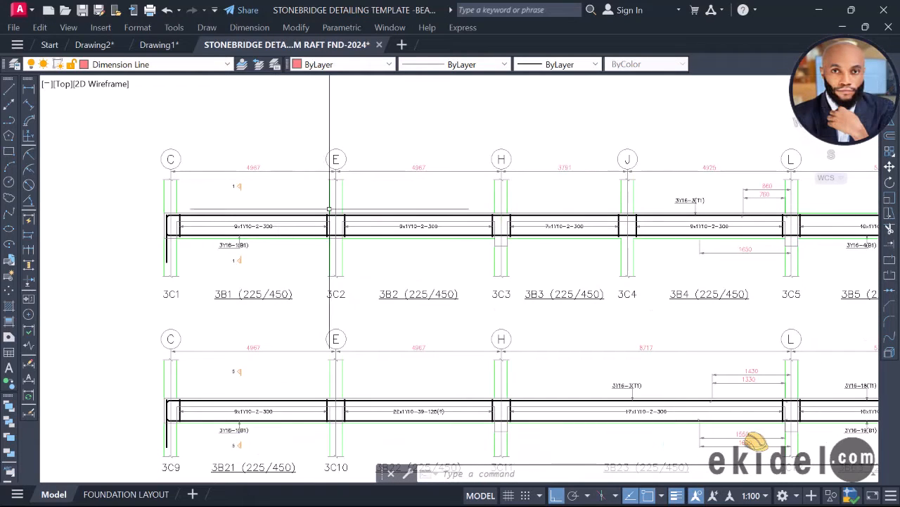
Examine the full set of 3B beam elevations, with a closer look at beams 3B4 to 3B79 between grids J and Z
scroll(310, 200, down, 6)
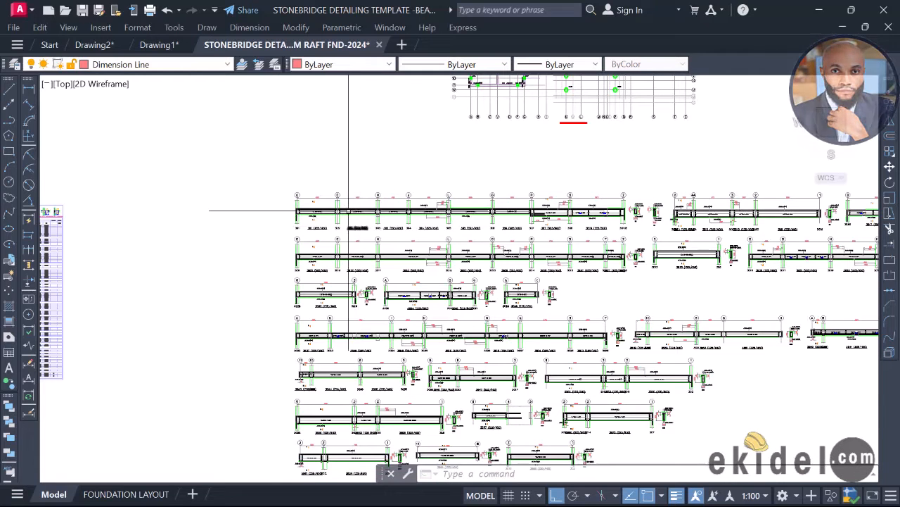
scroll(351, 214, up, 2)
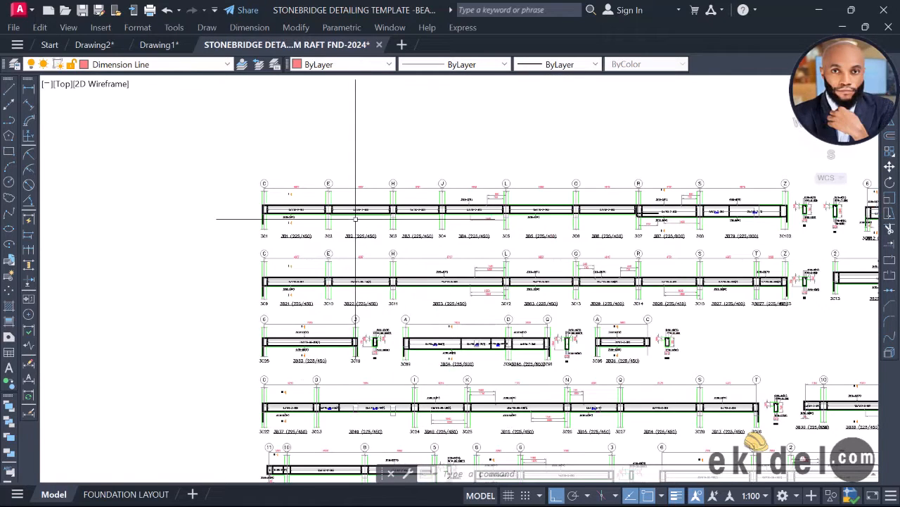
scroll(655, 211, up, 4)
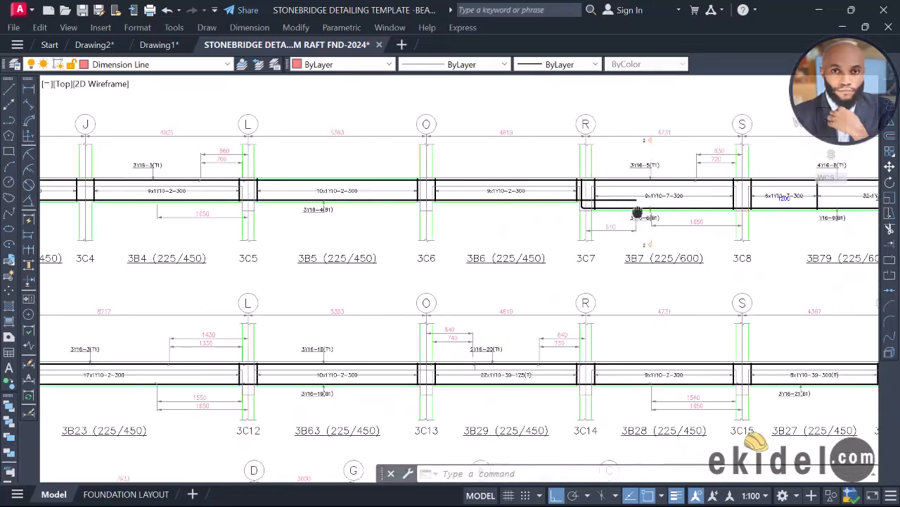
scroll(474, 232, down, 2)
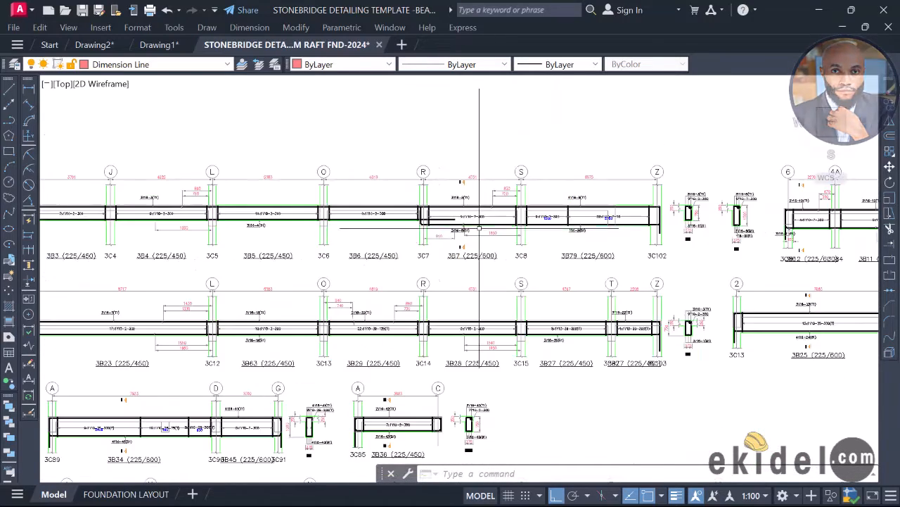
middle_drag(409, 238, 556, 223)
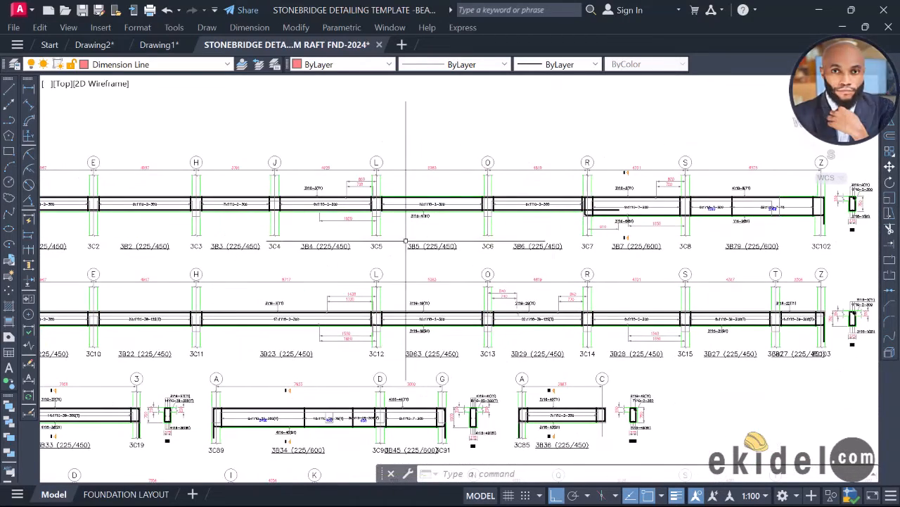
scroll(457, 239, down, 3)
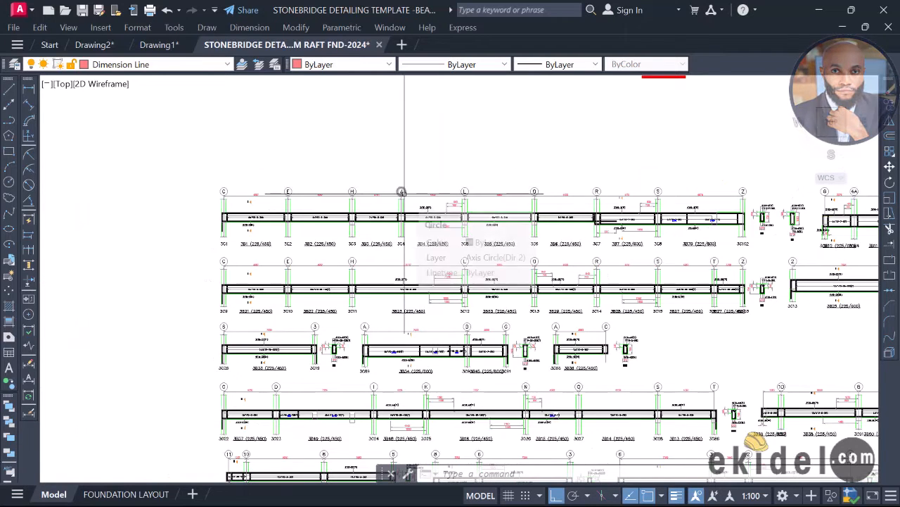
scroll(335, 212, up, 3)
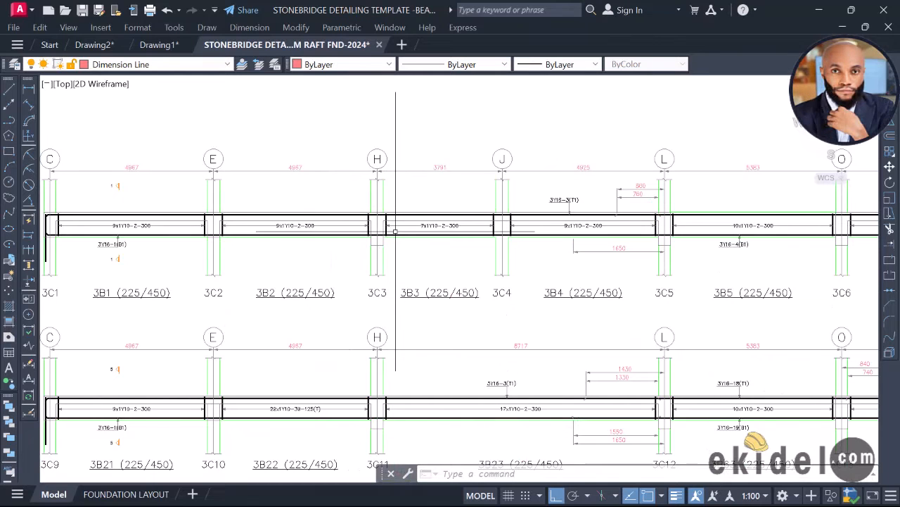
scroll(422, 232, down, 3)
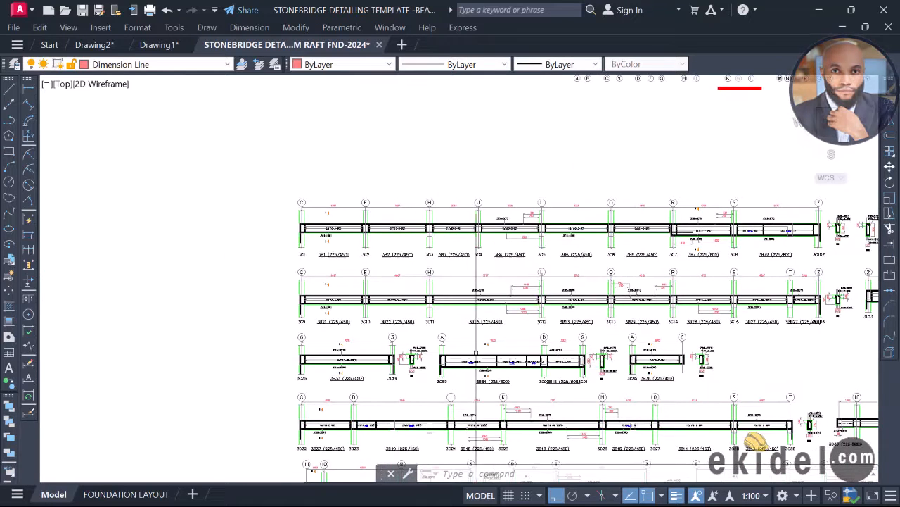
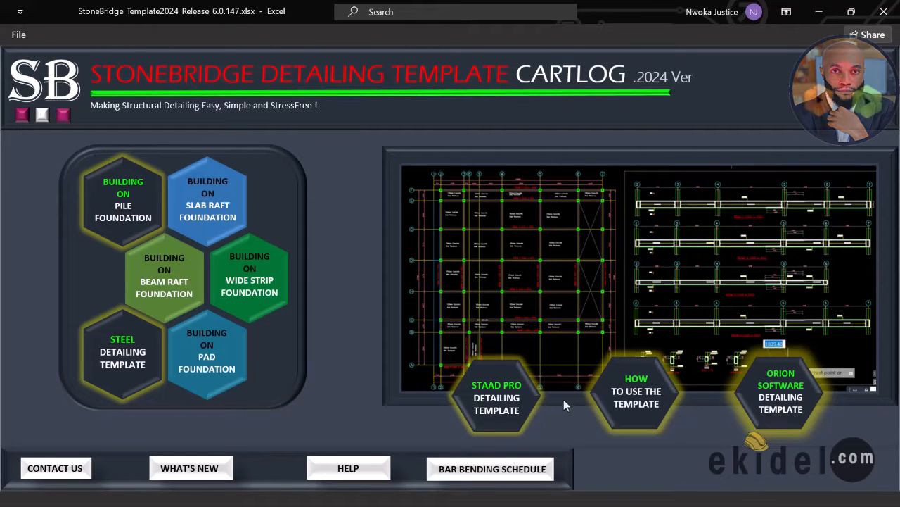
Open the bar bending schedule from the StoneBridge template catalogue in Excel and show the whole table in a maximized AutoCAD window
click(484, 470)
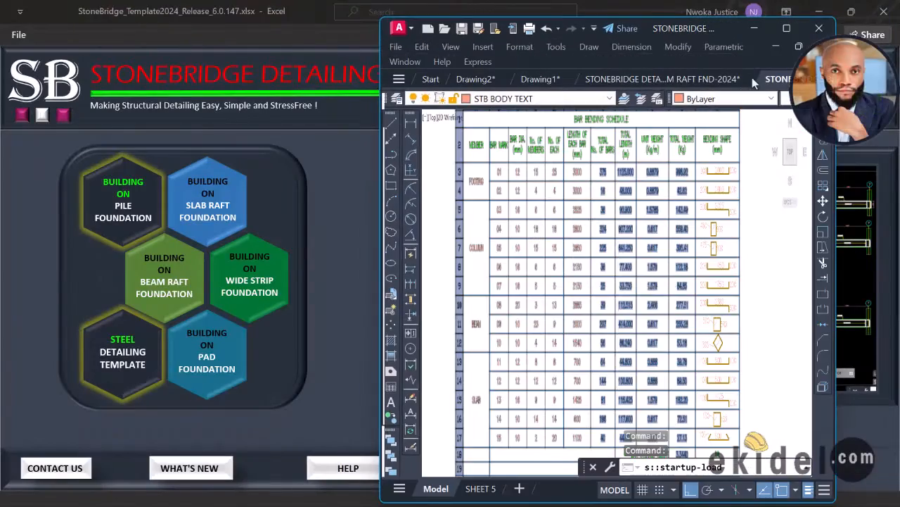
click(788, 28)
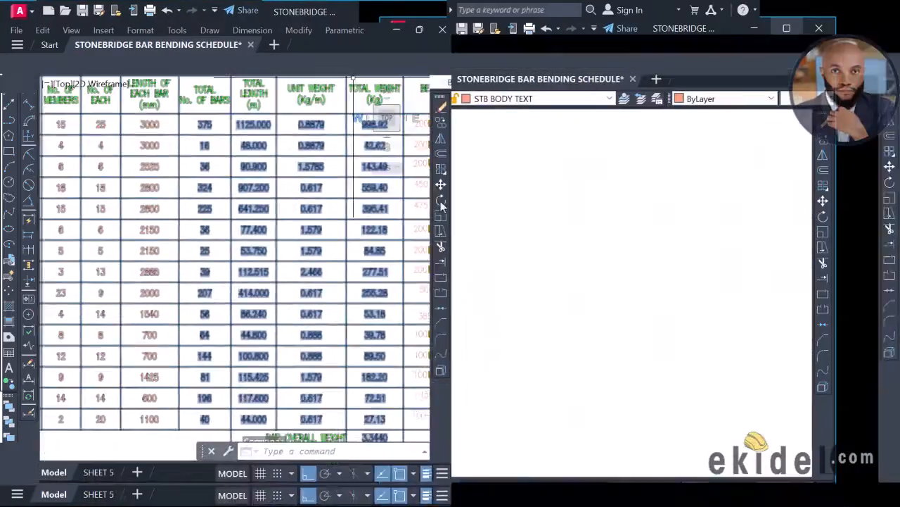
scroll(382, 140, down, 5)
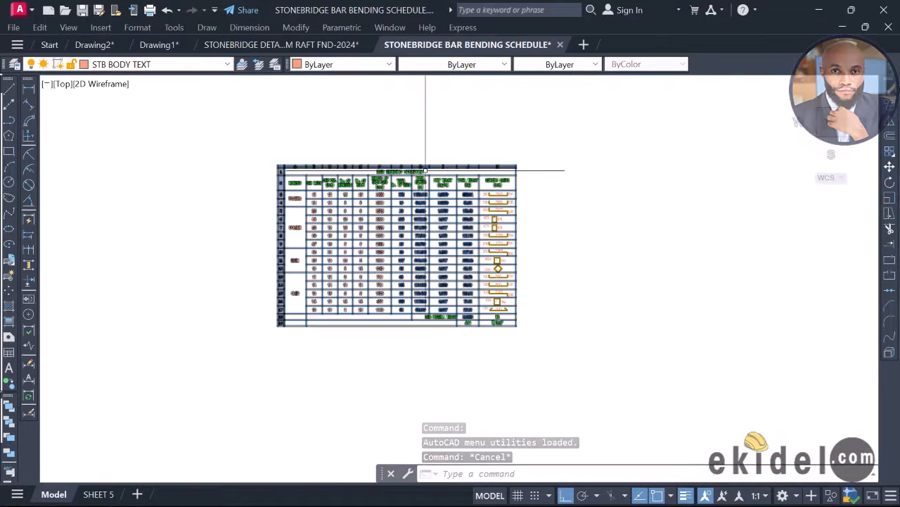
scroll(382, 141, up, 3)
scroll(417, 131, down, 2)
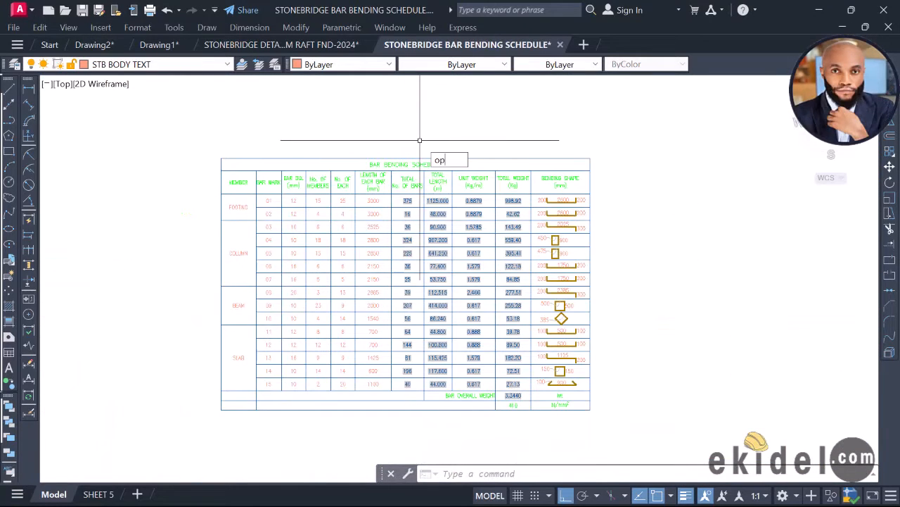
Set the uniform background of 2D model space to black in the drawing window colour options
key(Return)
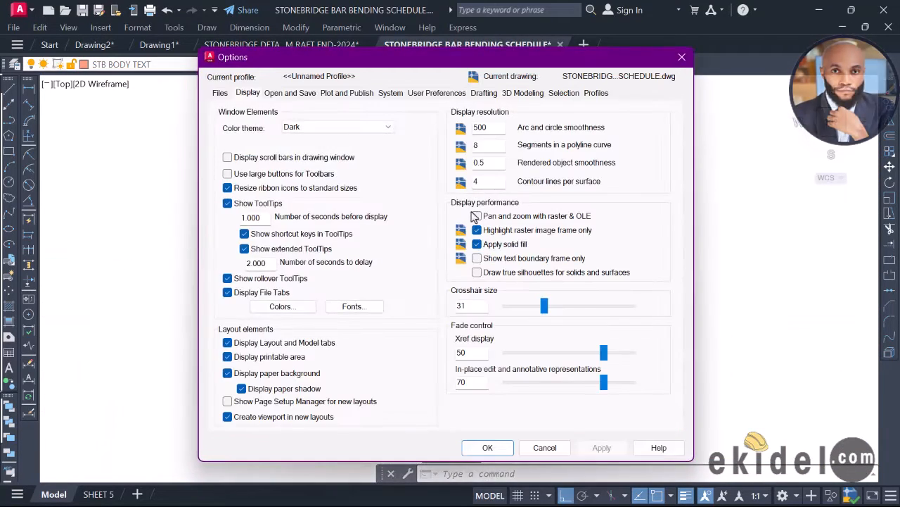
click(280, 306)
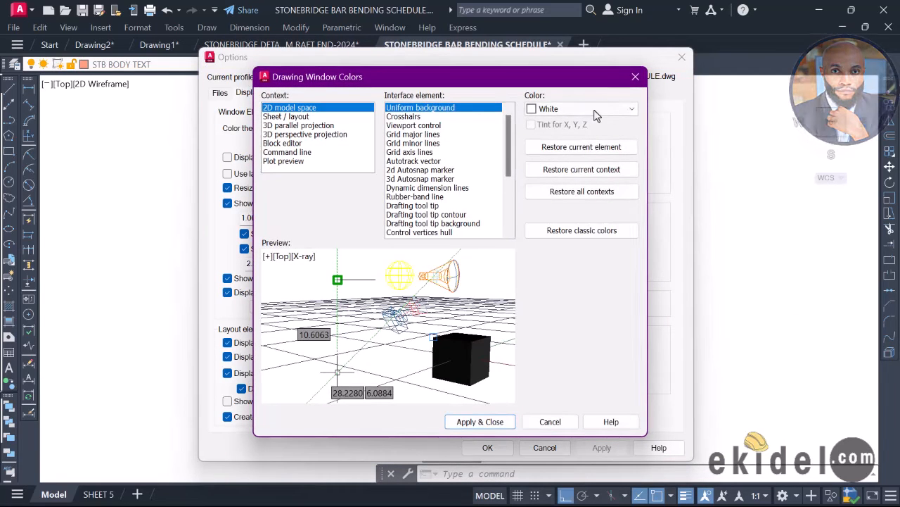
click(594, 110)
click(563, 204)
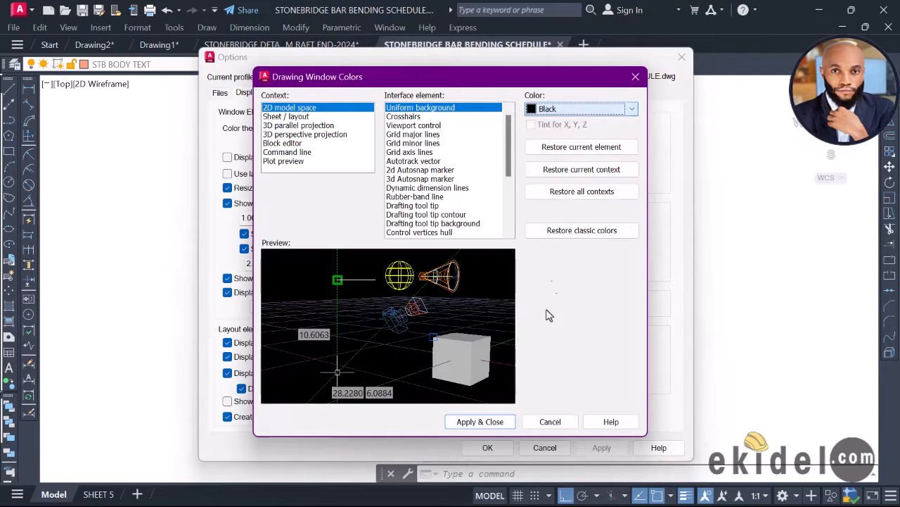
click(504, 428)
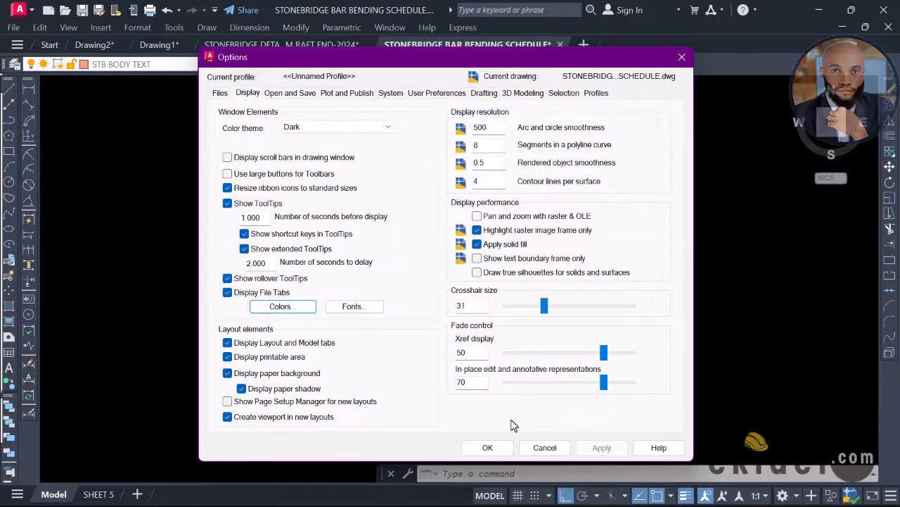
click(488, 447)
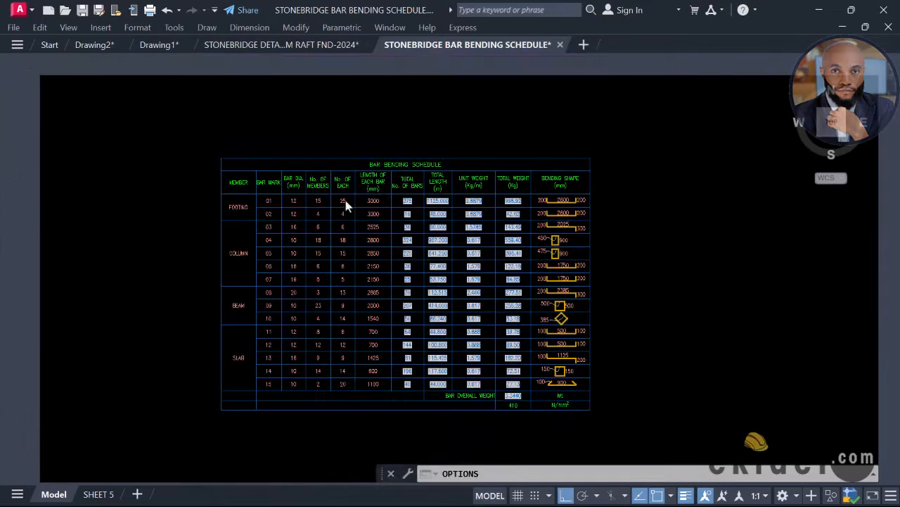
Examine the bar bending schedule's columns, from bar marks and diameters through total lengths and weights to the bending shapes
scroll(394, 281, up, 3)
scroll(201, 211, down, 3)
scroll(537, 178, up, 5)
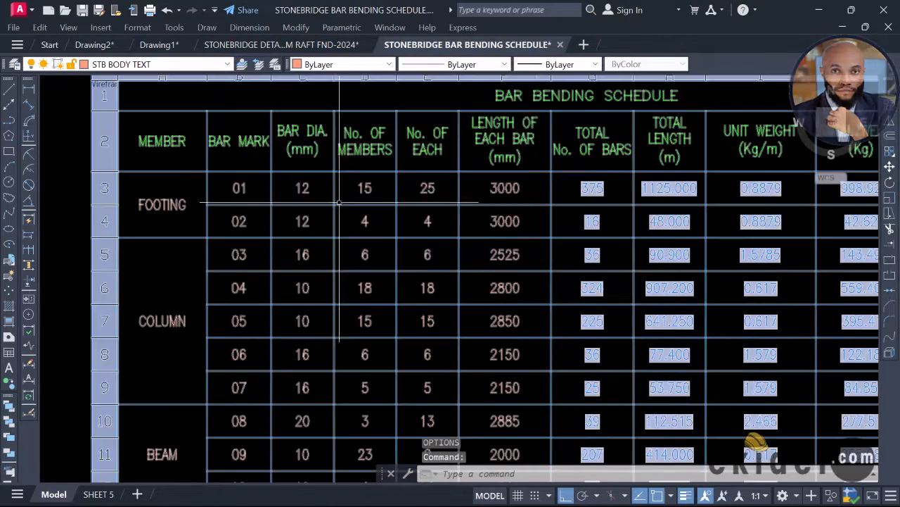
scroll(536, 178, down, 3)
scroll(537, 178, up, 5)
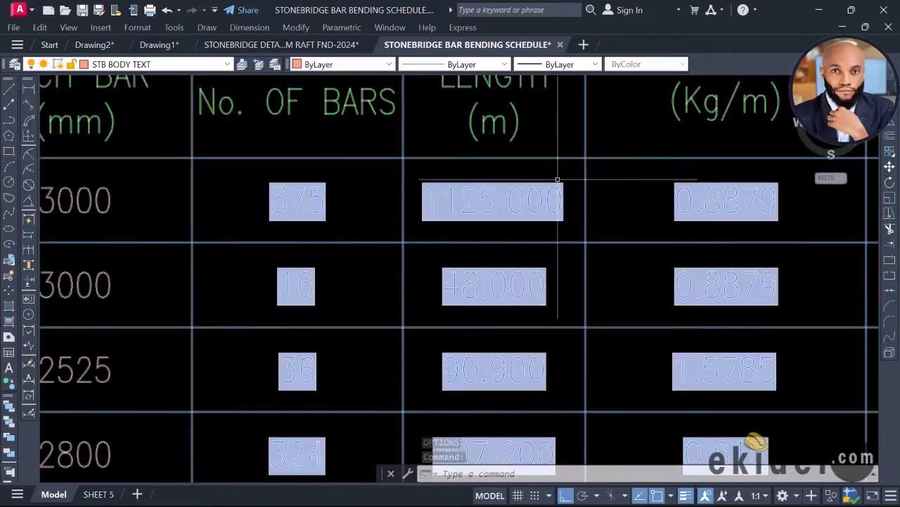
middle_drag(548, 176, 411, 243)
scroll(311, 251, down, 2)
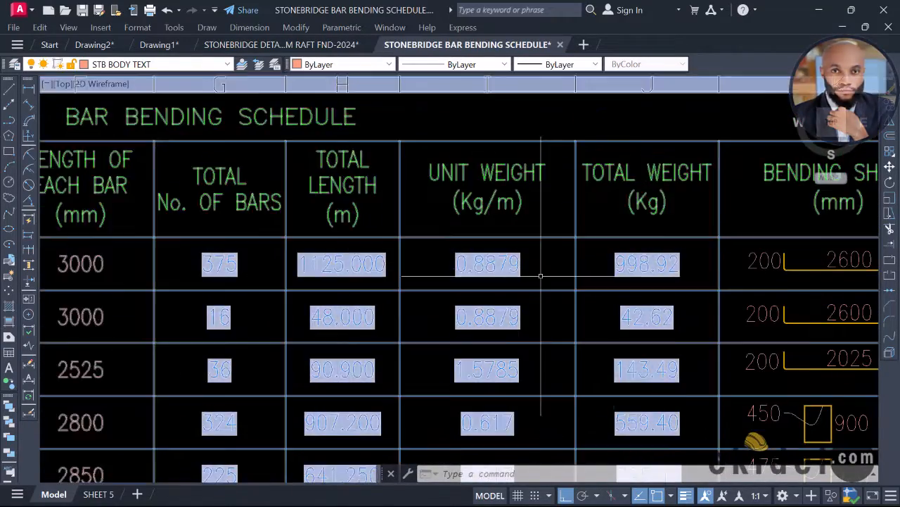
scroll(650, 270, up, 2)
scroll(654, 270, down, 8)
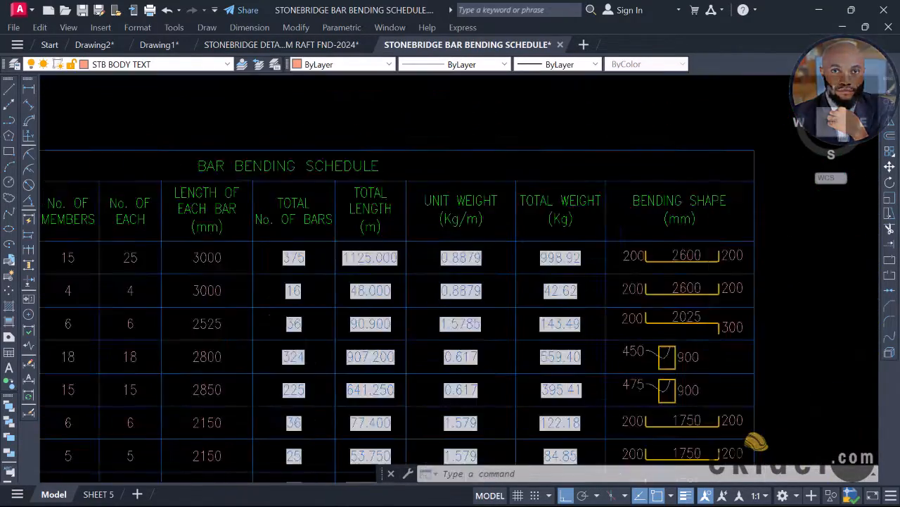
middle_drag(648, 236, 621, 201)
key(Escape)
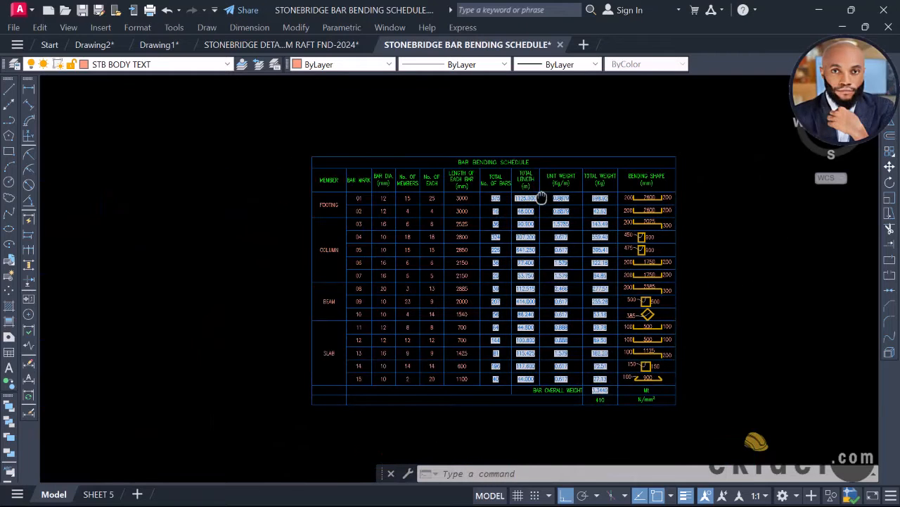
Return to the beam raft detailing template drawing and look over the transferred 3B beam elevations on the black background
click(259, 44)
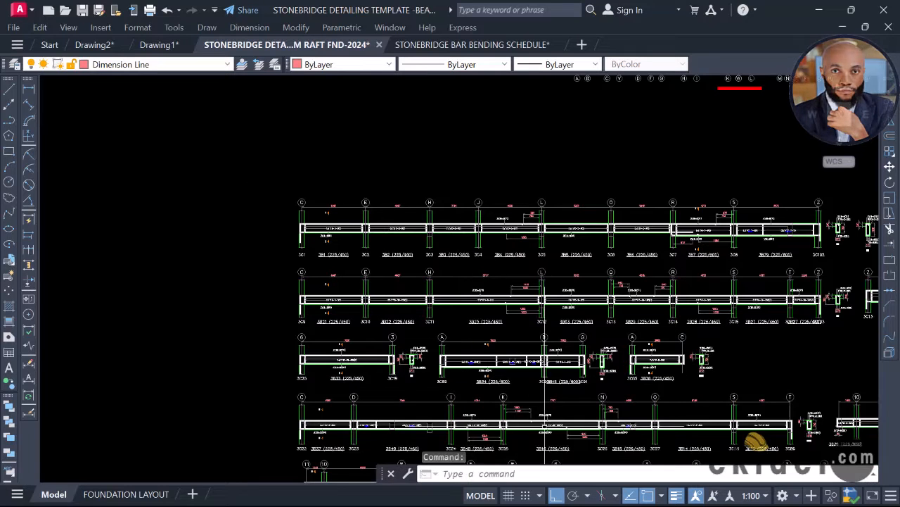
key(super)
click(543, 489)
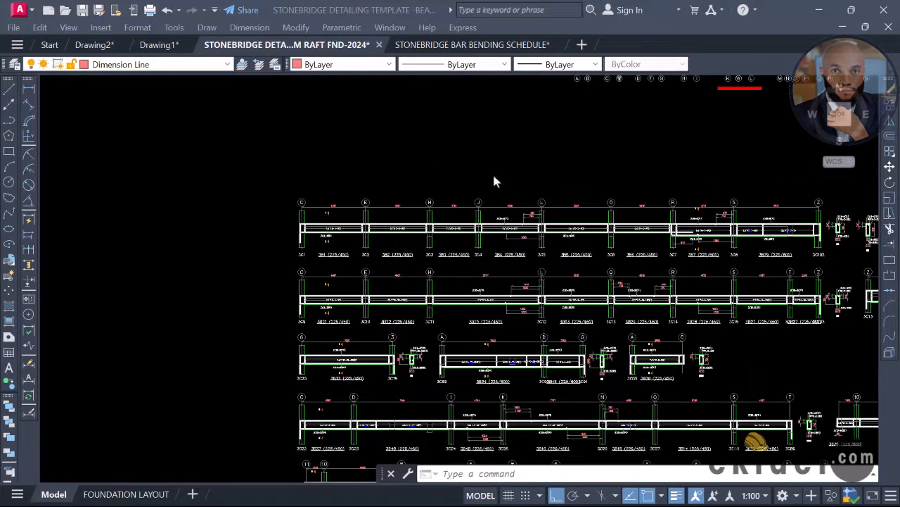
scroll(436, 194, down, 2)
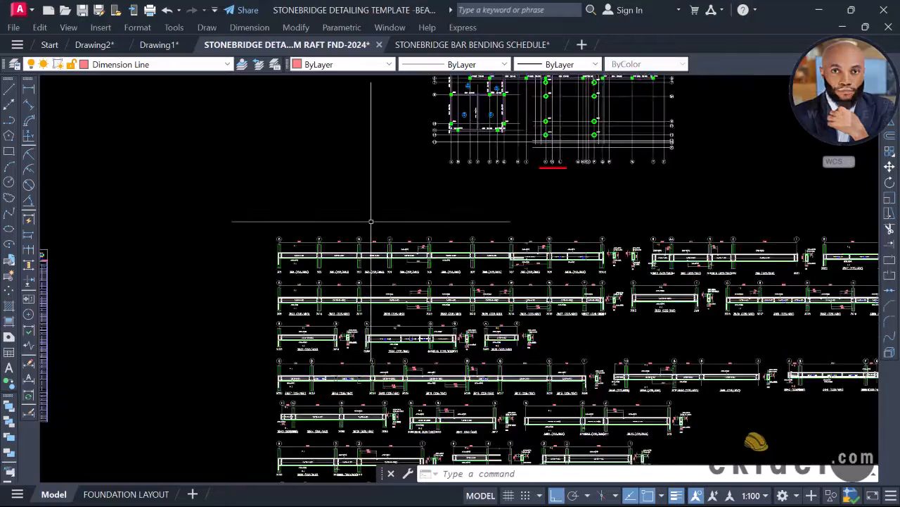
scroll(370, 221, down, 2)
scroll(364, 221, up, 4)
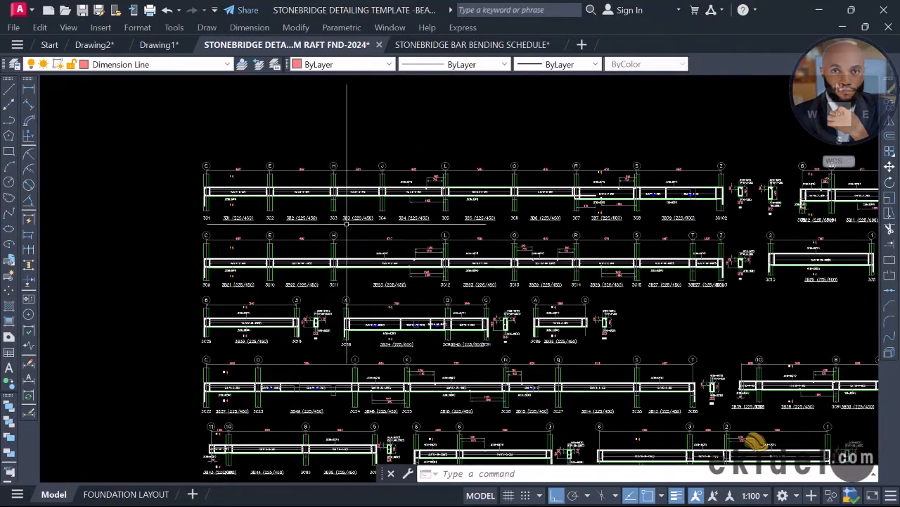
scroll(354, 224, up, 4)
scroll(358, 211, down, 7)
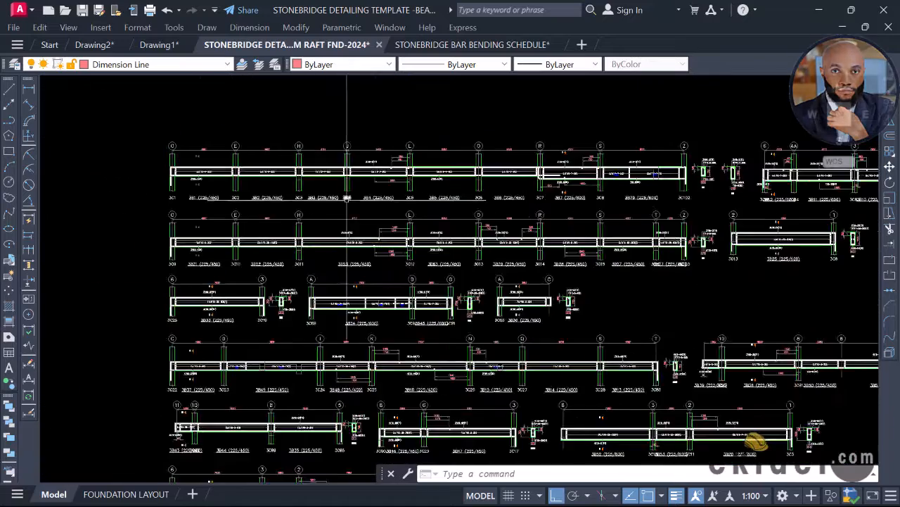
Find the template's framed sample sheets and examine the ground beams and slab panels of the Raft Foundation Layout
scroll(396, 185, down, 6)
middle_drag(501, 294, 415, 163)
scroll(415, 163, down, 4)
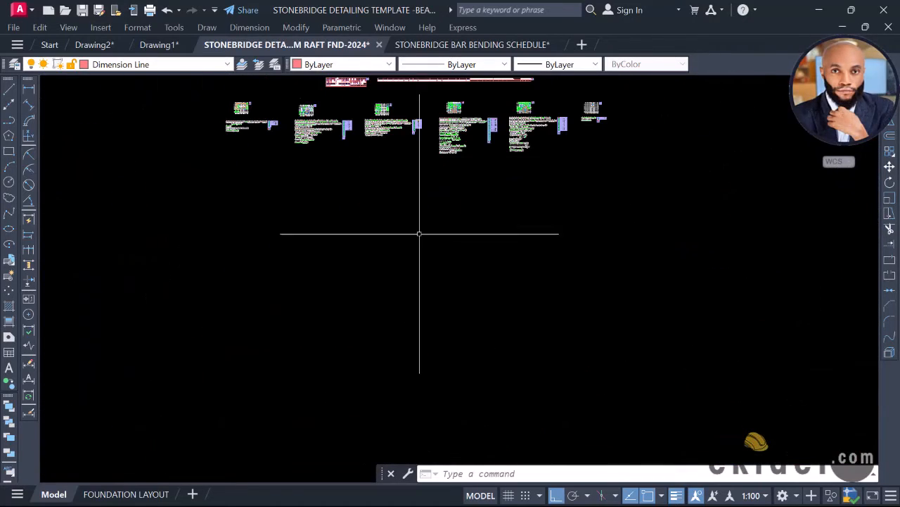
scroll(420, 234, down, 2)
mouse_move(440, 247)
middle_down()
mouse_move(439, 273)
mouse_move(402, 144)
middle_up()
middle_drag(385, 248, 364, 150)
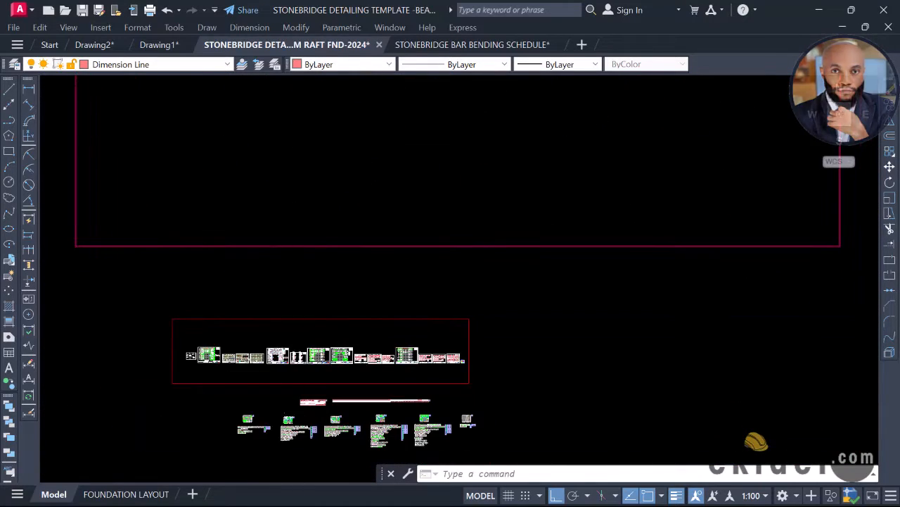
scroll(227, 364, up, 6)
scroll(85, 334, up, 4)
middle_drag(103, 324, 284, 330)
scroll(275, 237, up, 4)
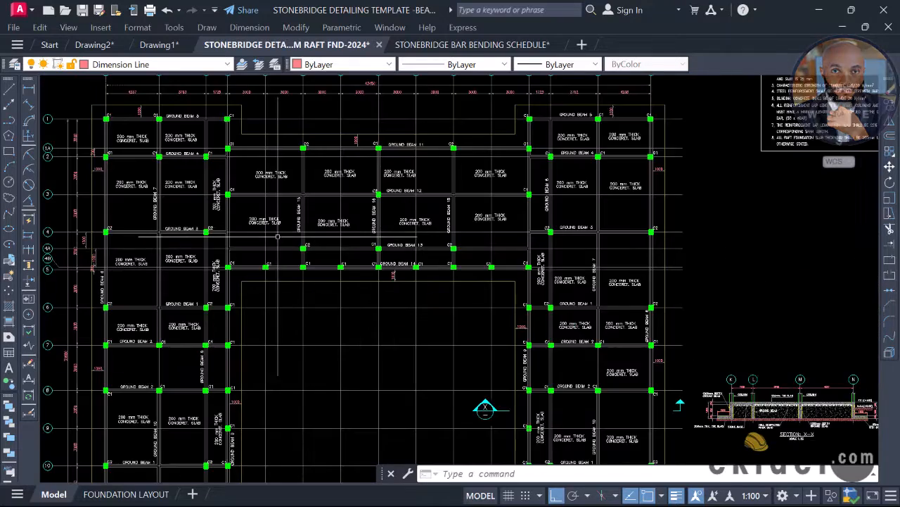
scroll(264, 219, down, 6)
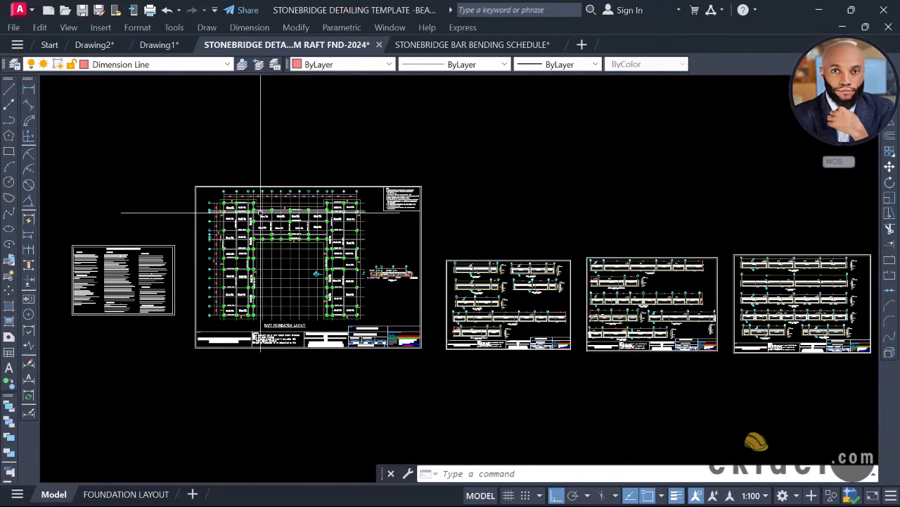
middle_drag(262, 228, 290, 259)
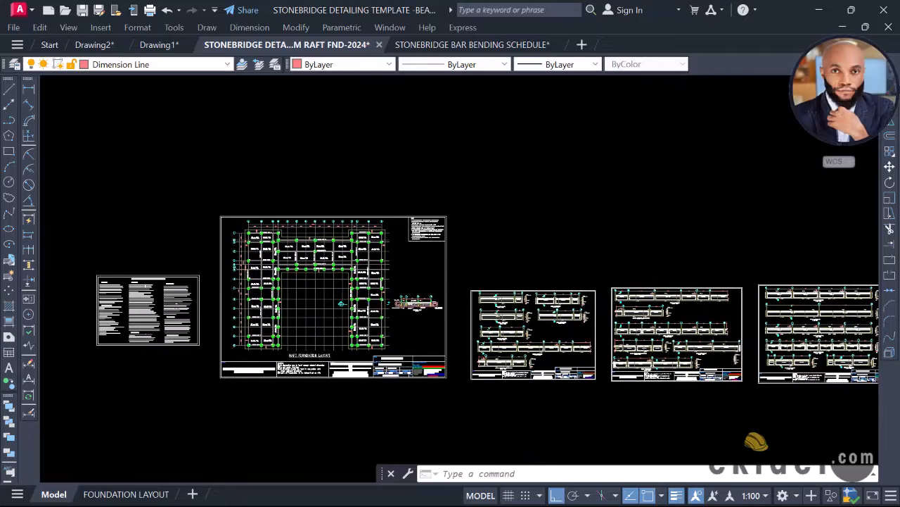
scroll(302, 306, up, 2)
middle_drag(358, 313, 269, 246)
scroll(376, 276, down, 2)
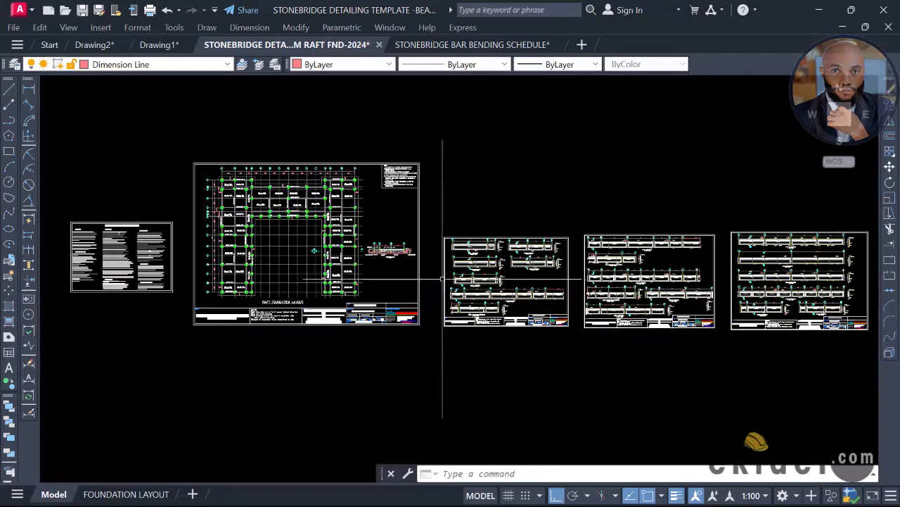
Examine the ground beam sample sheets beside the raft layout, with a closer look at the Beam 9 and Beam 10 elevations
mouse_move(528, 284)
middle_down()
mouse_move(426, 261)
mouse_move(272, 279)
middle_up()
scroll(509, 263, up, 6)
scroll(412, 245, down, 3)
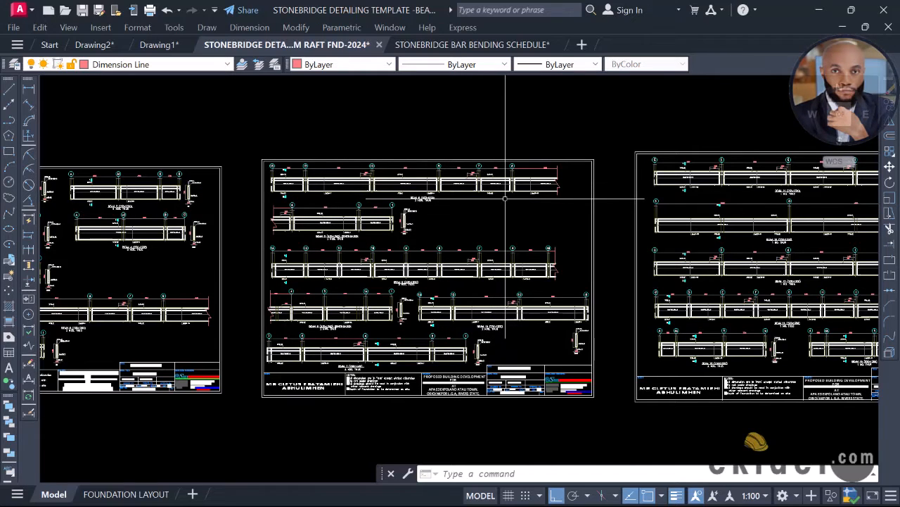
scroll(447, 222, up, 4)
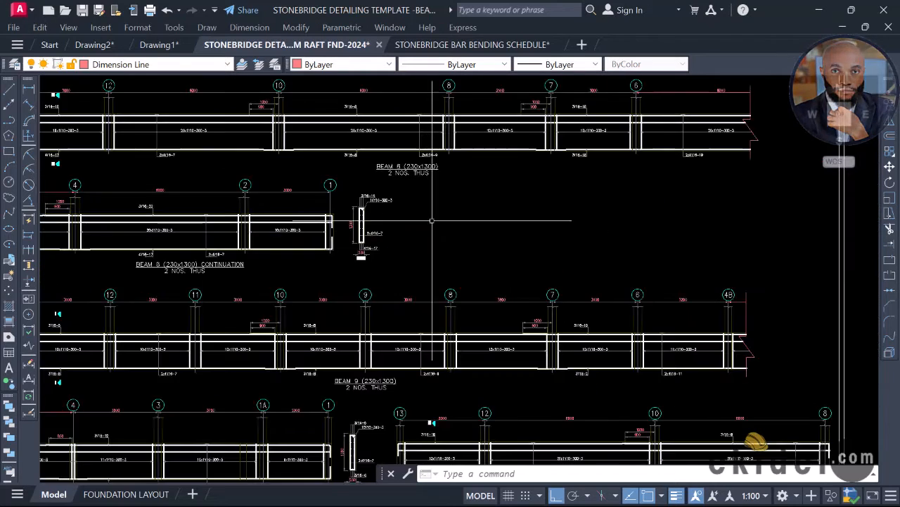
middle_drag(413, 252, 372, 259)
scroll(373, 259, down, 2)
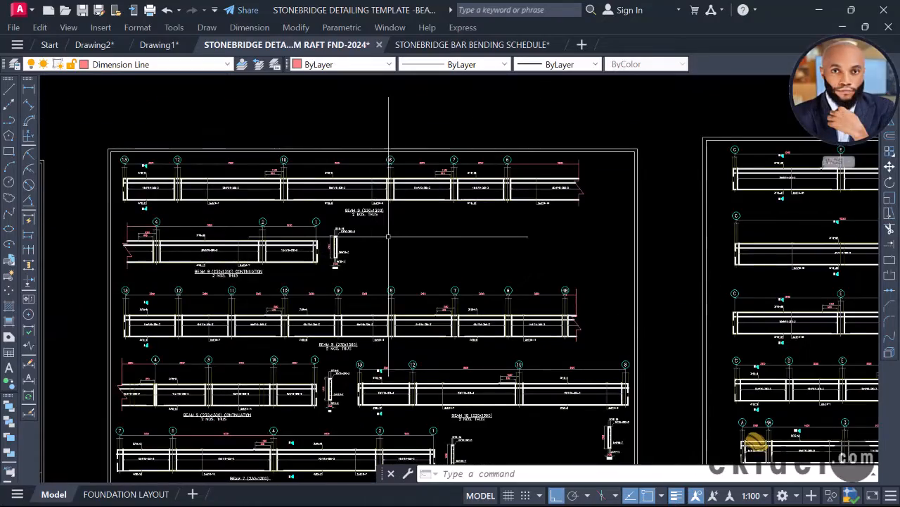
scroll(388, 237, down, 2)
middle_drag(552, 221, 362, 205)
scroll(374, 204, down, 4)
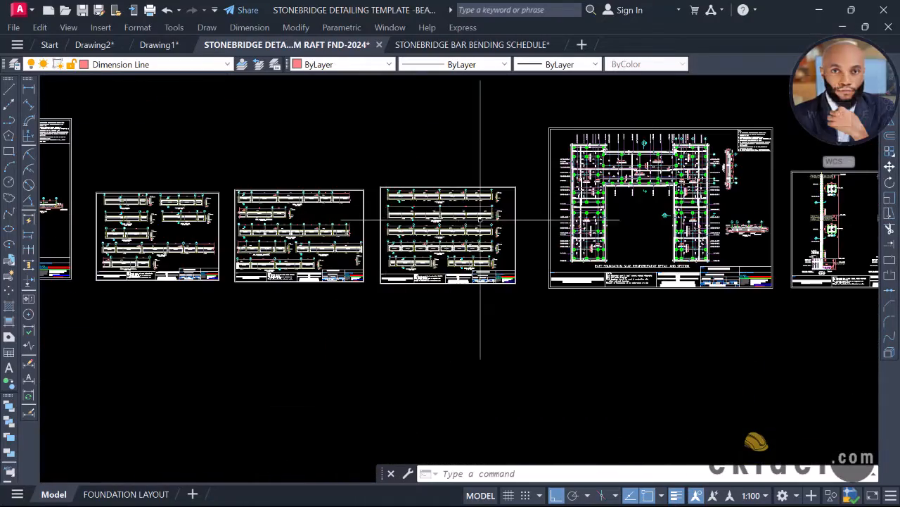
Examine the raft foundation slab reinforcement sheet, including the bar layout across the central wing and the adjacent section
middle_drag(480, 219, 301, 255)
scroll(362, 225, up, 6)
middle_drag(481, 197, 332, 234)
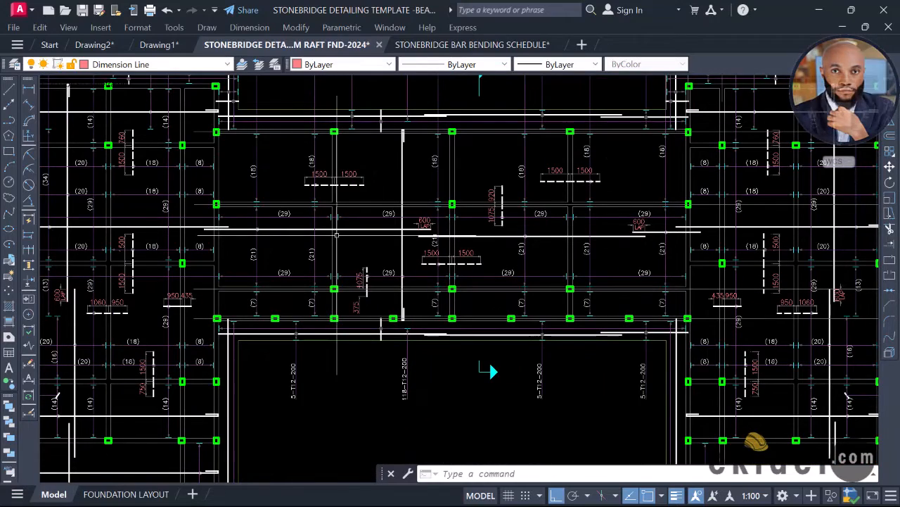
scroll(327, 228, down, 2)
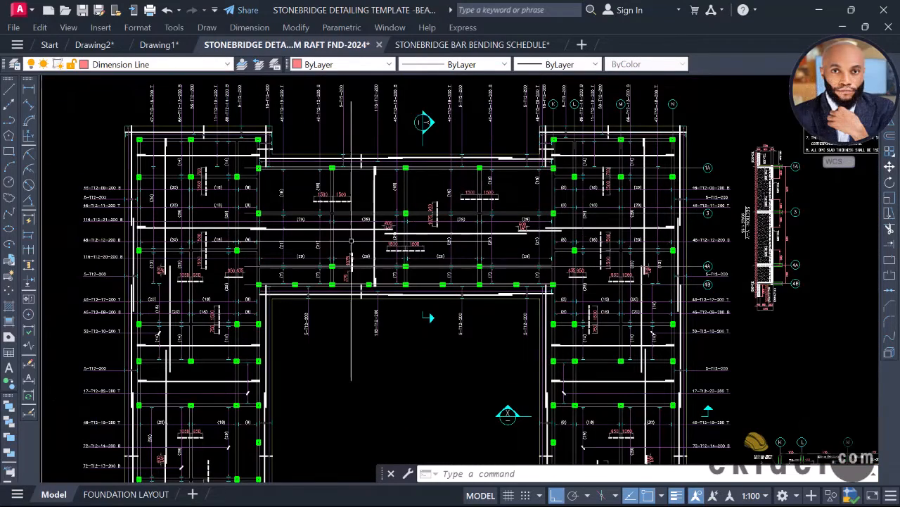
middle_drag(417, 221, 365, 212)
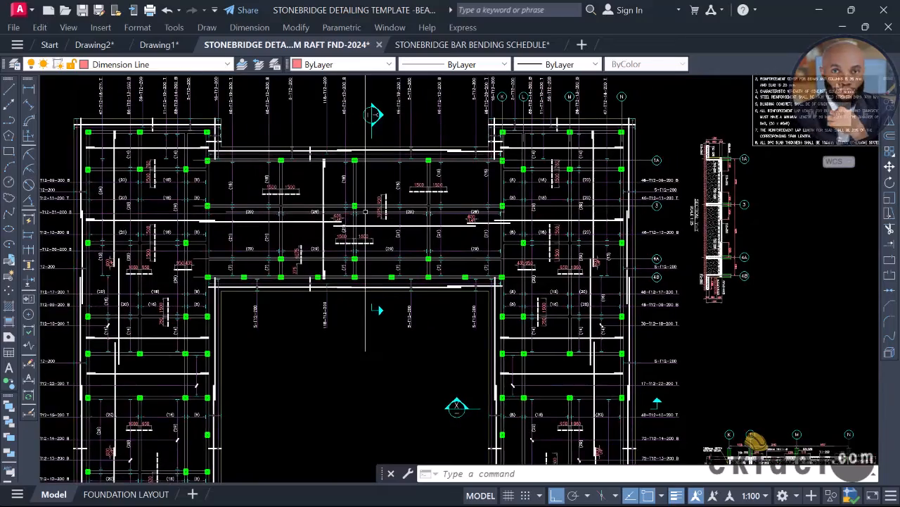
Examine Section X-X beside the raft slab plan, including its ground beams, toe slabs and T12-200 reinforcement between grids K and N
scroll(365, 211, down, 2)
middle_drag(622, 354, 426, 276)
scroll(427, 275, up, 5)
middle_drag(331, 270, 332, 271)
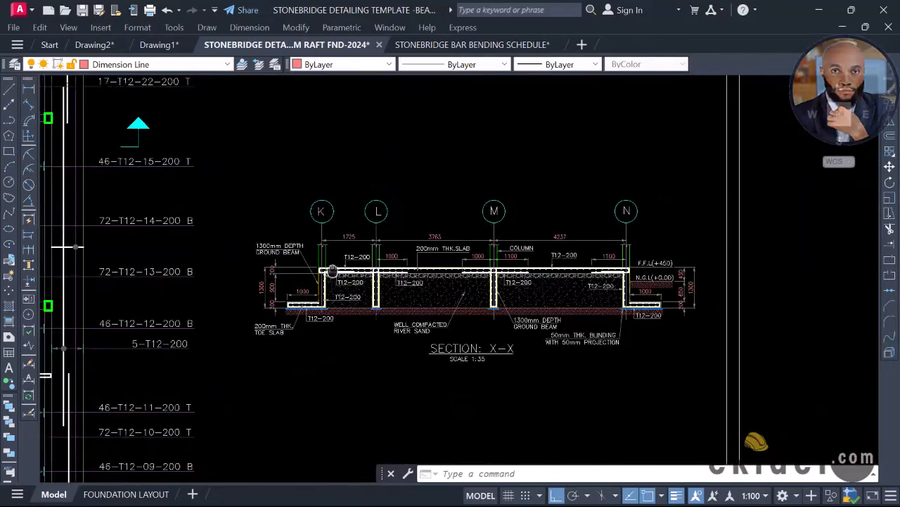
scroll(332, 270, up, 6)
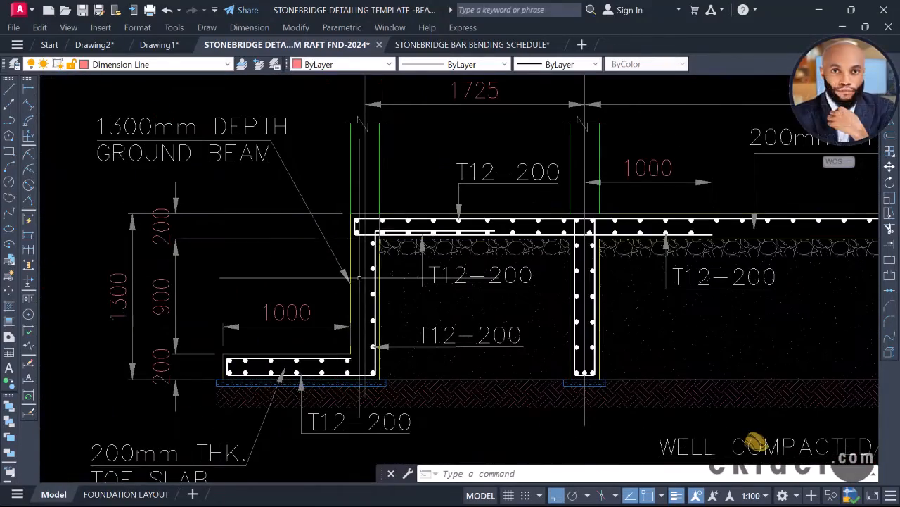
scroll(368, 256, down, 4)
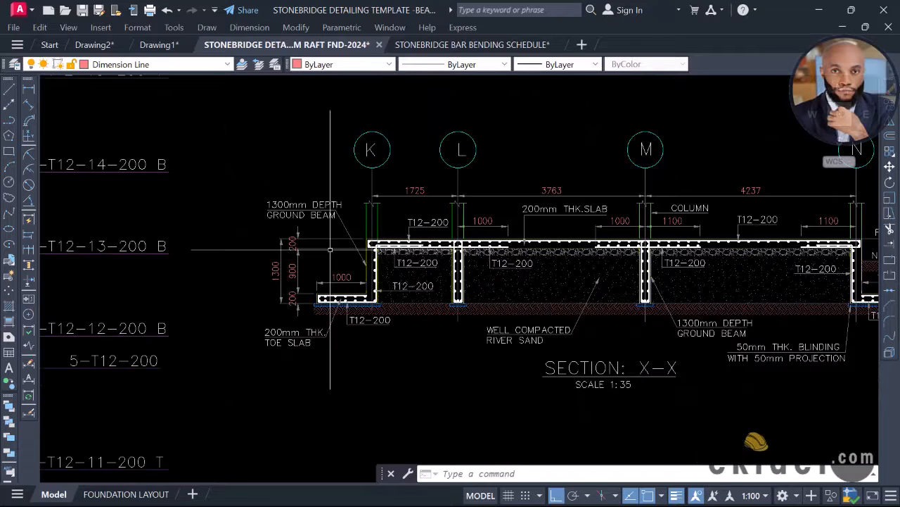
middle_drag(338, 251, 384, 260)
scroll(384, 260, down, 2)
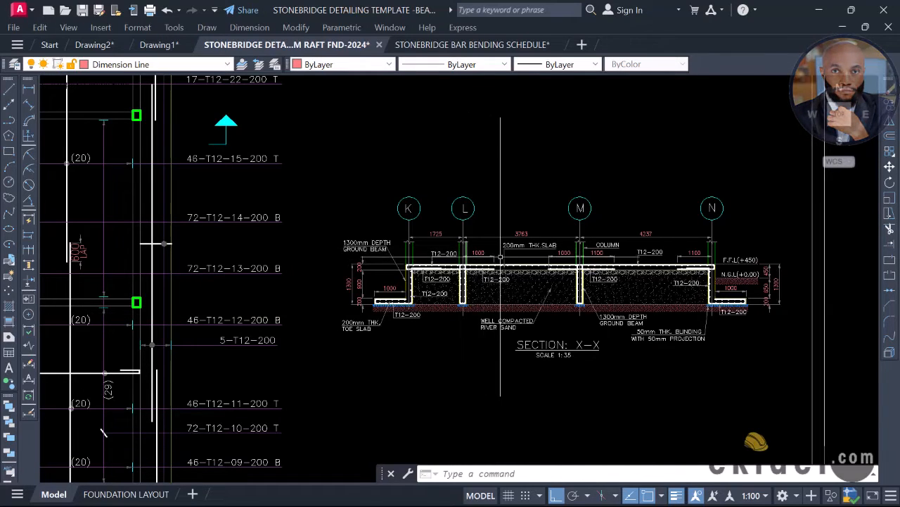
scroll(508, 283, up, 2)
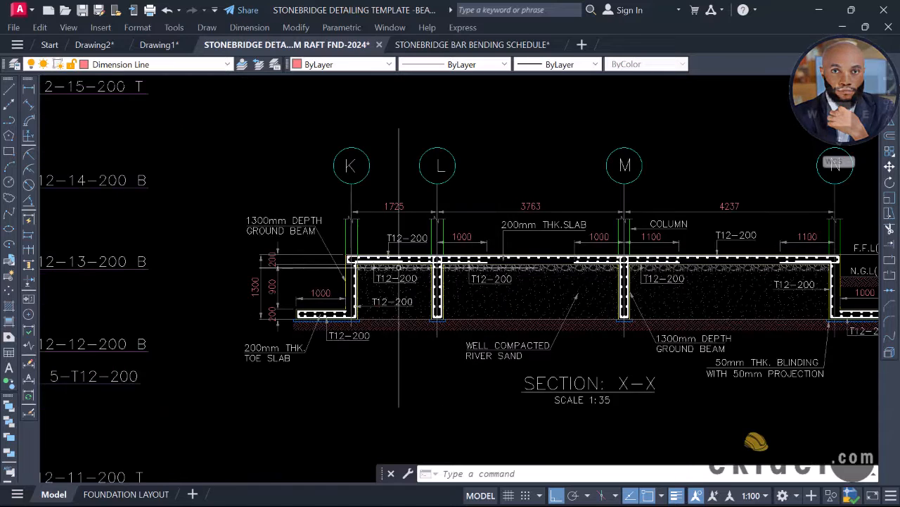
middle_drag(399, 266, 330, 266)
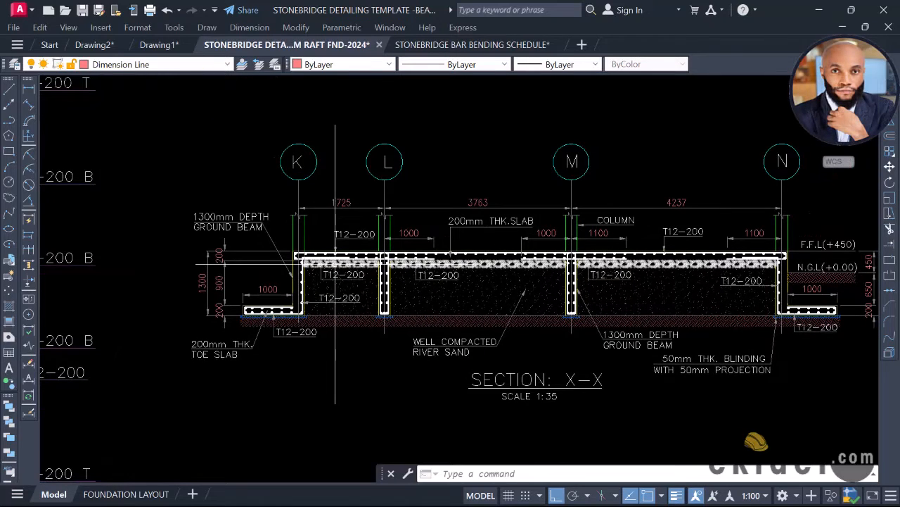
scroll(413, 230, up, 2)
scroll(413, 230, down, 2)
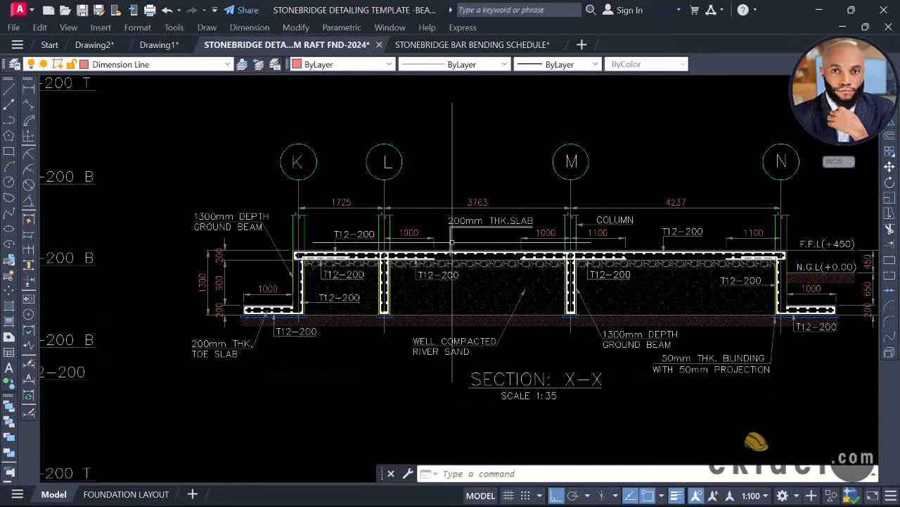
middle_drag(547, 246, 442, 220)
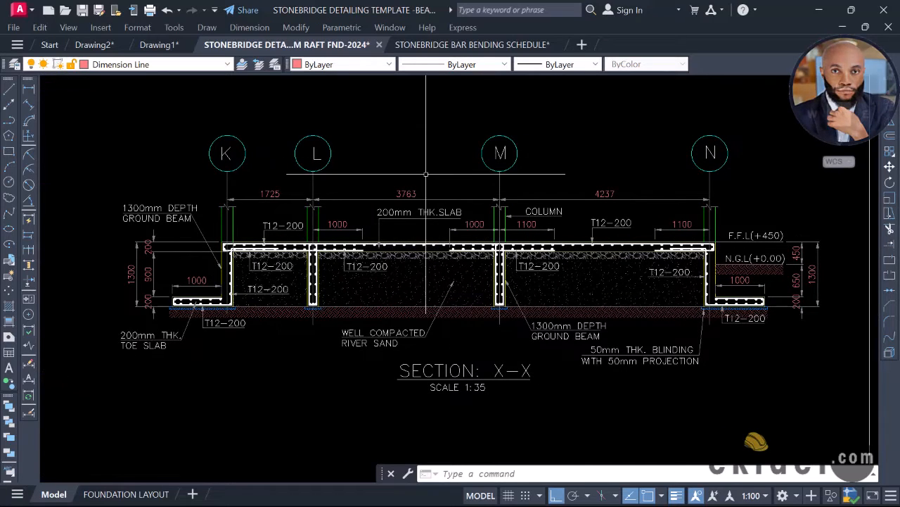
middle_drag(428, 175, 417, 201)
Look back over the raft slab reinforcement plan and the complete row of framed sample sheets
scroll(417, 201, down, 5)
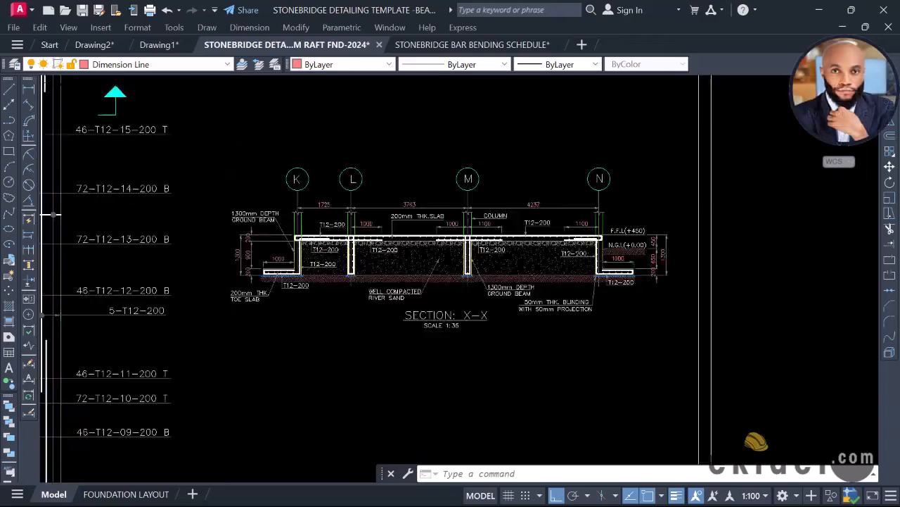
middle_drag(422, 240, 554, 380)
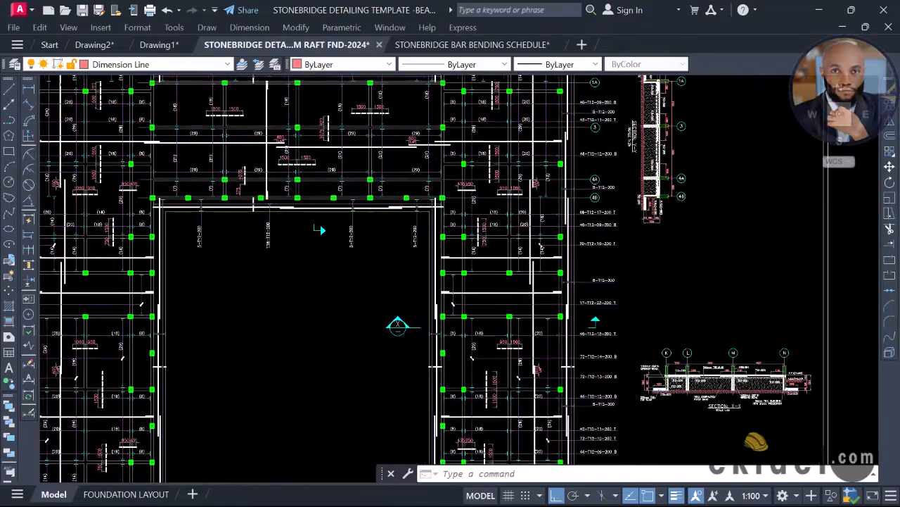
middle_drag(451, 252, 494, 311)
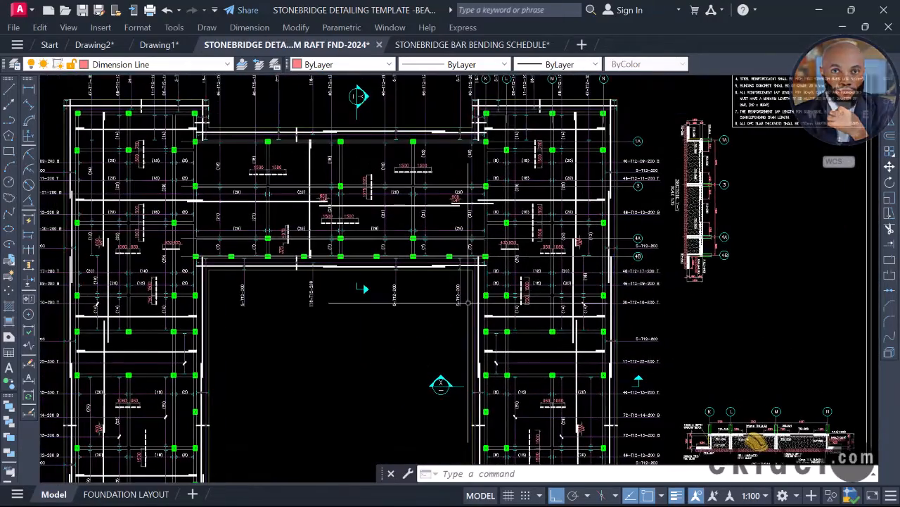
middle_drag(450, 223, 503, 302)
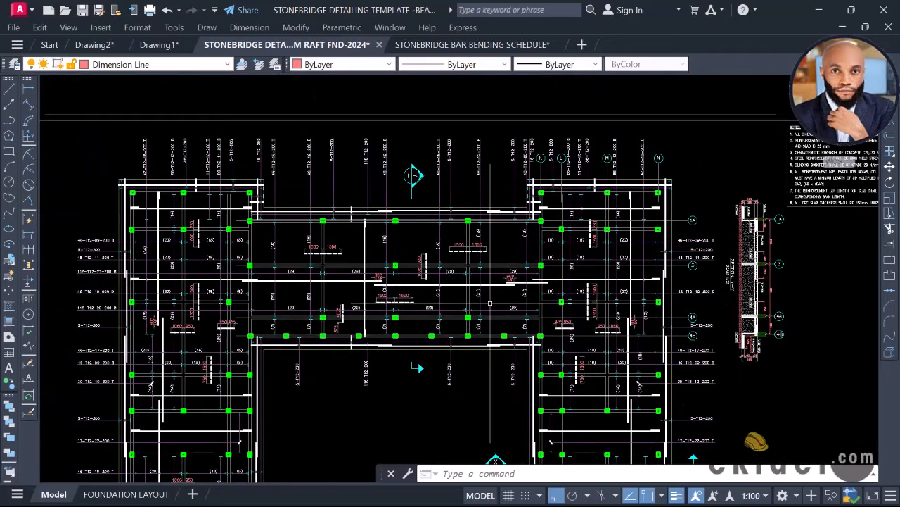
scroll(490, 302, down, 4)
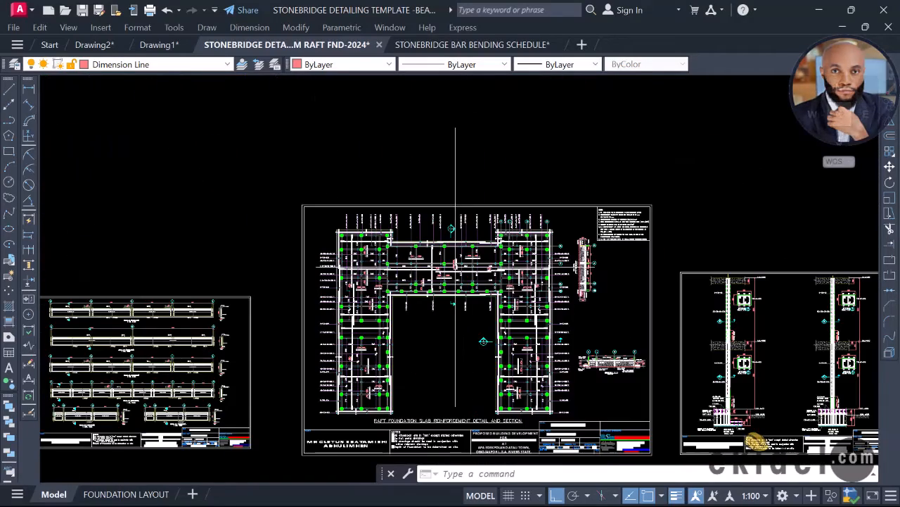
middle_drag(441, 242, 451, 278)
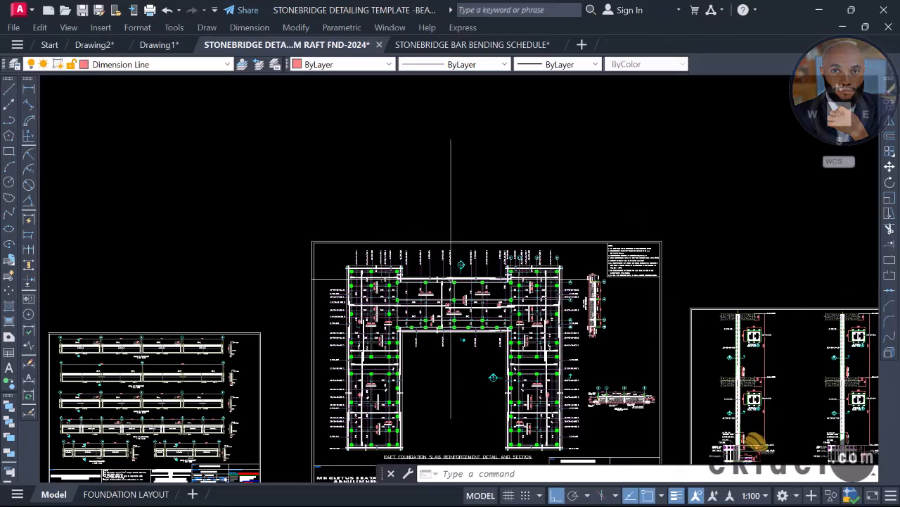
middle_drag(461, 236, 475, 269)
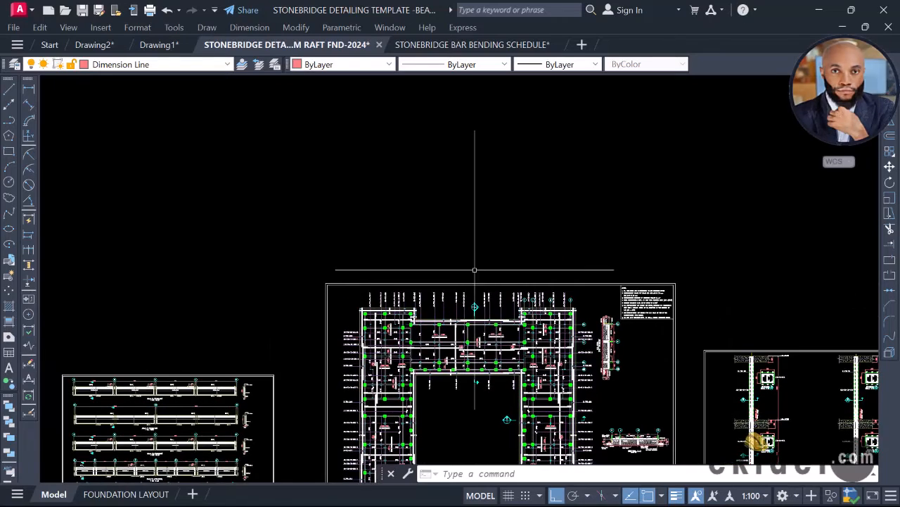
scroll(422, 180, down, 5)
middle_drag(414, 180, 515, 332)
scroll(380, 307, down, 2)
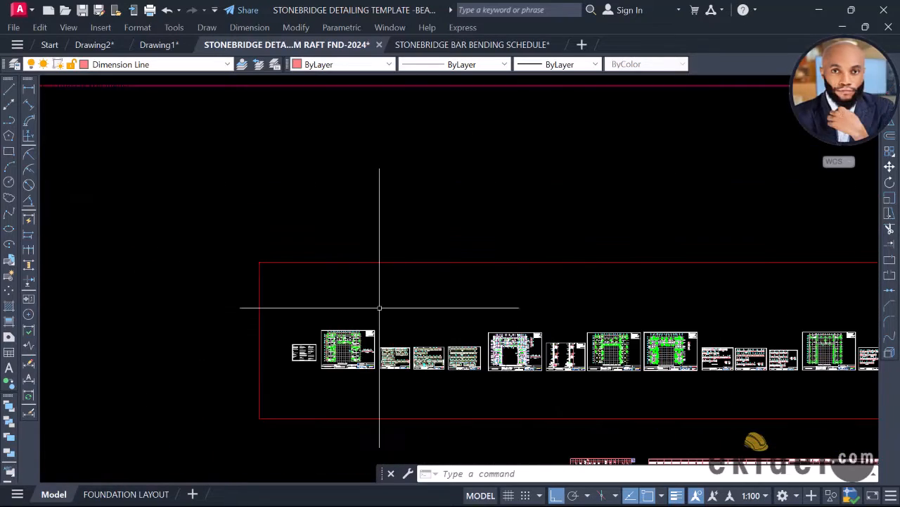
Examine the raft foundation layout sheet, with a closer look at Ground Beams 11 to 16 in the central wing
scroll(389, 343, up, 5)
scroll(389, 343, up, 4)
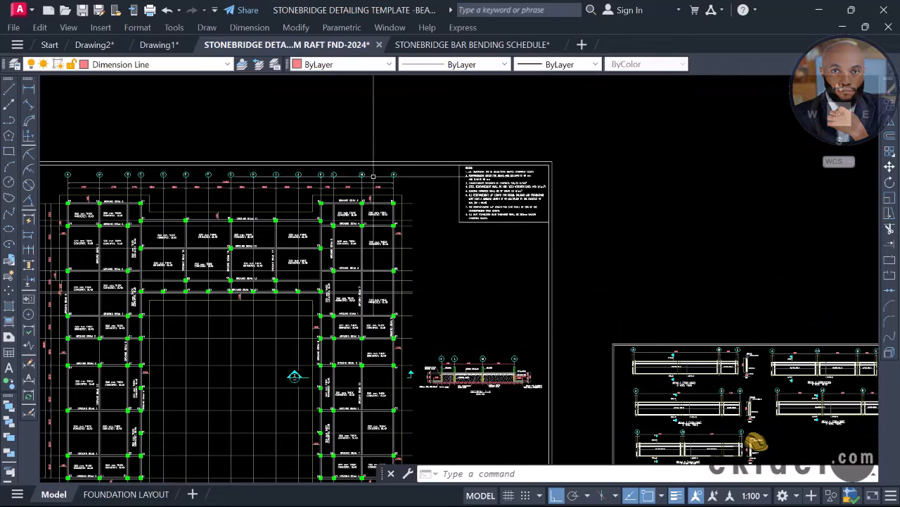
scroll(373, 175, down, 3)
middle_drag(271, 203, 324, 183)
scroll(324, 183, up, 6)
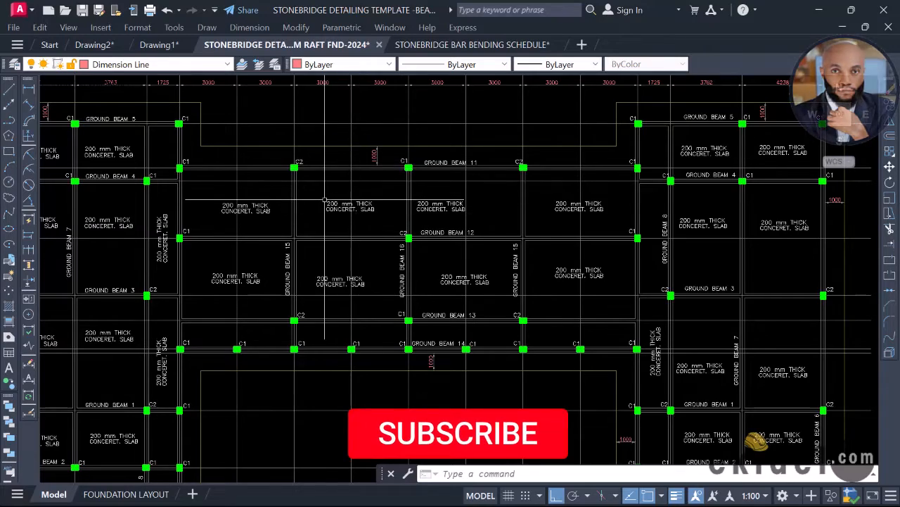
scroll(330, 203, down, 2)
scroll(336, 211, down, 3)
middle_drag(380, 341, 337, 357)
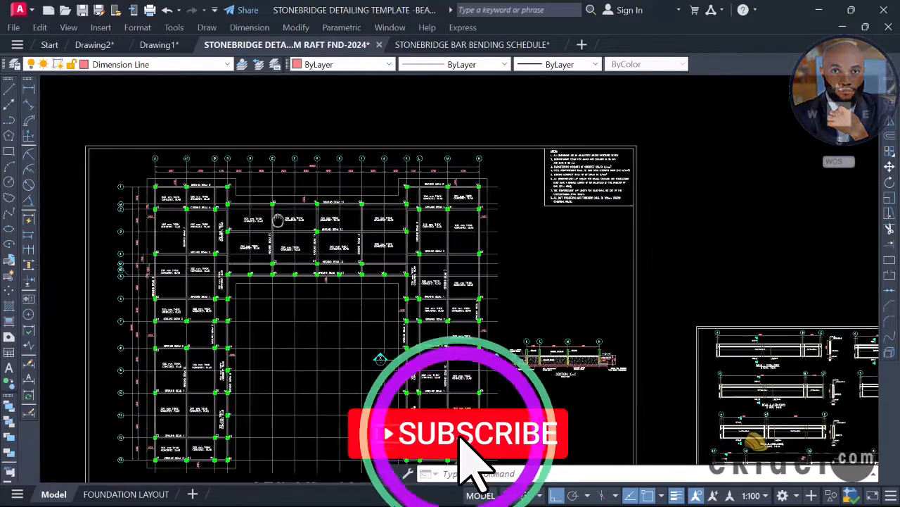
Examine the raft beam details sheet showing Beams 1 to 6, with a closer look at the Beam 4 elevation
scroll(476, 136, down, 2)
mouse_move(476, 136)
middle_down()
mouse_move(483, 241)
mouse_move(413, 294)
mouse_move(367, 287)
middle_up()
scroll(394, 292, up, 2)
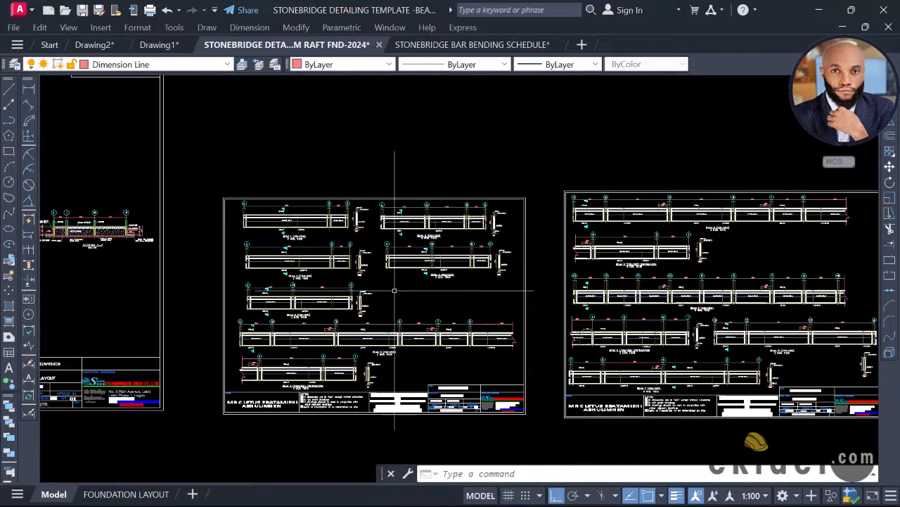
scroll(371, 266, up, 2)
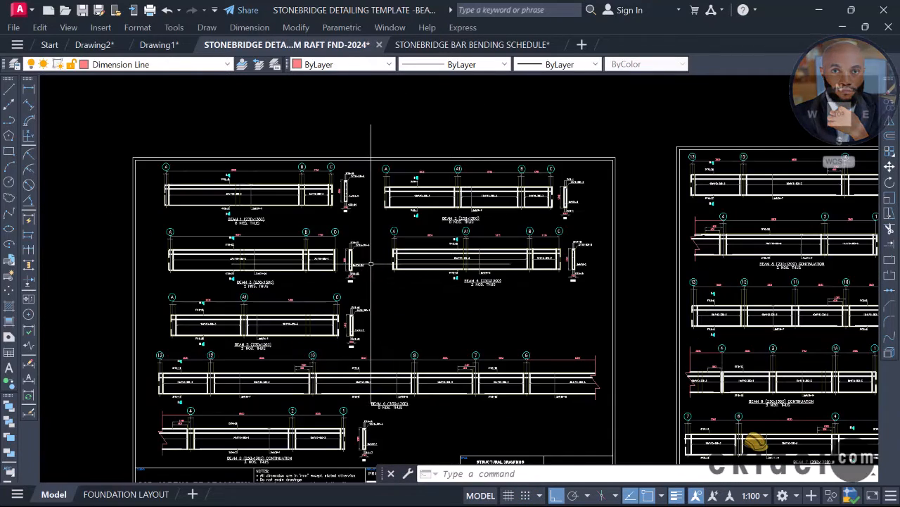
scroll(372, 267, up, 4)
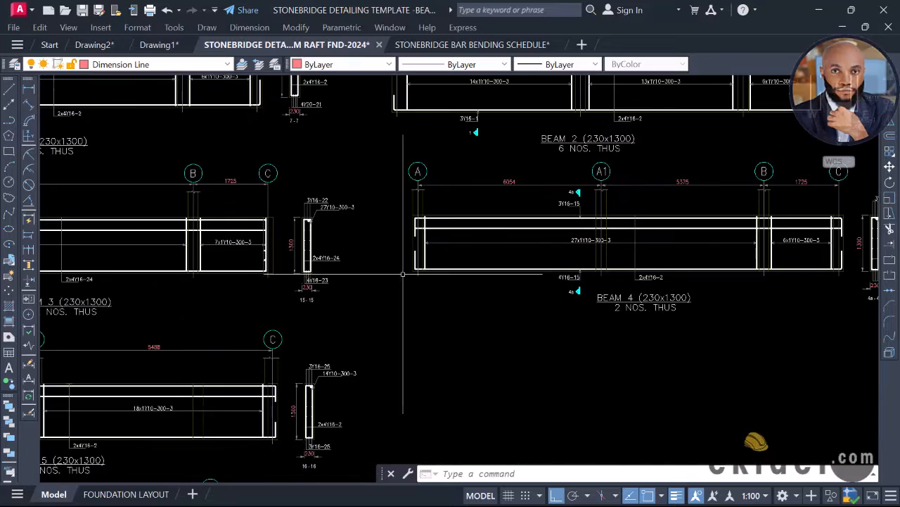
scroll(403, 274, down, 8)
middle_drag(408, 241, 408, 253)
scroll(371, 314, up, 4)
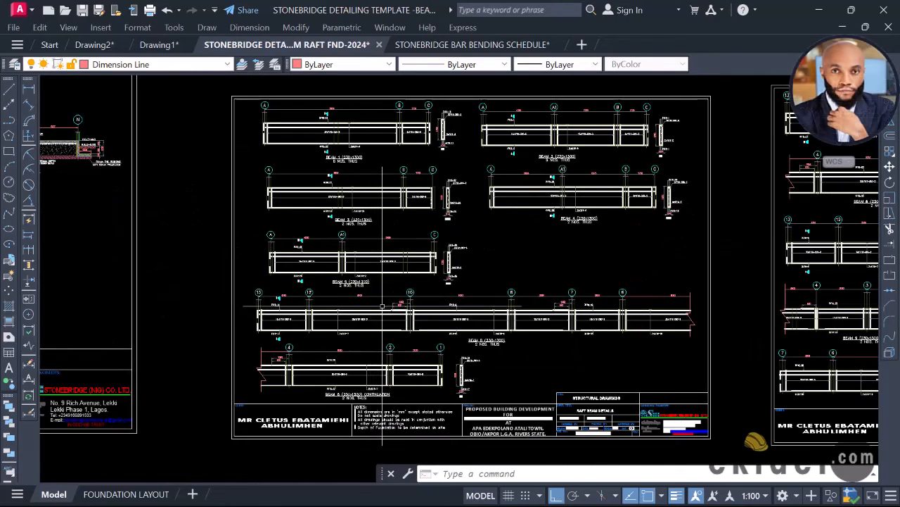
middle_drag(414, 291, 377, 310)
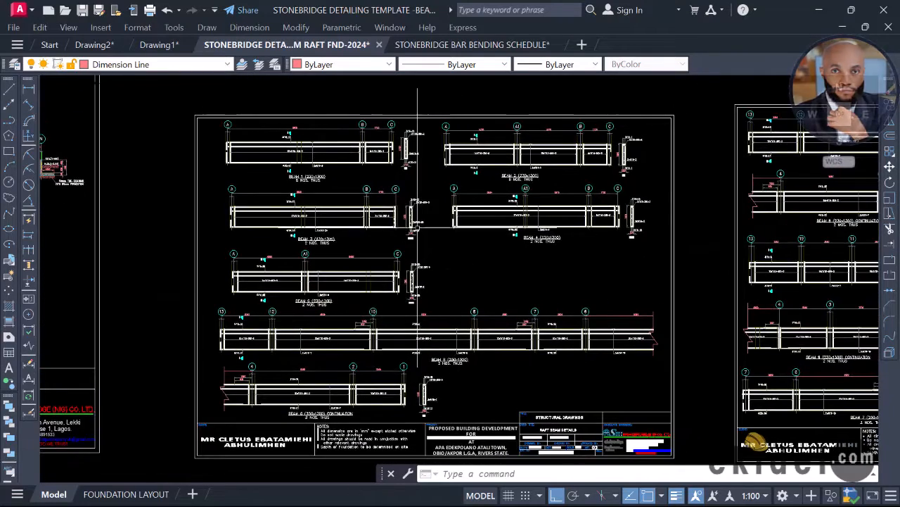
Find the column reinforcement details sheet and examine the Column 1 base, including its starter bars, raft beam and toe slab
scroll(418, 225, down, 6)
middle_drag(518, 202, 386, 240)
middle_drag(600, 229, 395, 258)
scroll(589, 231, up, 4)
middle_drag(635, 214, 465, 204)
middle_drag(506, 252, 352, 198)
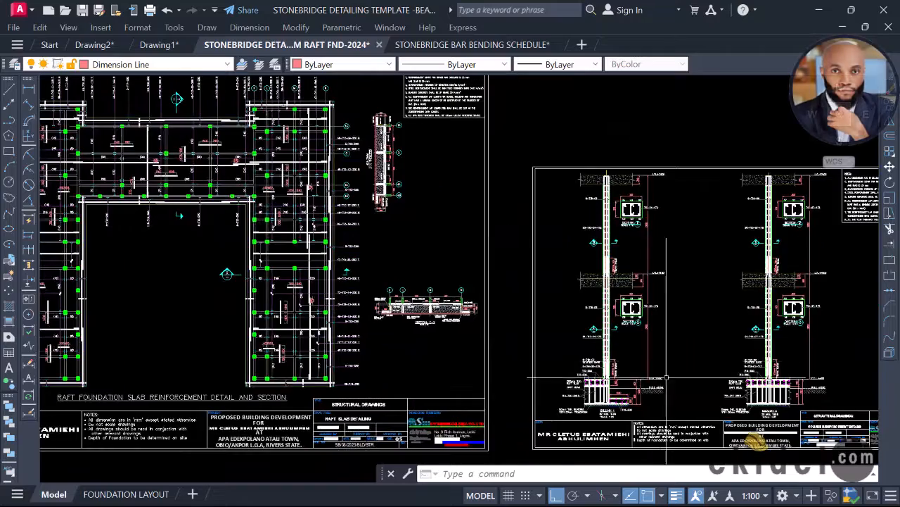
scroll(663, 369, up, 5)
middle_drag(565, 319, 444, 360)
scroll(443, 263, down, 5)
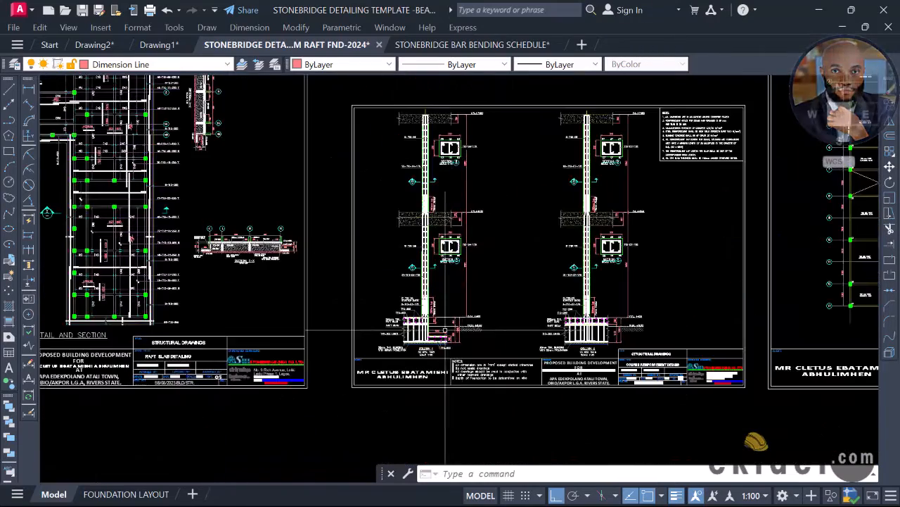
scroll(445, 328, up, 5)
middle_drag(457, 265, 379, 296)
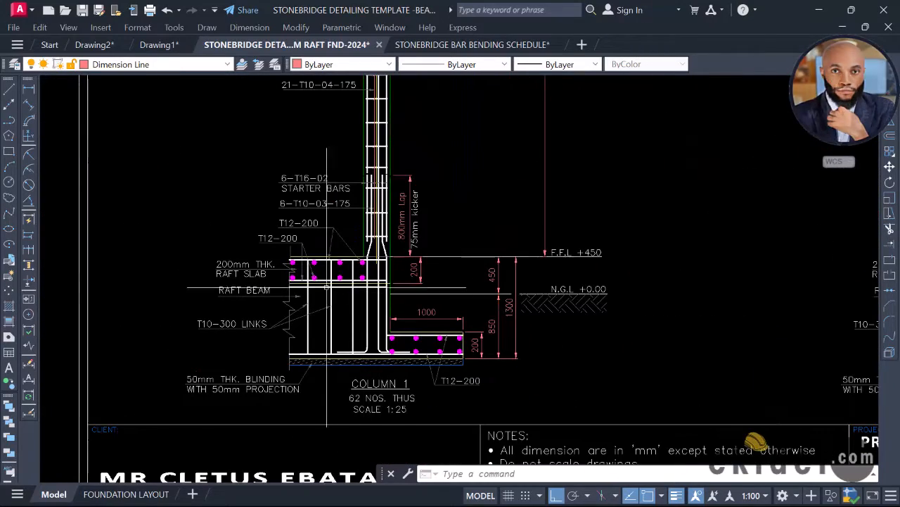
scroll(309, 268, down, 2)
scroll(322, 232, up, 5)
scroll(314, 232, down, 5)
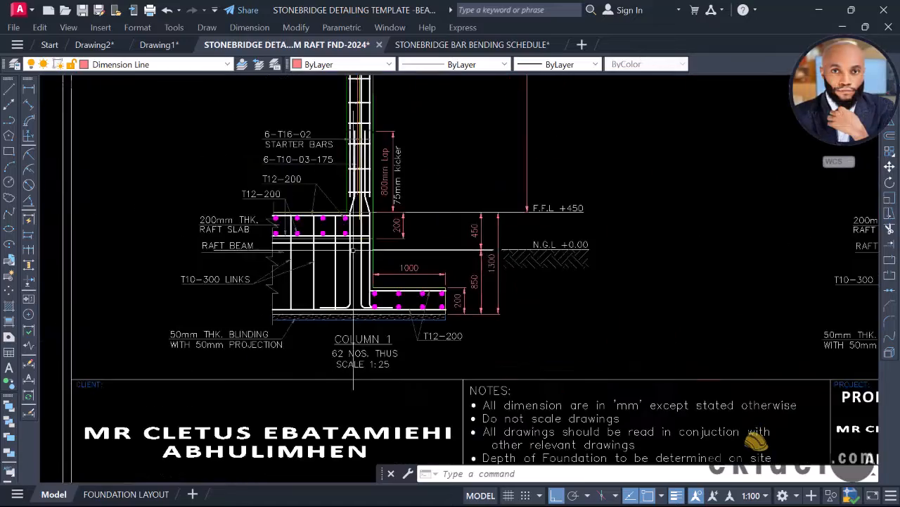
Compare the Column 1 and Column 2 reinforcement details, including the Column 1 footing and the Column 2 shaft with Section C
scroll(514, 287, down, 2)
mouse_move(533, 289)
middle_down()
mouse_move(348, 306)
mouse_move(488, 302)
mouse_move(378, 335)
middle_up()
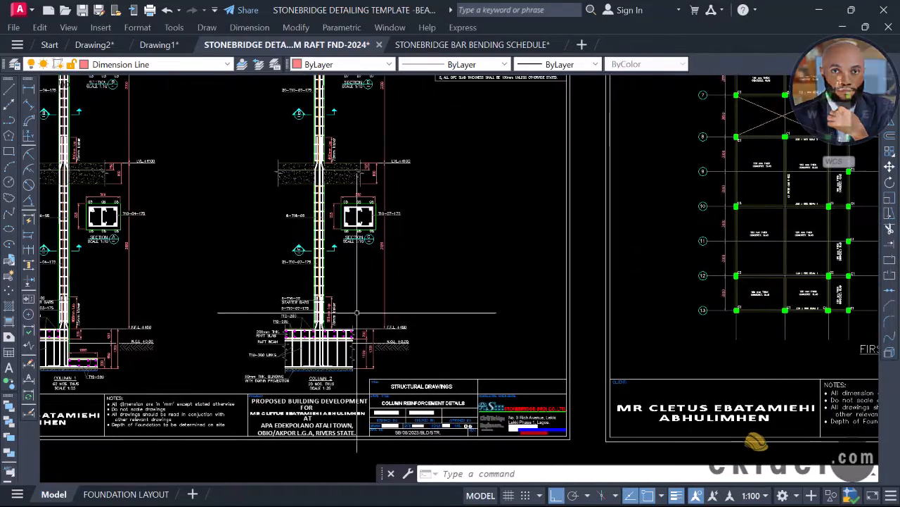
scroll(357, 312, down, 4)
scroll(401, 344, up, 6)
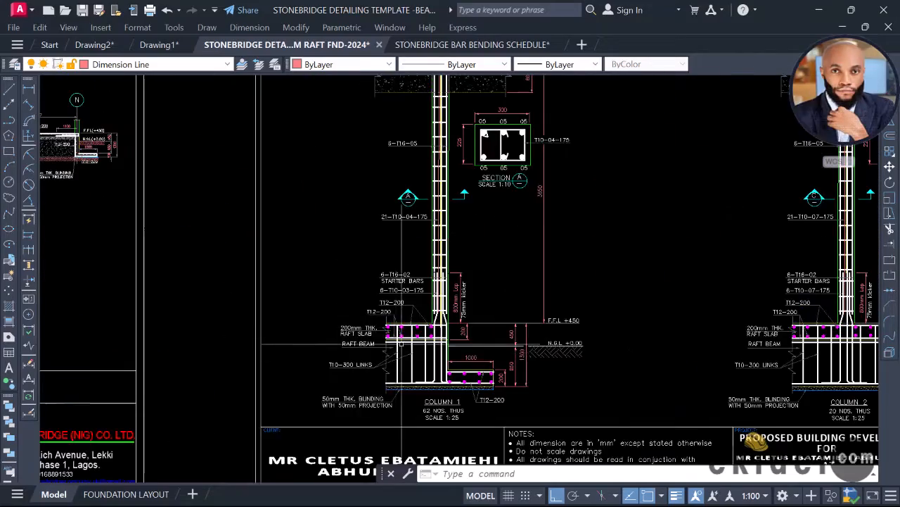
scroll(401, 344, down, 4)
scroll(307, 138, up, 3)
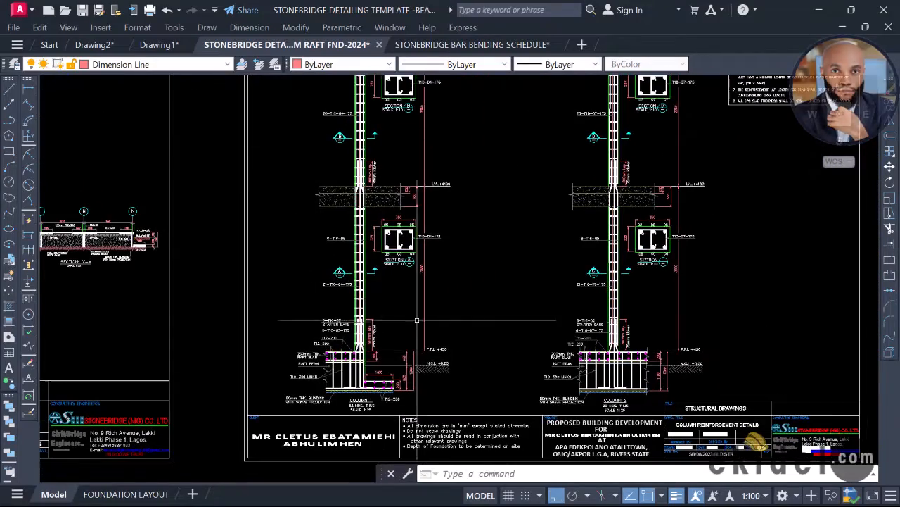
scroll(400, 357, up, 5)
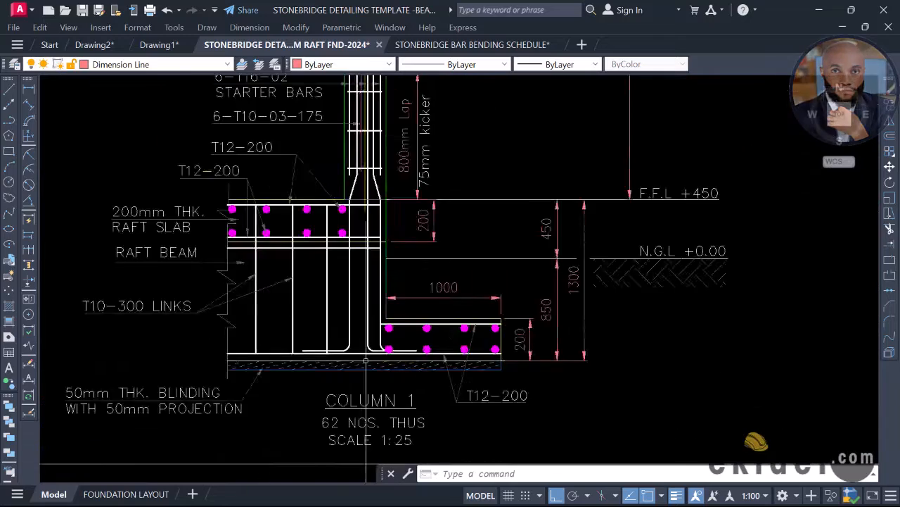
scroll(354, 245, down, 6)
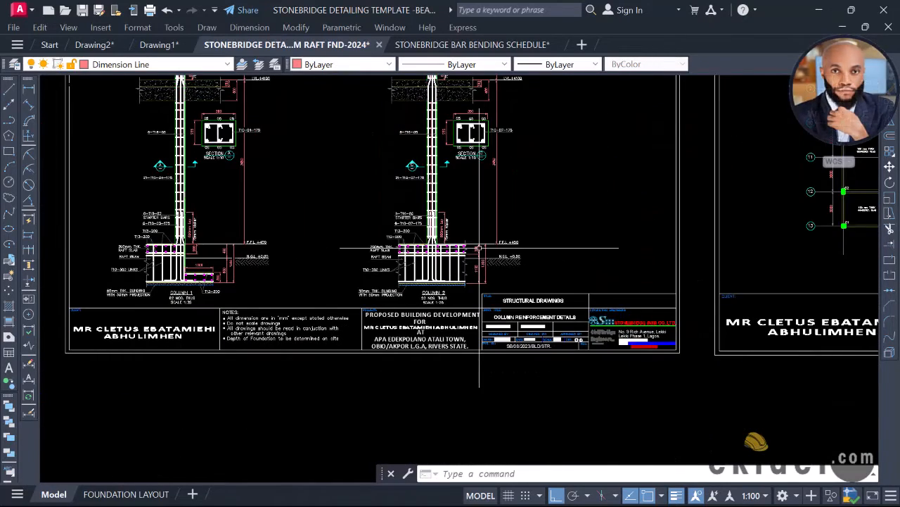
scroll(480, 248, up, 5)
scroll(463, 236, down, 1)
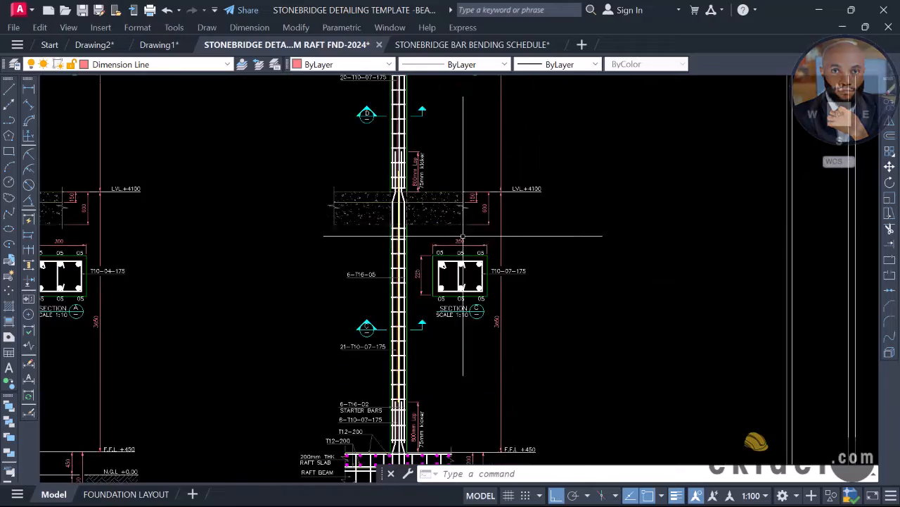
scroll(463, 235, down, 6)
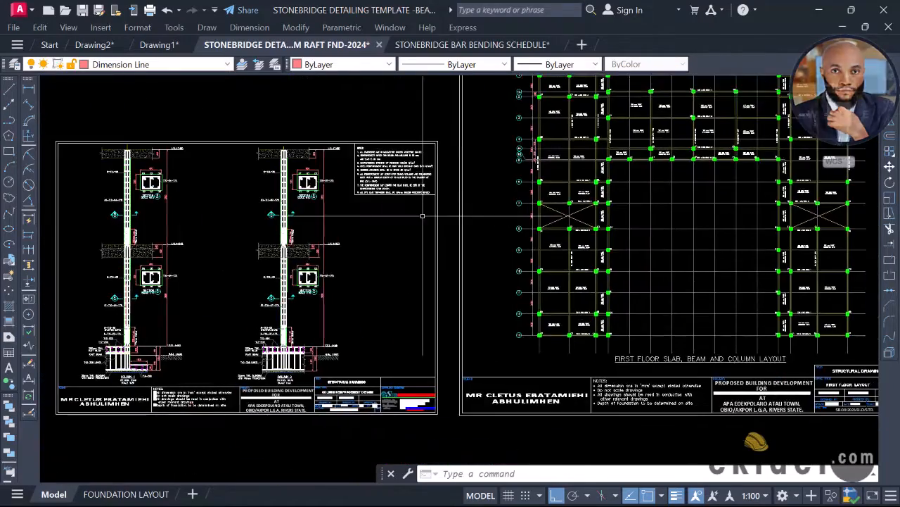
Examine the first floor slab, beam and column layout sheet, with a closer look at its upper grid bays
middle_drag(422, 216, 183, 211)
scroll(362, 181, up, 5)
scroll(401, 200, down, 4)
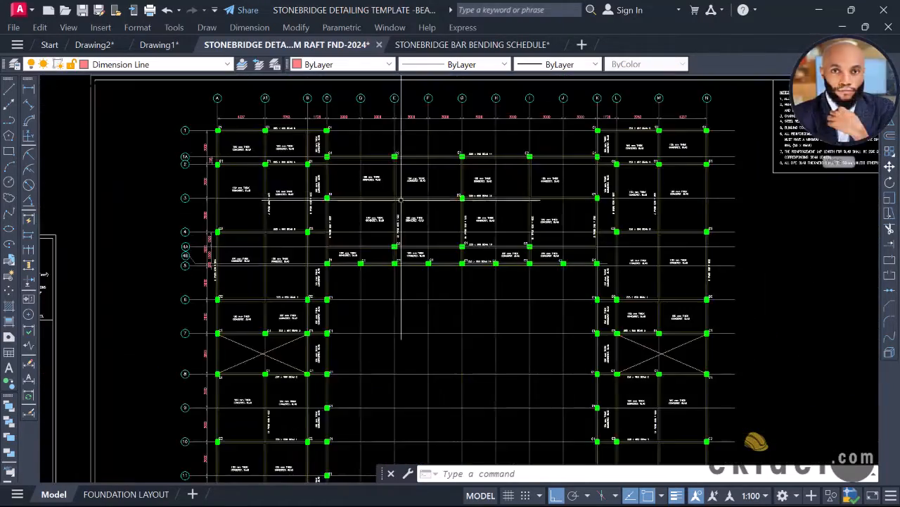
scroll(441, 189, down, 6)
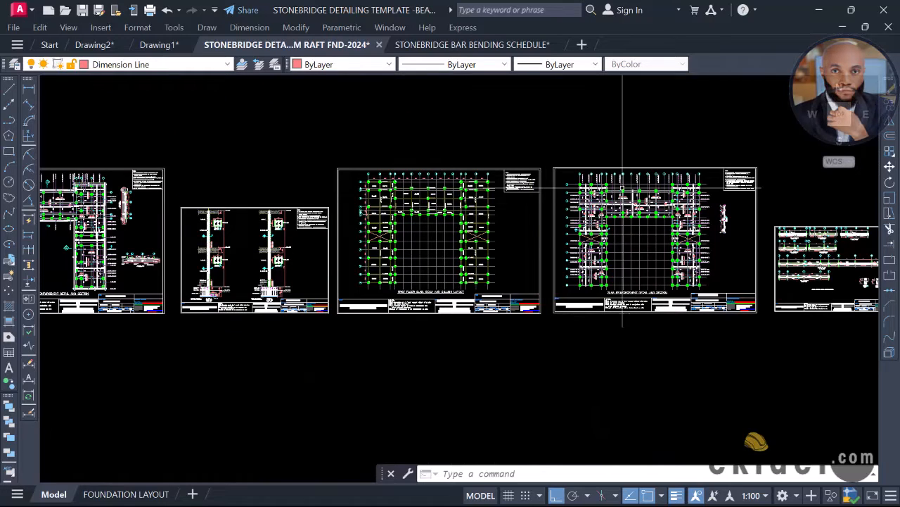
Examine the slab reinforcement detail and section sheet, then look across to the neighbouring beam detail sheets
scroll(680, 211, up, 4)
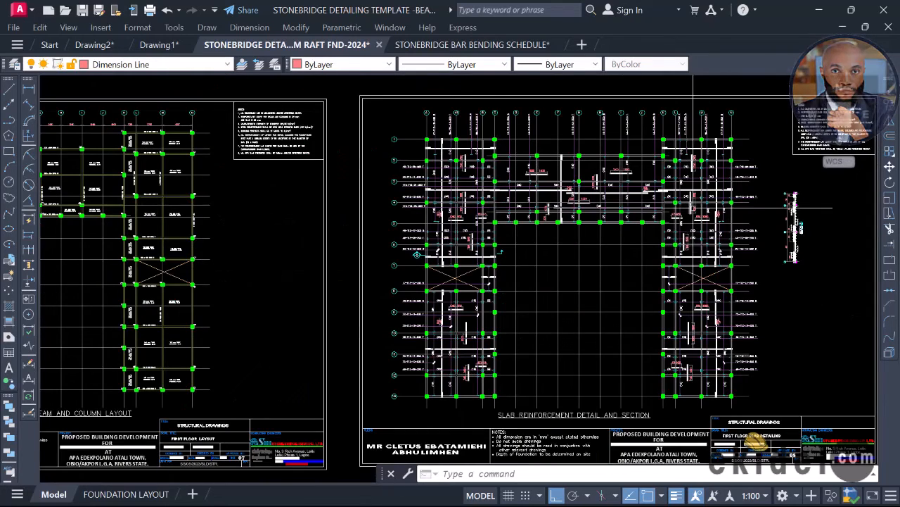
middle_drag(574, 196, 410, 185)
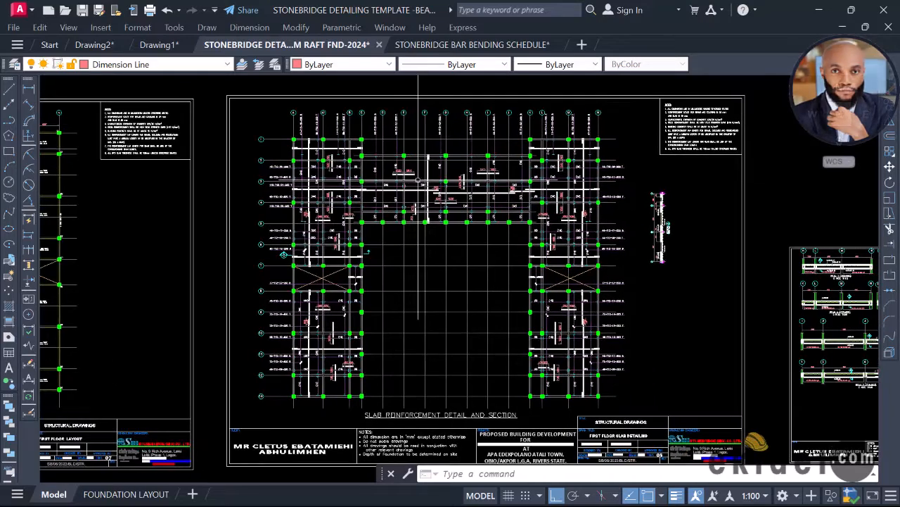
scroll(451, 180, down, 2)
middle_drag(474, 184, 457, 187)
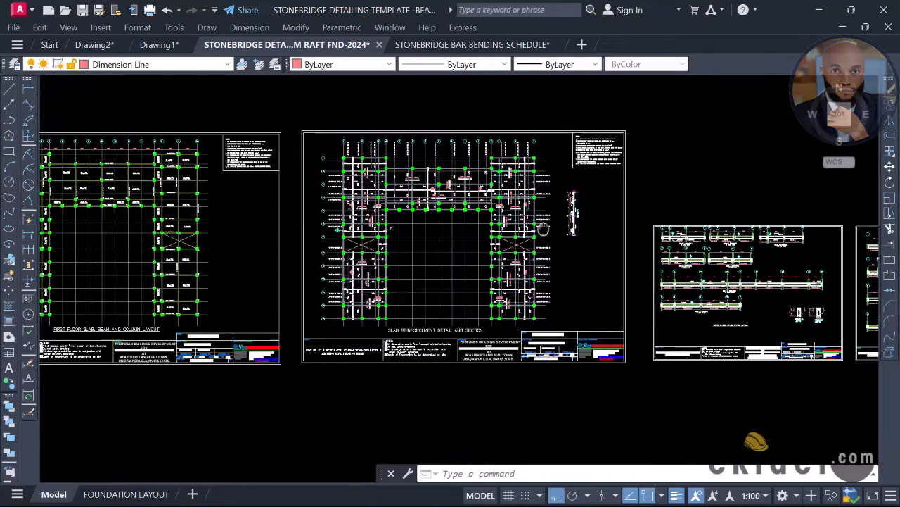
middle_drag(724, 243, 422, 261)
scroll(500, 237, down, 3)
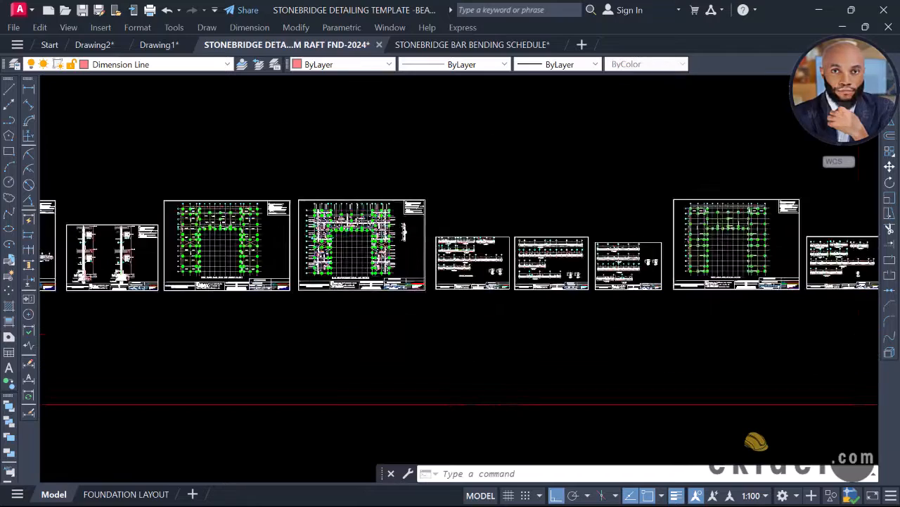
Find the hotel's transferred beam elevations outside the frame around the sample sheets
middle_drag(456, 217, 460, 378)
scroll(460, 376, down, 1)
scroll(405, 314, down, 1)
middle_drag(326, 151, 455, 418)
scroll(456, 418, down, 3)
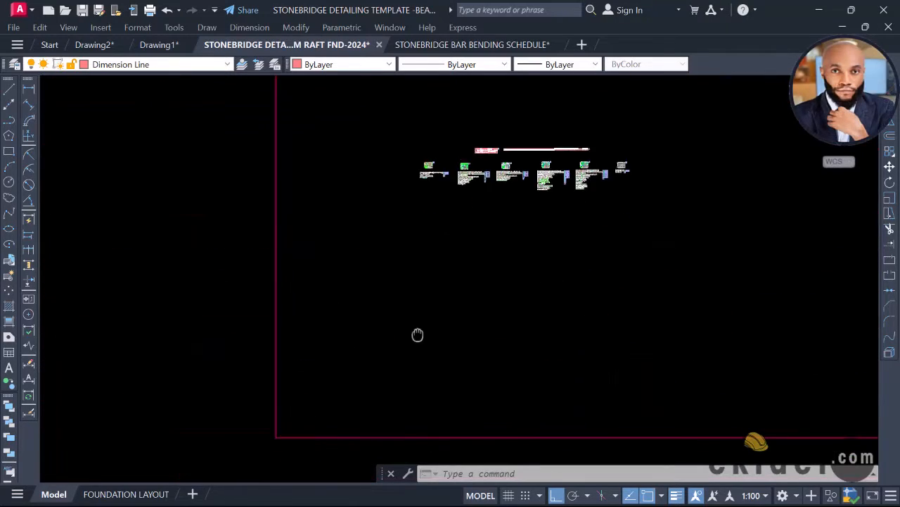
scroll(479, 303, up, 5)
scroll(486, 288, up, 3)
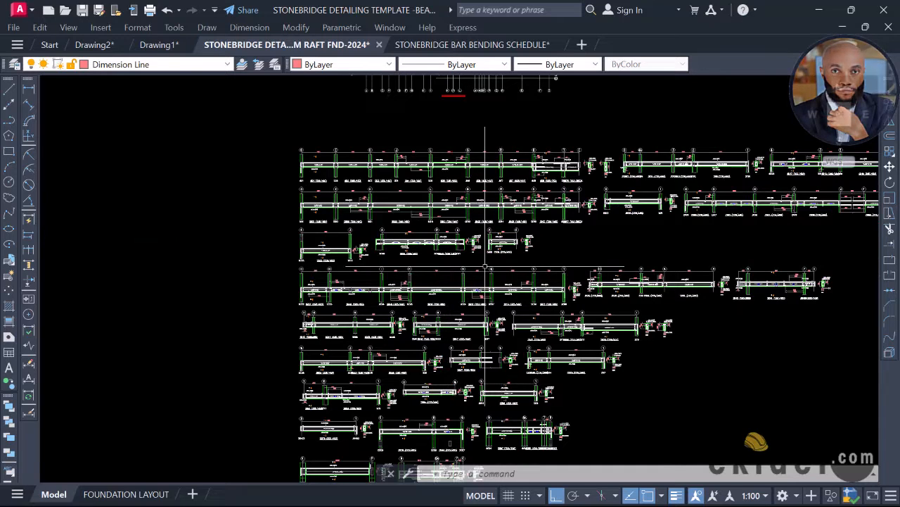
Look over the group of 2B beam elevations together with its floor plan and bar schedule tables
scroll(405, 209, down, 4)
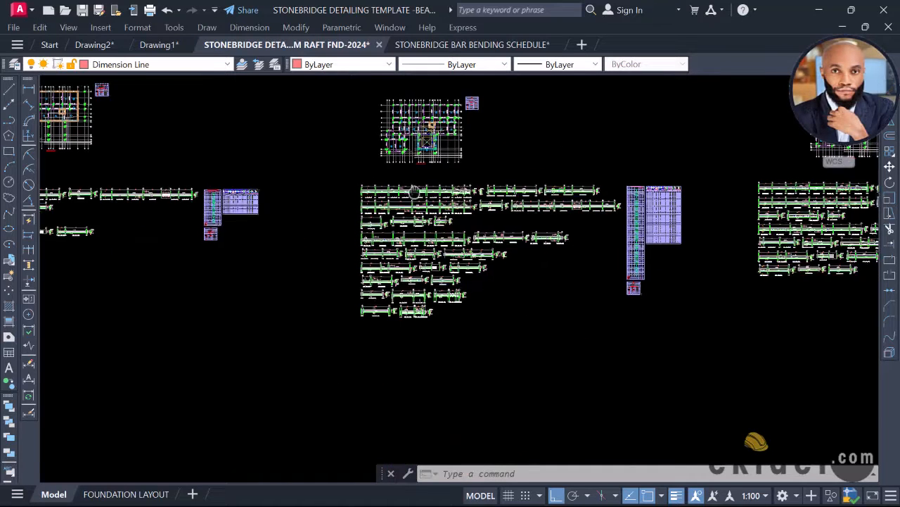
middle_drag(405, 210, 304, 253)
scroll(362, 290, up, 2)
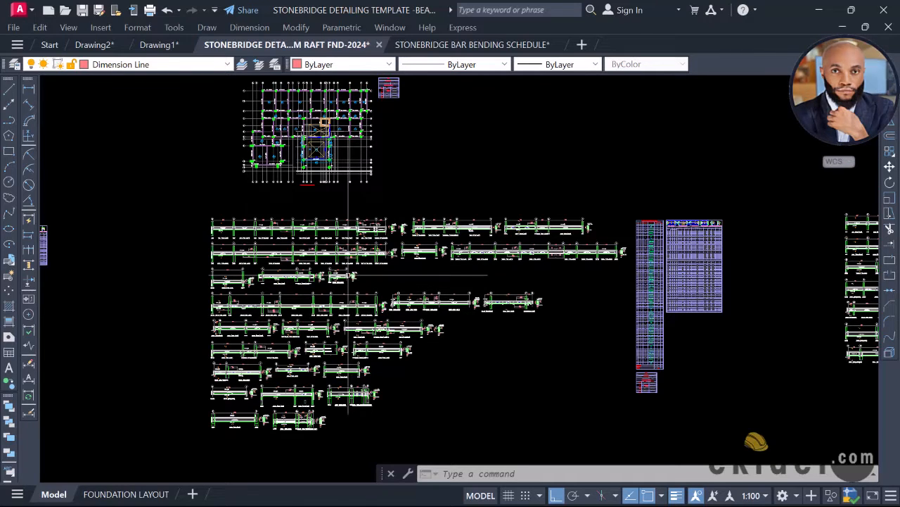
middle_drag(349, 274, 419, 242)
scroll(373, 211, up, 2)
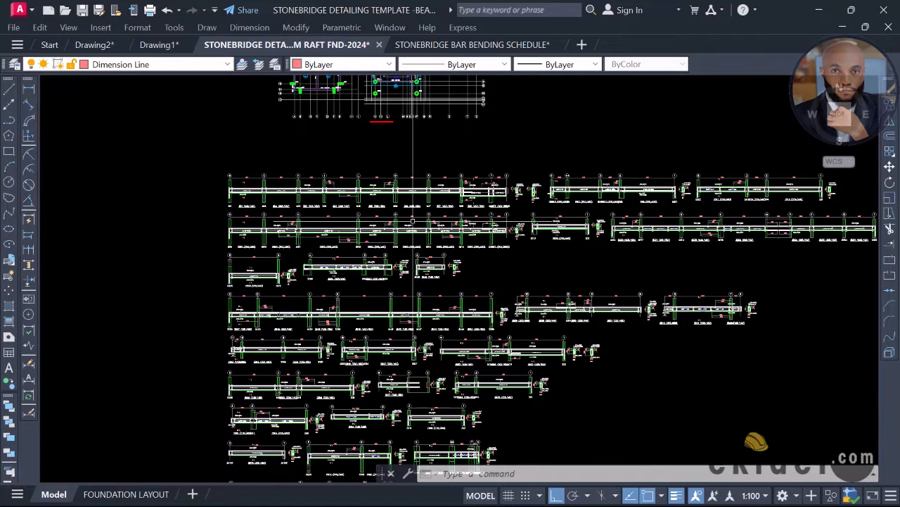
Examine the reinforcement labels on the continuous beam elevations starting at 2B1 and 2B21
scroll(391, 188, up, 4)
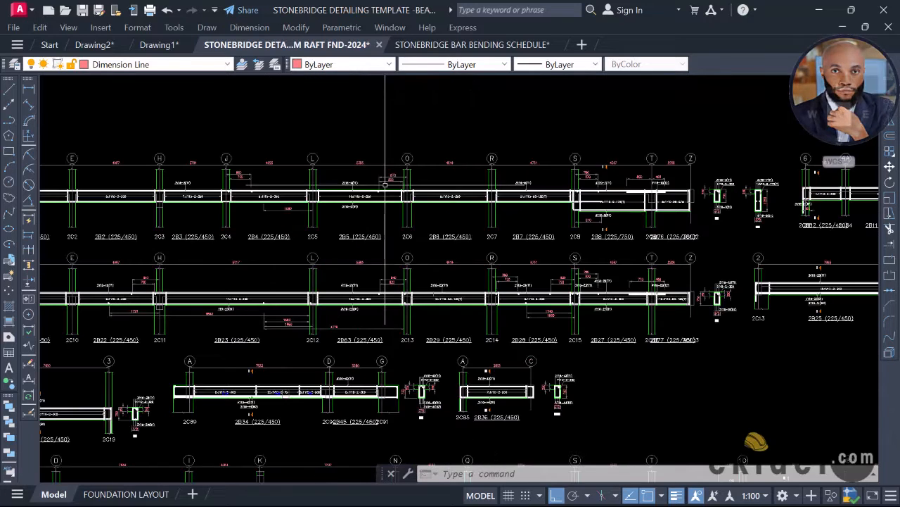
scroll(211, 199, down, 5)
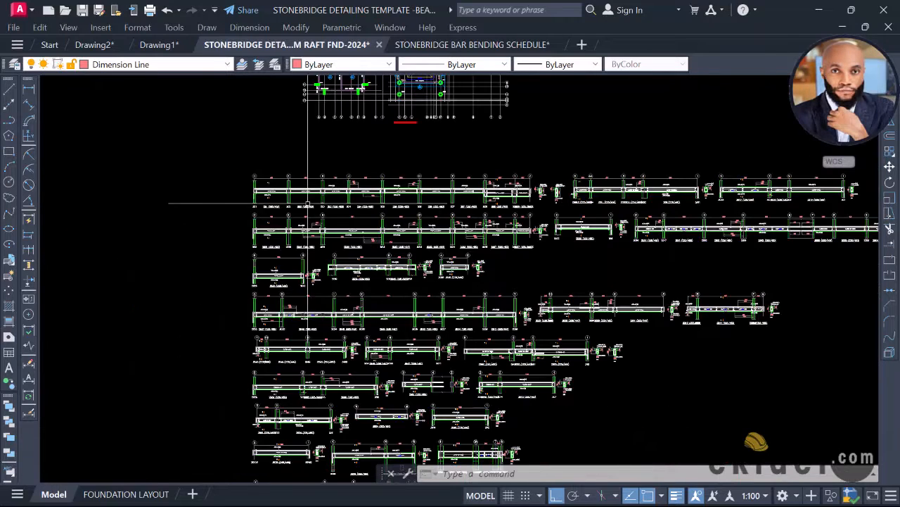
scroll(294, 190, up, 5)
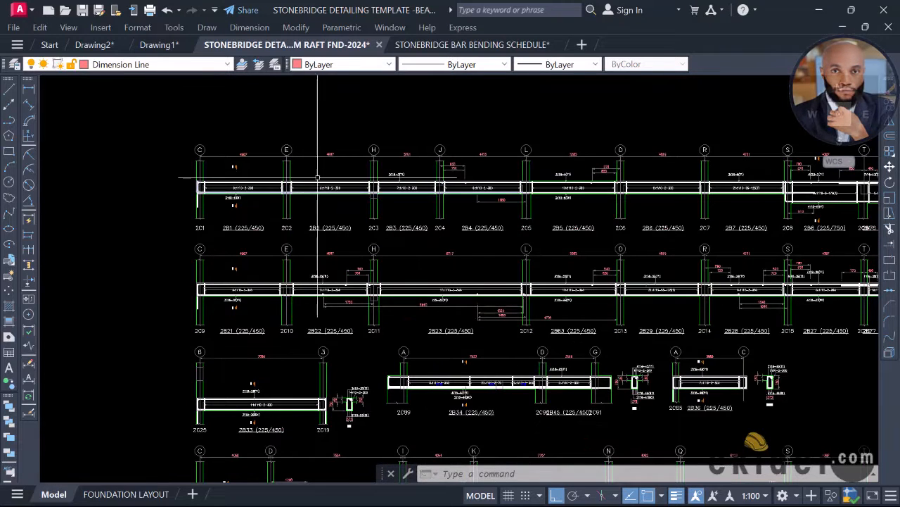
middle_drag(293, 190, 309, 226)
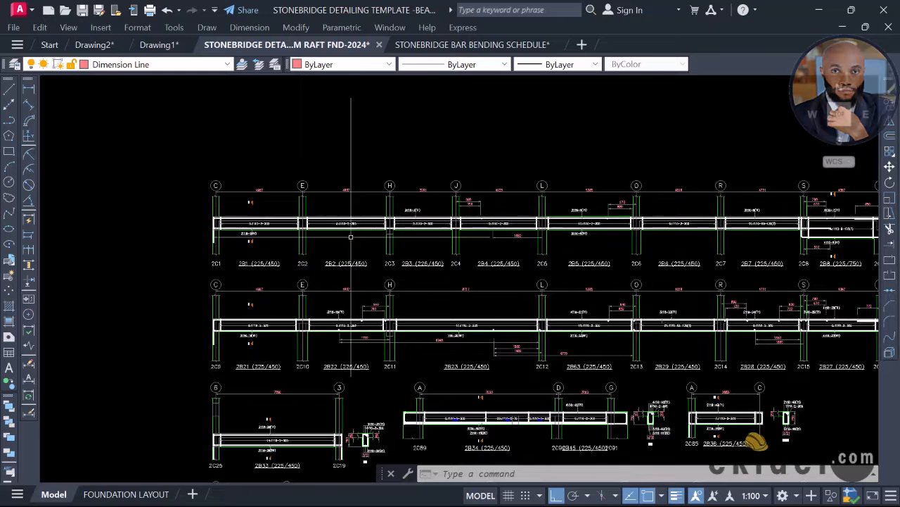
scroll(307, 245, up, 2)
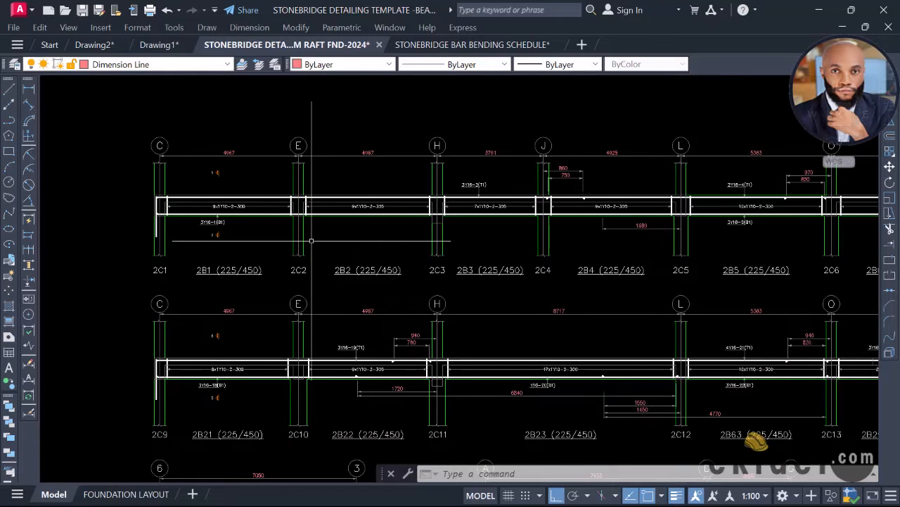
middle_drag(329, 234, 336, 204)
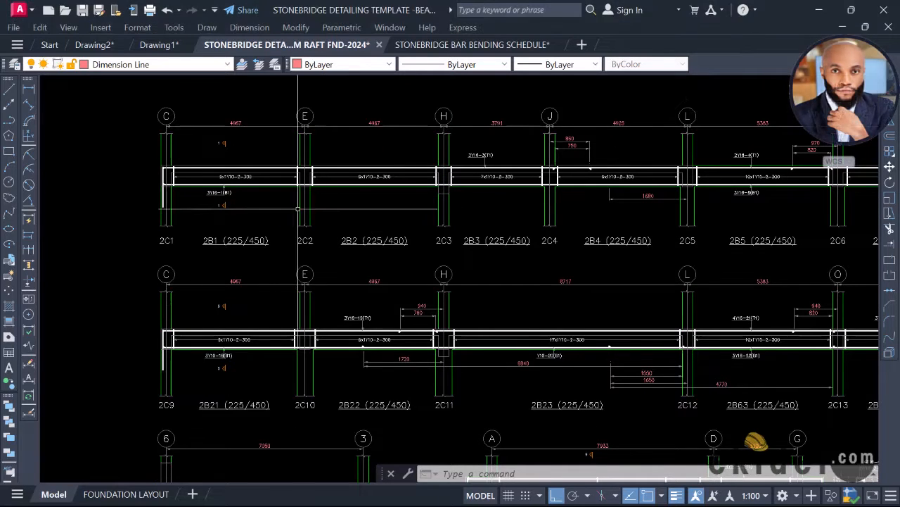
scroll(236, 169, down, 6)
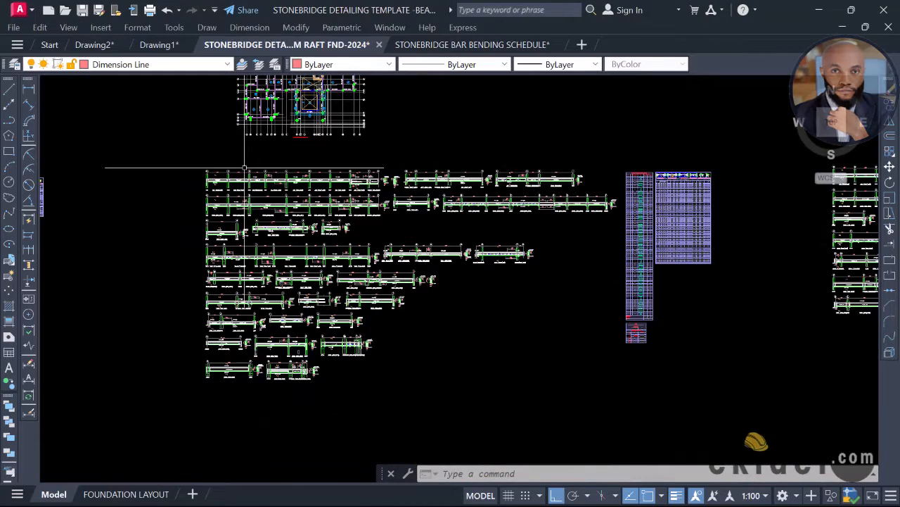
Return to the framed sample sheets and compare the layout and beam detail sheets in the row
scroll(246, 167, down, 6)
middle_drag(400, 245, 363, 135)
scroll(364, 135, down, 5)
scroll(351, 242, up, 9)
scroll(409, 209, up, 2)
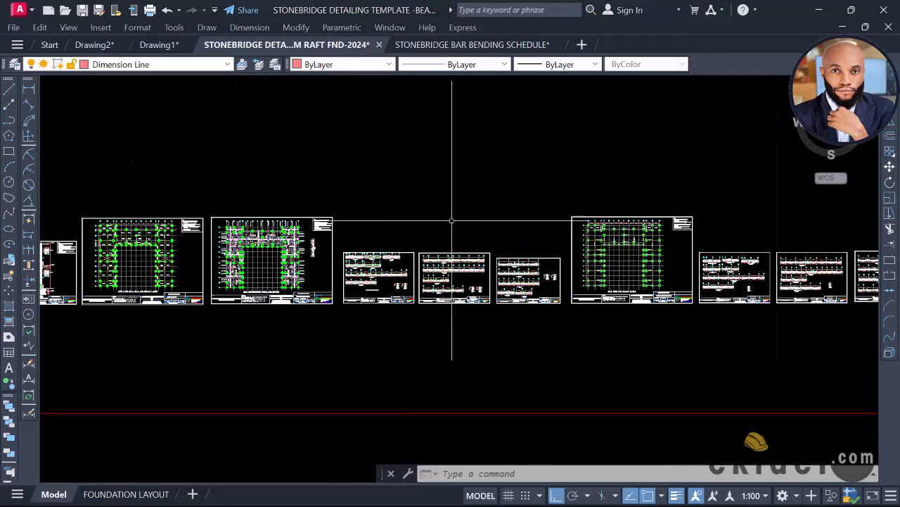
scroll(526, 222, up, 1)
scroll(398, 214, down, 2)
middle_drag(399, 215, 447, 399)
scroll(421, 358, down, 2)
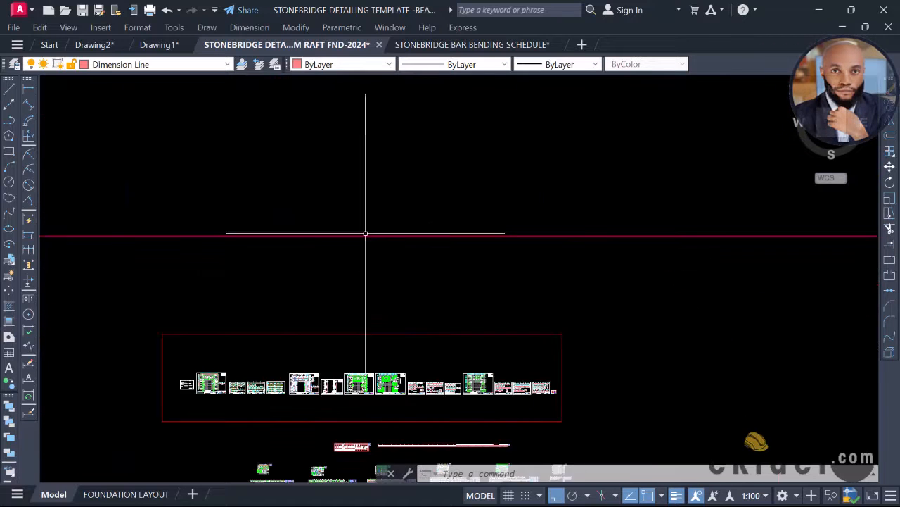
Find the hotel's group of 3B beam elevations with its floor plan and bar schedule tables
middle_drag(366, 233, 419, 393)
scroll(420, 387, down, 1)
mouse_move(406, 349)
middle_down()
mouse_move(400, 388)
mouse_move(413, 457)
middle_up()
scroll(424, 317, up, 1)
scroll(433, 256, up, 2)
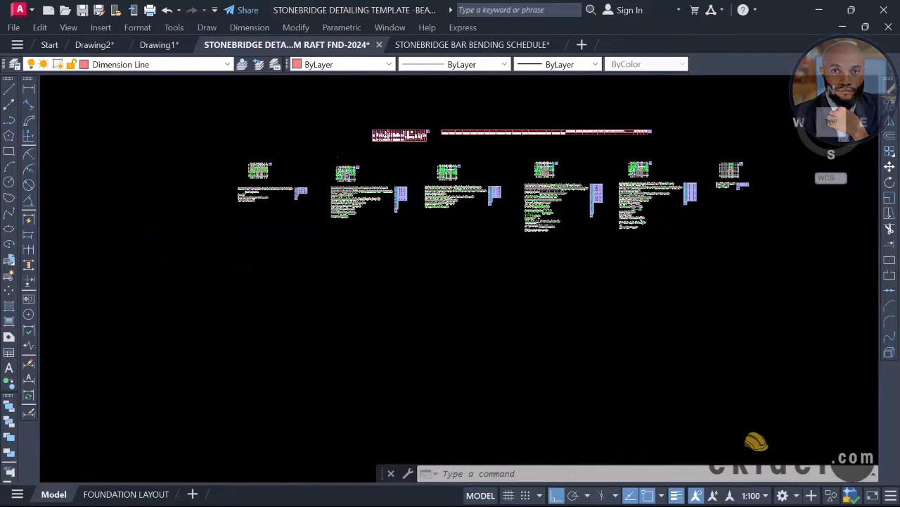
scroll(431, 214, up, 4)
middle_drag(436, 197, 394, 318)
scroll(408, 253, up, 4)
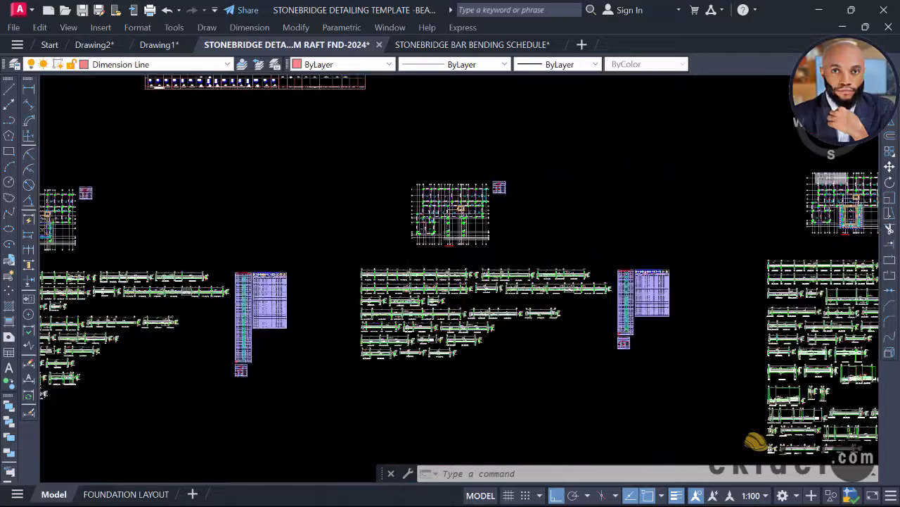
middle_drag(450, 316, 406, 277)
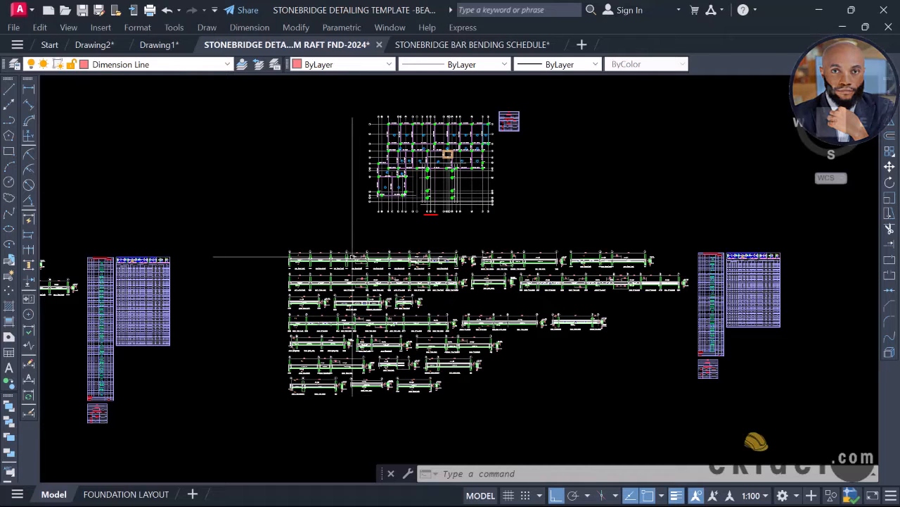
Examine beam elevation 3B34 and Section 9-9, and the bar labels on beams 3B1 and 3B2
scroll(323, 285, up, 5)
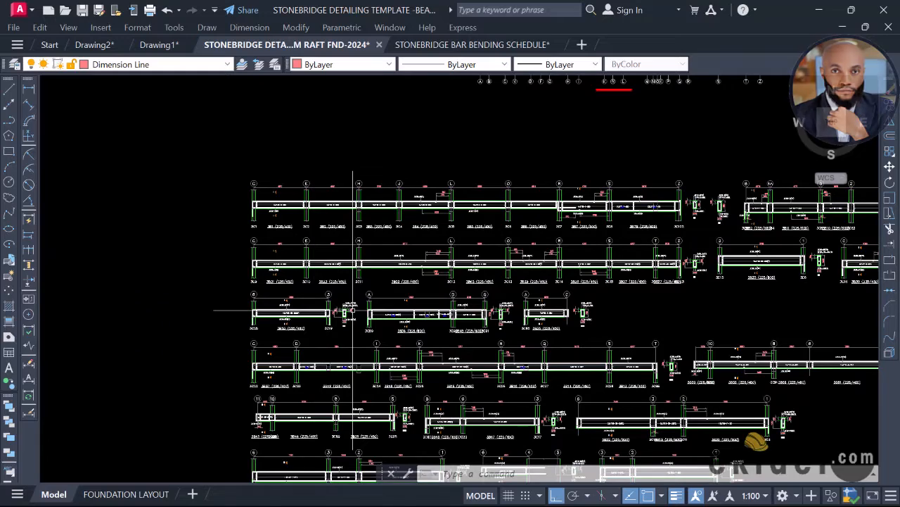
scroll(437, 323, up, 5)
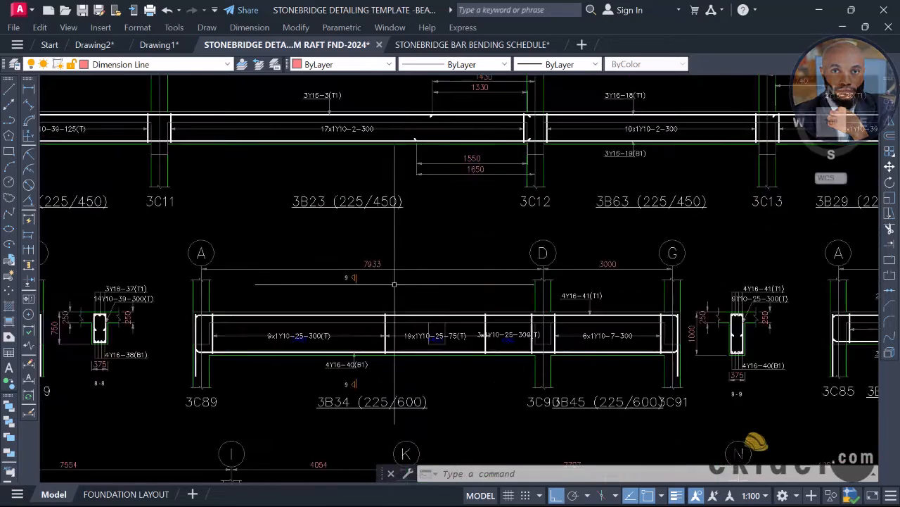
scroll(400, 288, down, 3)
scroll(309, 292, up, 4)
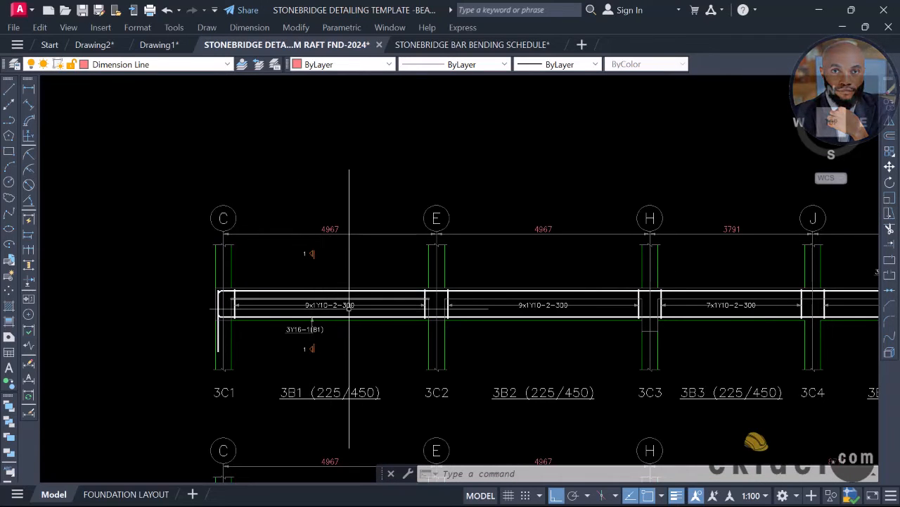
scroll(291, 283, up, 2)
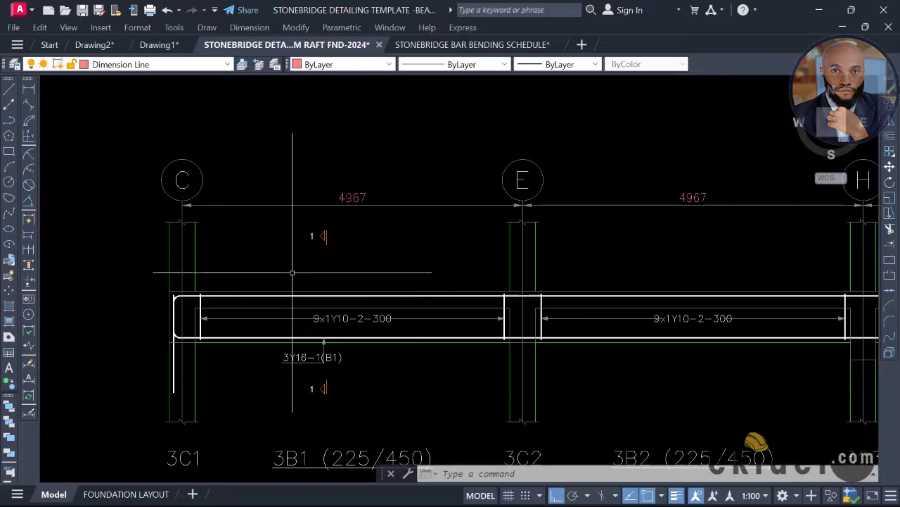
scroll(266, 274, down, 6)
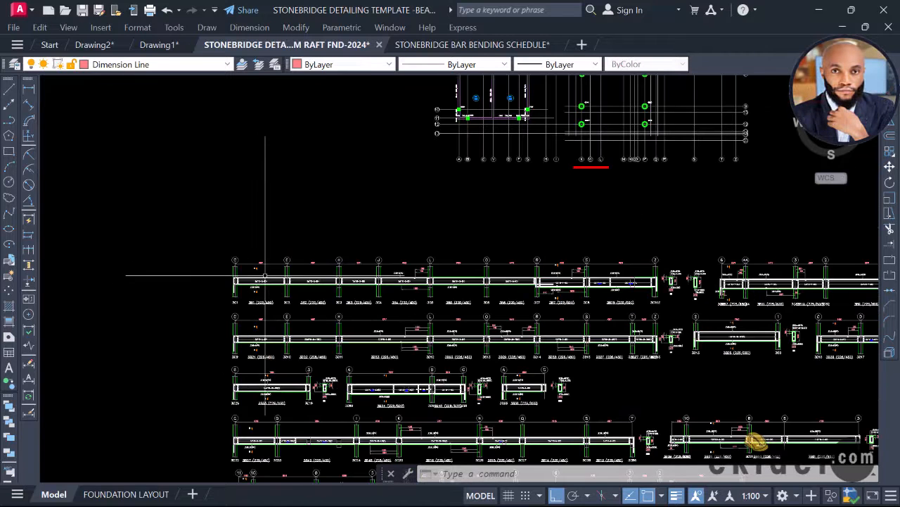
Look over the rows of 3B beam elevations, from the 3B1 and 3B21 beam lines to the adjoining ones
scroll(257, 275, up, 2)
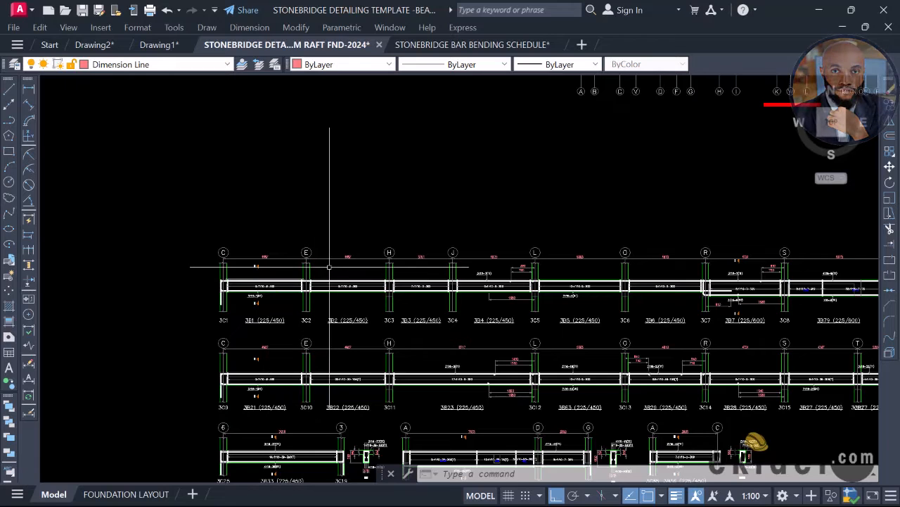
scroll(331, 262, down, 2)
scroll(389, 258, down, 2)
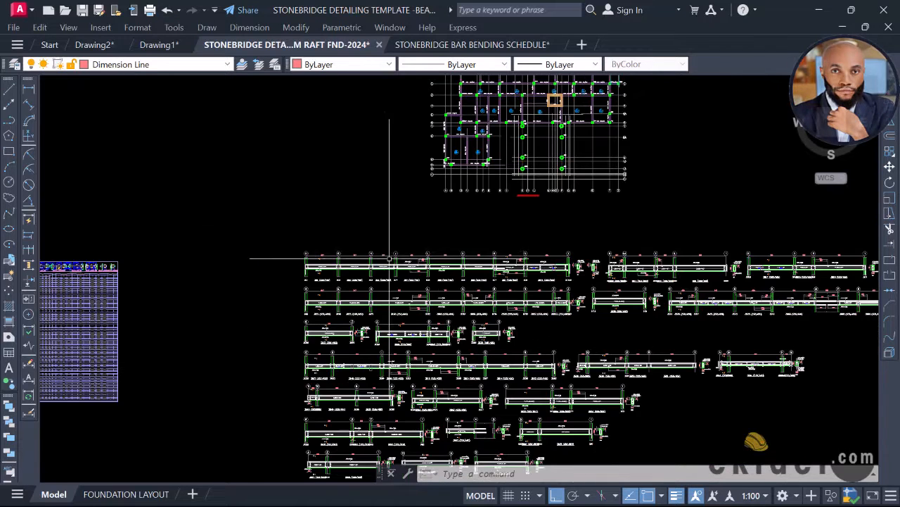
scroll(385, 267, down, 1)
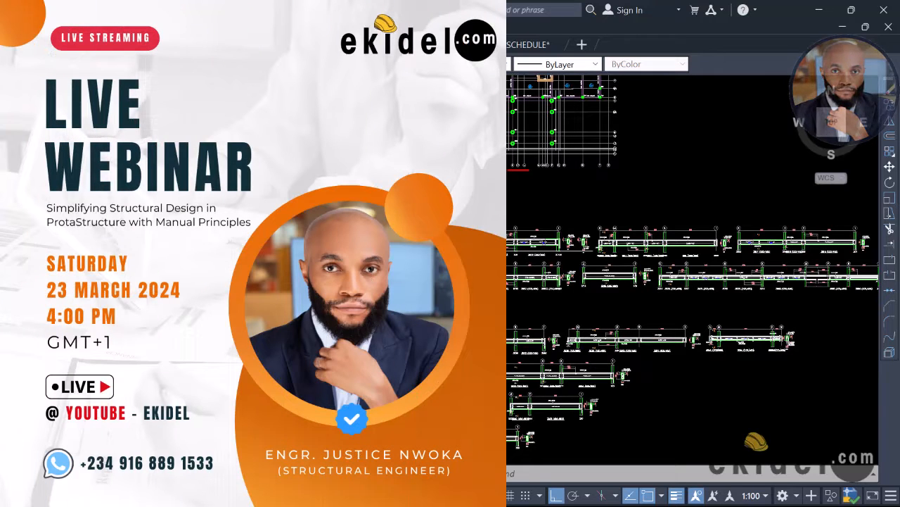
scroll(373, 243, up, 2)
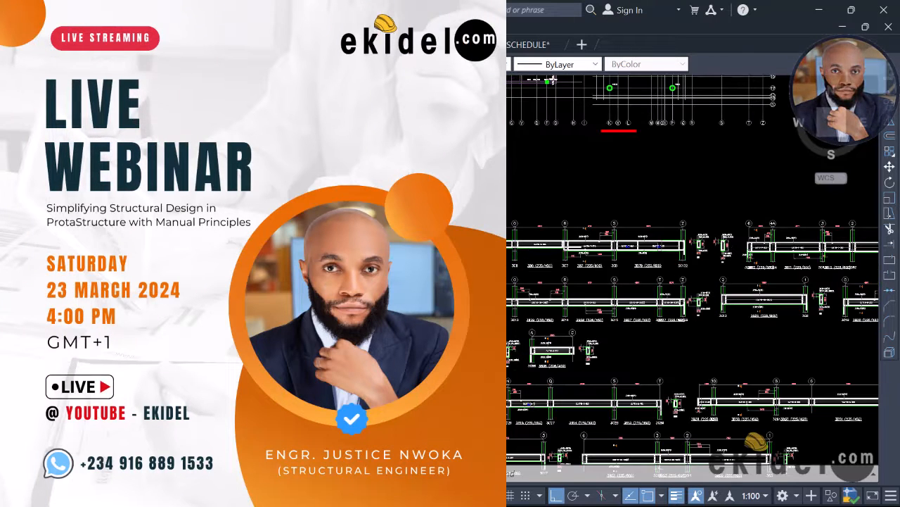
scroll(351, 230, up, 4)
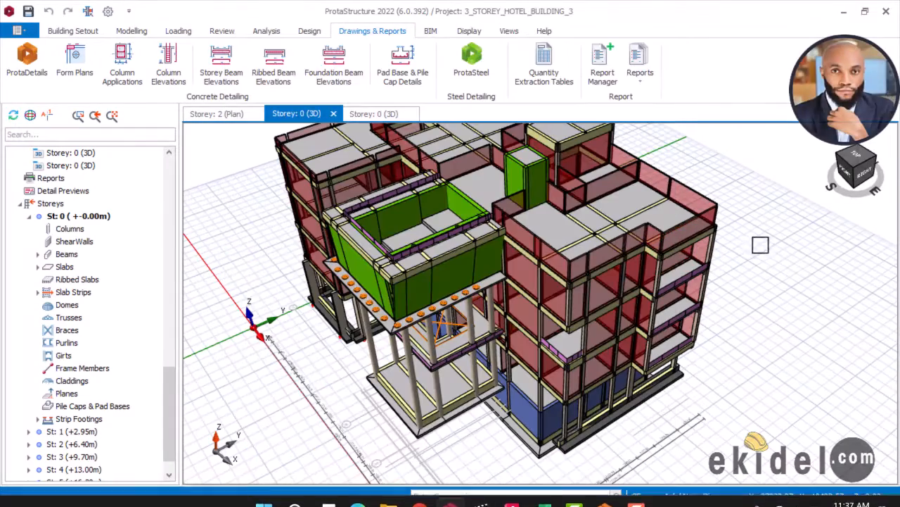
Switch to ProtaStructure and examine the hotel building's 3D model from several sides
mouse_move(732, 239)
middle_down()
mouse_move(740, 217)
mouse_move(725, 258)
mouse_move(748, 223)
mouse_move(635, 241)
middle_up()
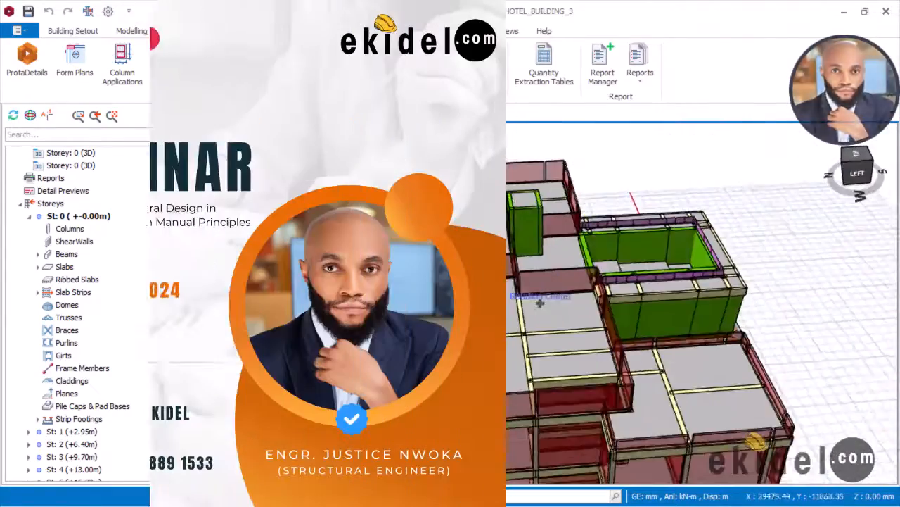
middle_drag(636, 241, 730, 239)
mouse_move(625, 241)
middle_down()
mouse_move(633, 261)
mouse_move(607, 262)
mouse_move(625, 269)
mouse_move(583, 261)
mouse_move(633, 256)
middle_up()
scroll(493, 281, up, 2)
middle_drag(492, 281, 422, 281)
scroll(422, 296, down, 3)
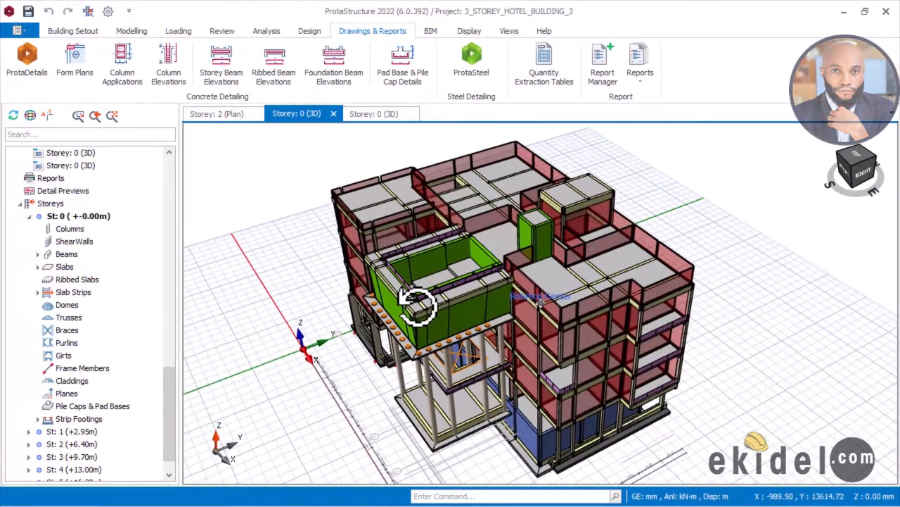
Examine the green-walled structure on slender columns and the surrounding floors of the hotel's 3D model, close up and from the front and right sides
middle_drag(417, 306, 415, 307)
scroll(417, 311, up, 3)
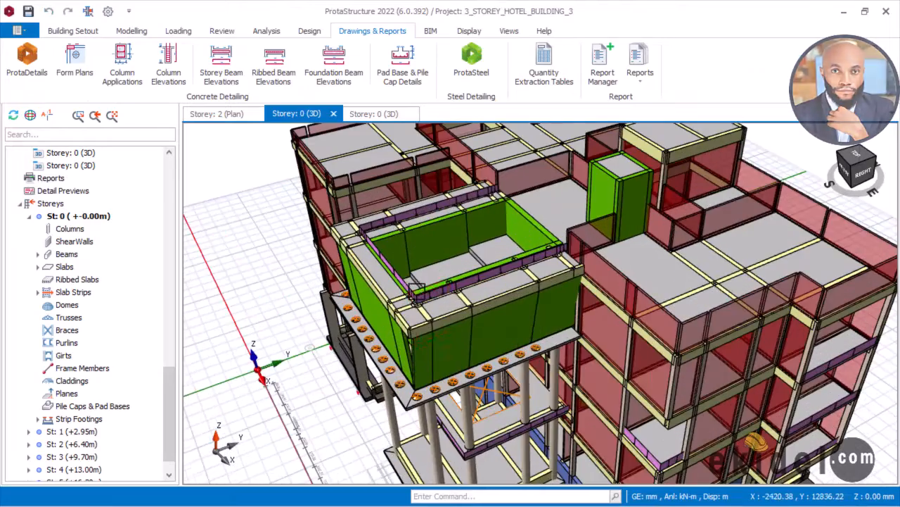
scroll(413, 294, down, 3)
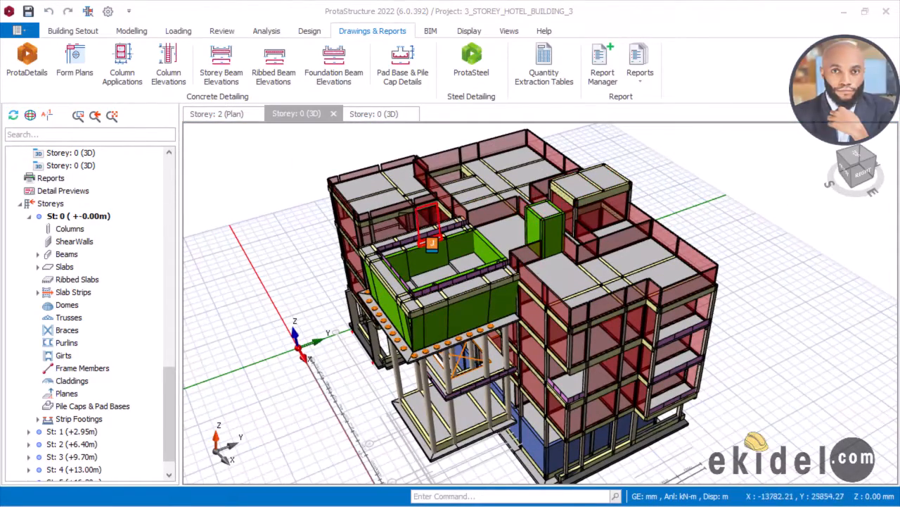
mouse_move(404, 213)
middle_down()
mouse_move(422, 213)
mouse_move(360, 215)
mouse_move(355, 208)
mouse_move(361, 195)
mouse_move(404, 200)
middle_up()
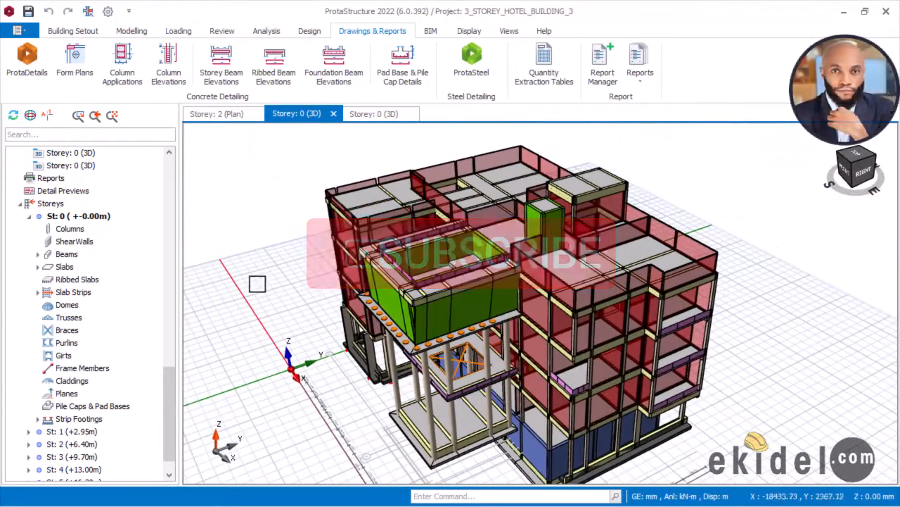
middle_drag(276, 281, 392, 273)
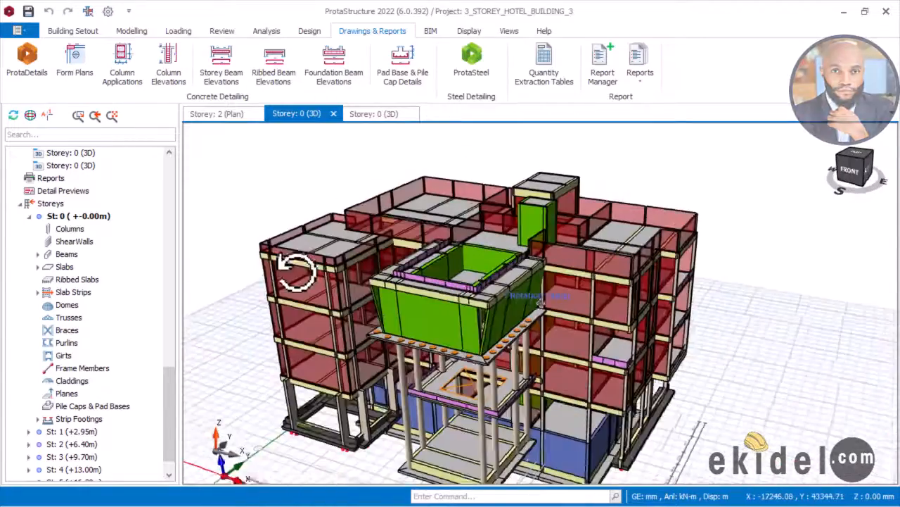
scroll(296, 243, up, 3)
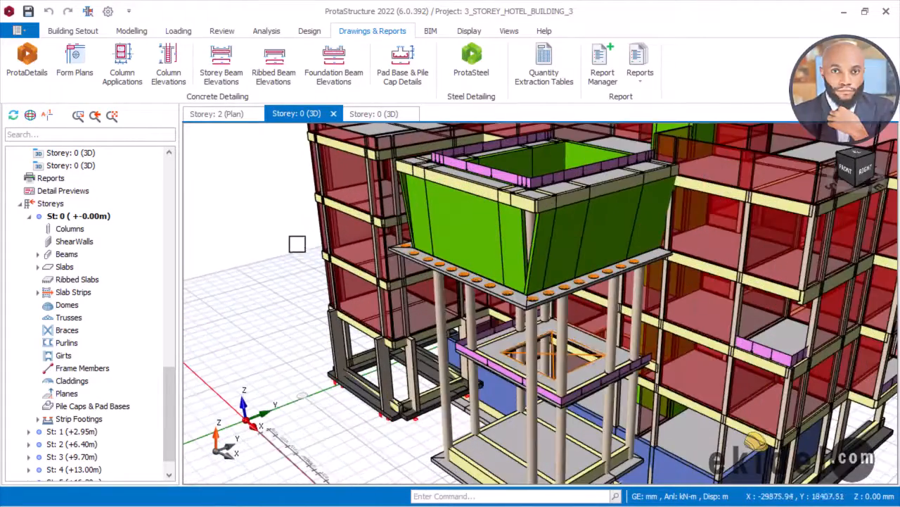
middle_drag(292, 262, 274, 284)
scroll(265, 247, down, 3)
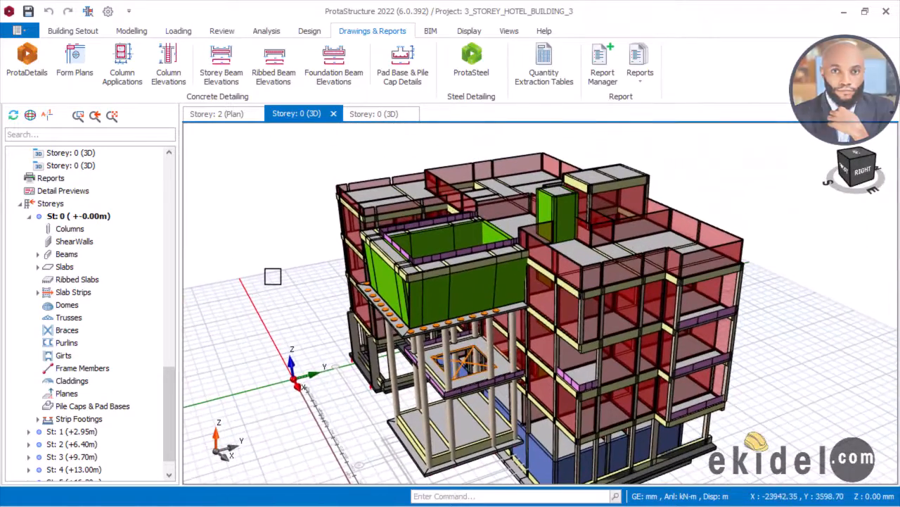
middle_drag(321, 258, 308, 247)
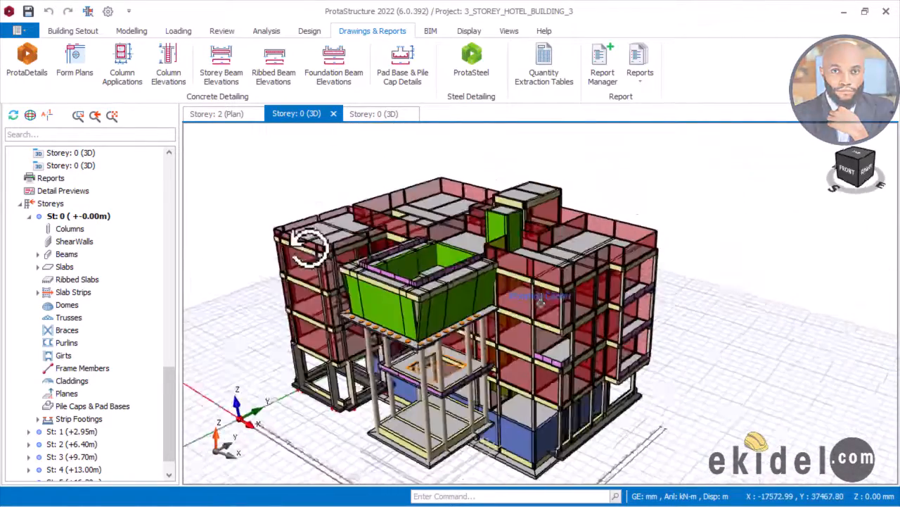
middle_drag(507, 267, 556, 239)
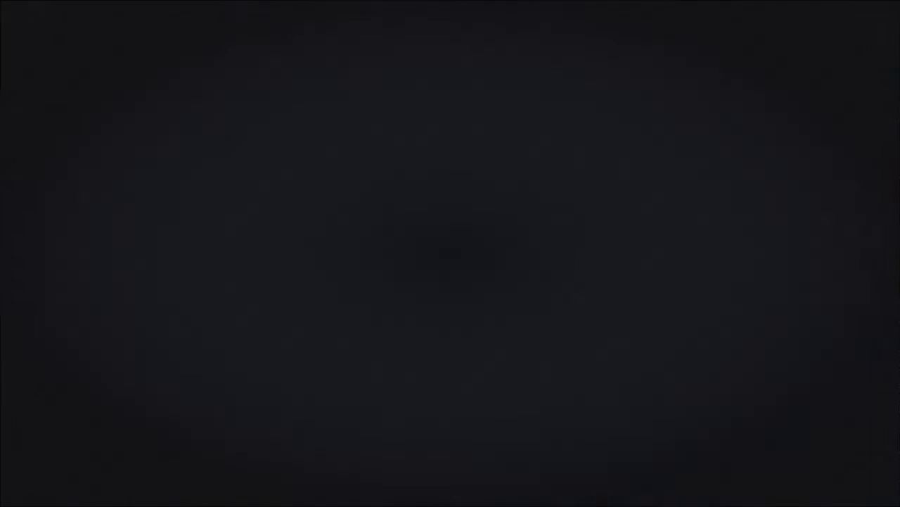